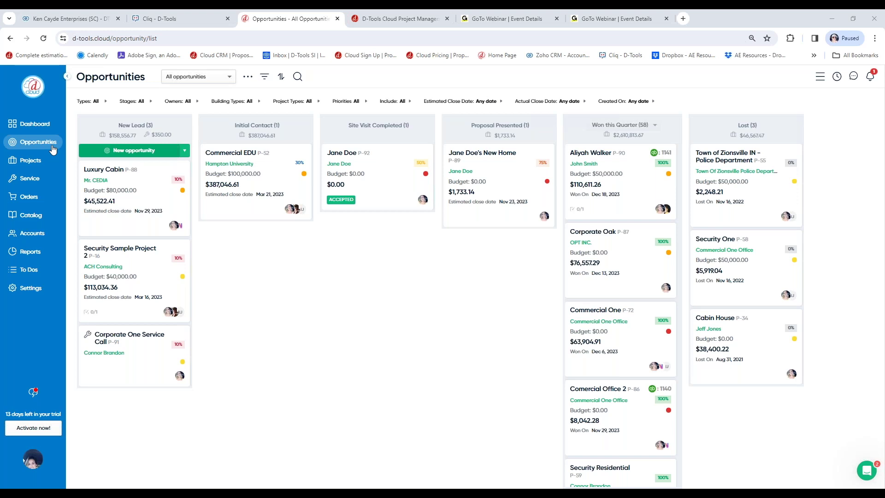
- Review the opportunities dashboard and the projects dashboard, dismissing the offer to make the project view the default
left_click(41, 125)
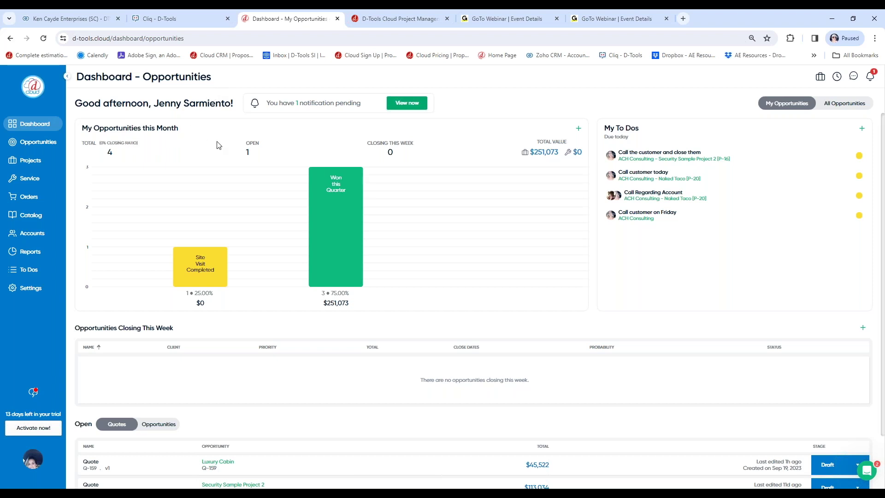
mouse_move(679, 150)
scroll(691, 249, "down", 2)
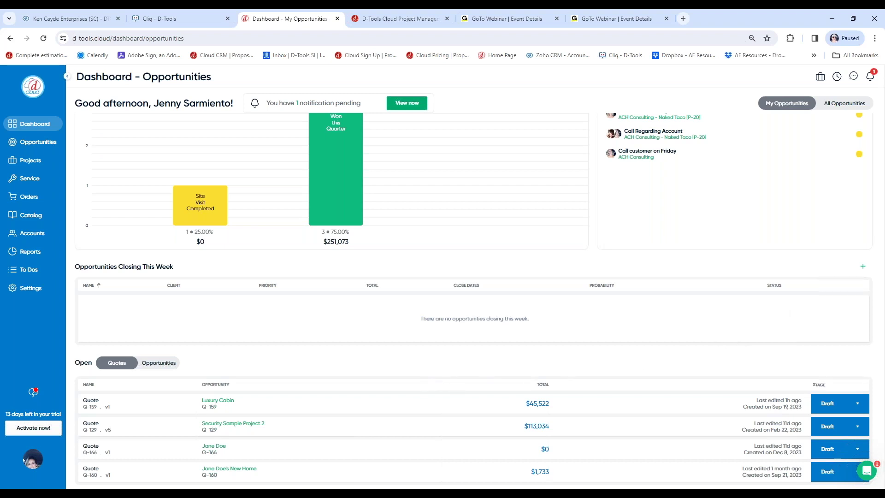
left_click(821, 79)
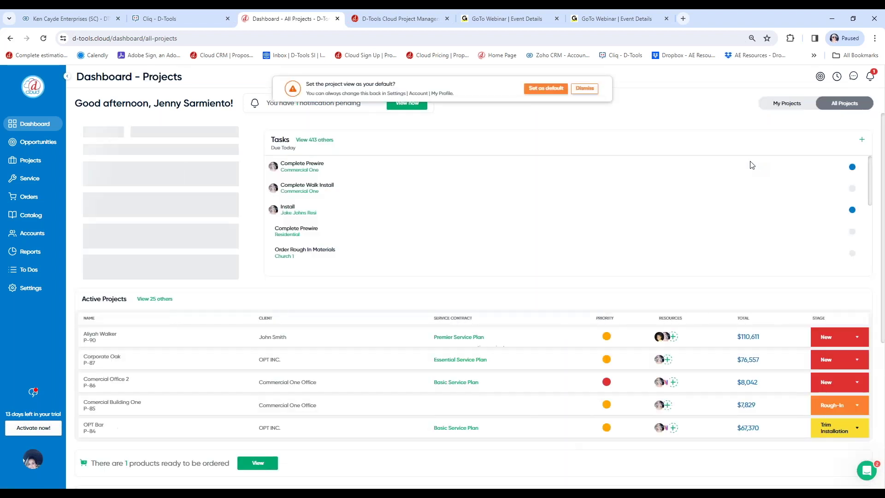
left_click(592, 91)
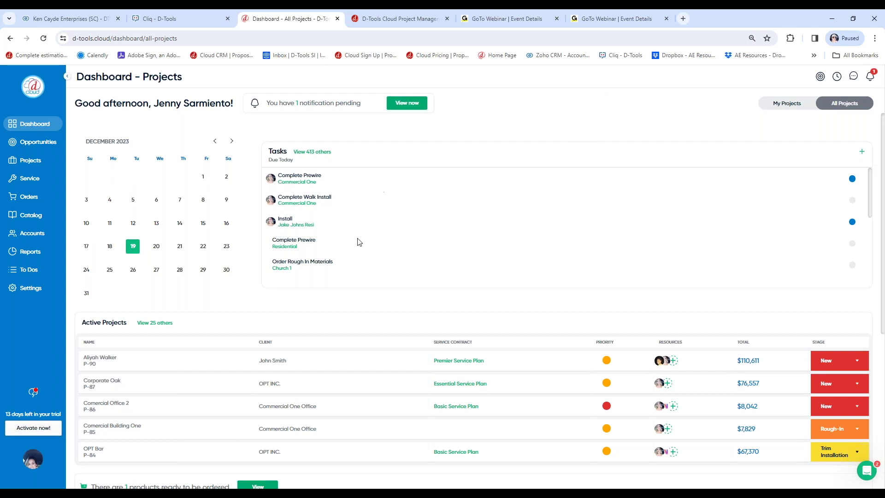
scroll(215, 254, "down", 1)
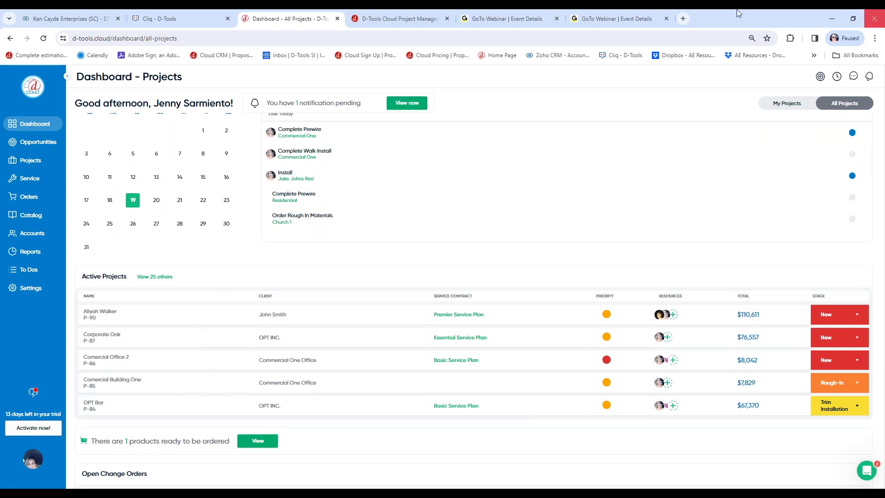
- Open the opportunities board and review the opportunity stages with their system states and probabilities, leaving them unedited
left_click(47, 145)
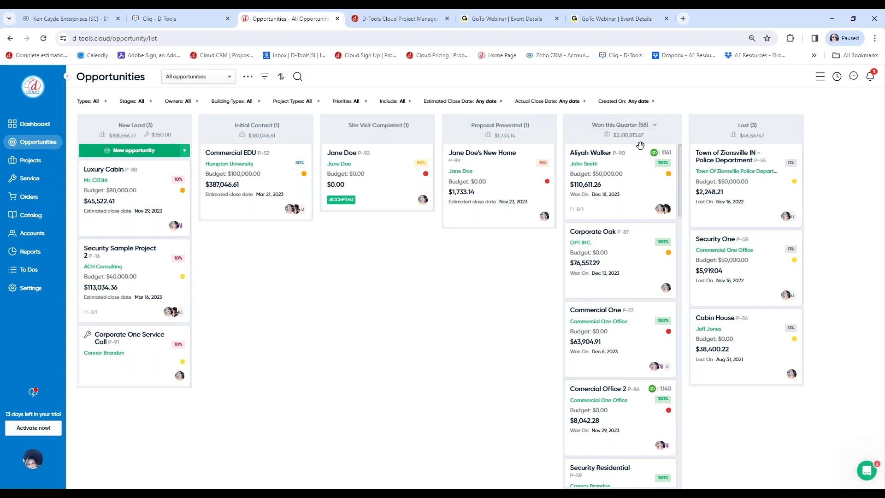
left_click(247, 76)
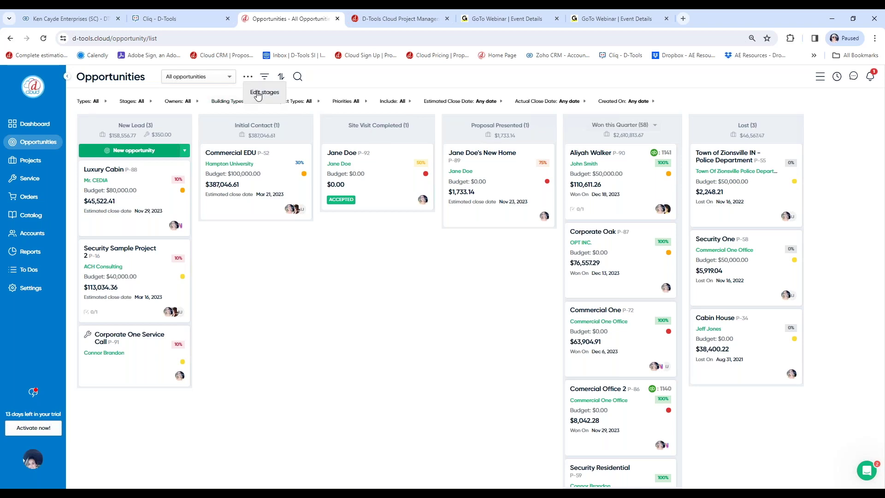
left_click(265, 92)
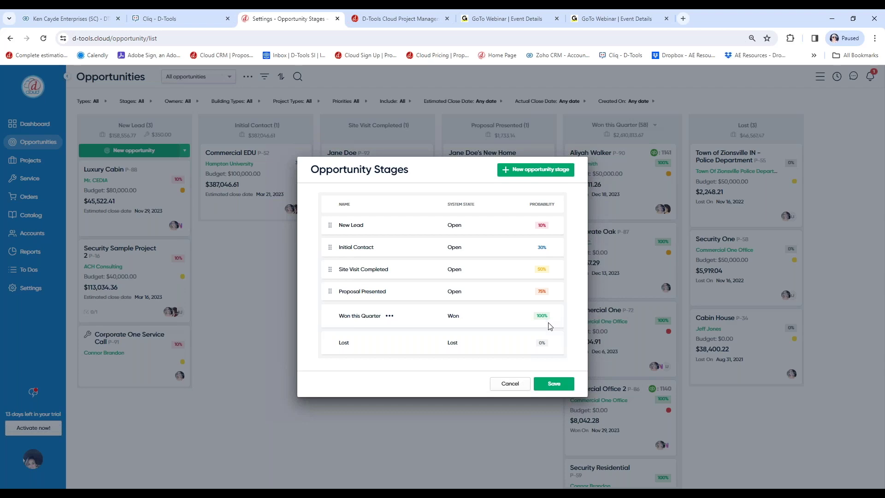
left_click(509, 386)
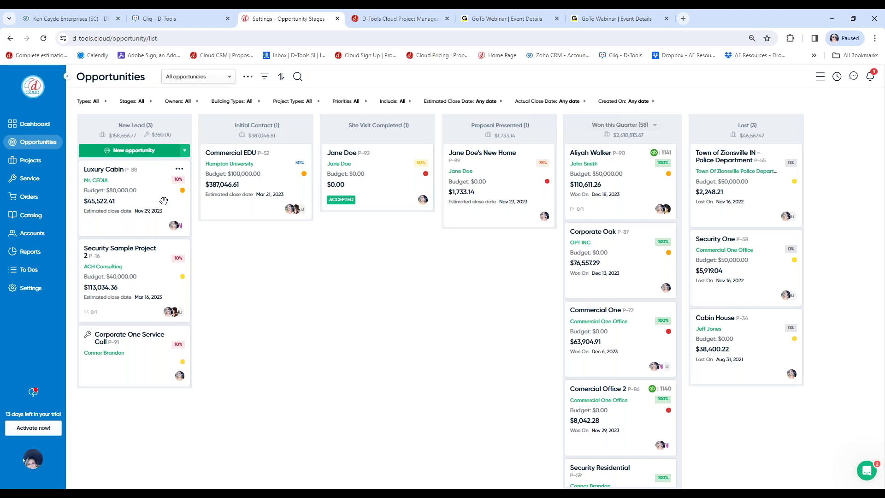
- Move the Security Sample Project 2 opportunity from New Lead to the Initial Contact stage
left_click_drag(138, 266, 263, 160)
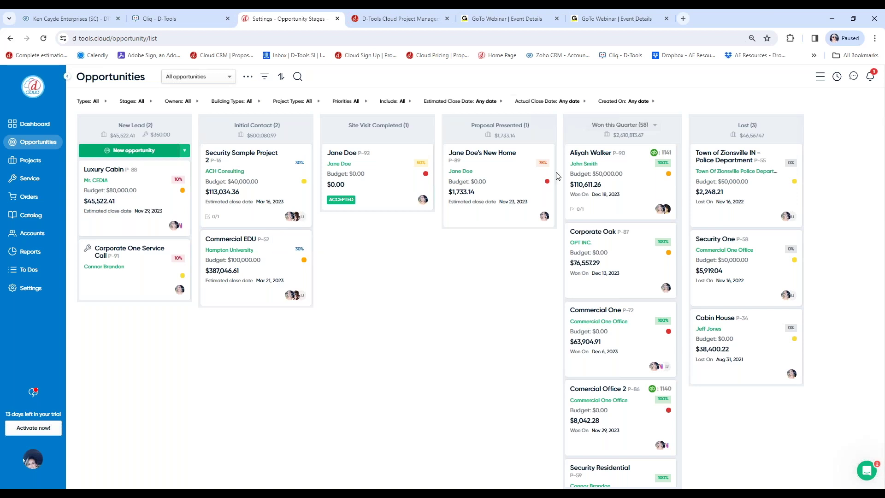
- Open the Luxury Cabin opportunity and look over the available lead source options without choosing another one
left_click(155, 183)
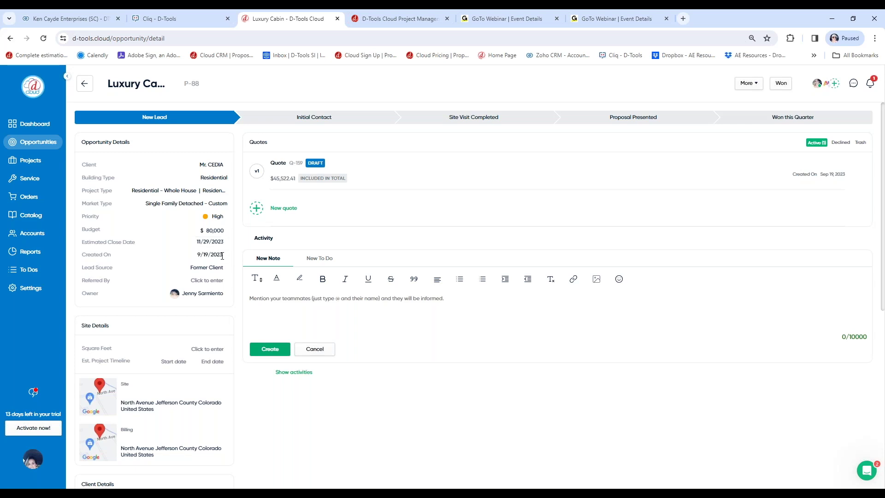
left_click(221, 272)
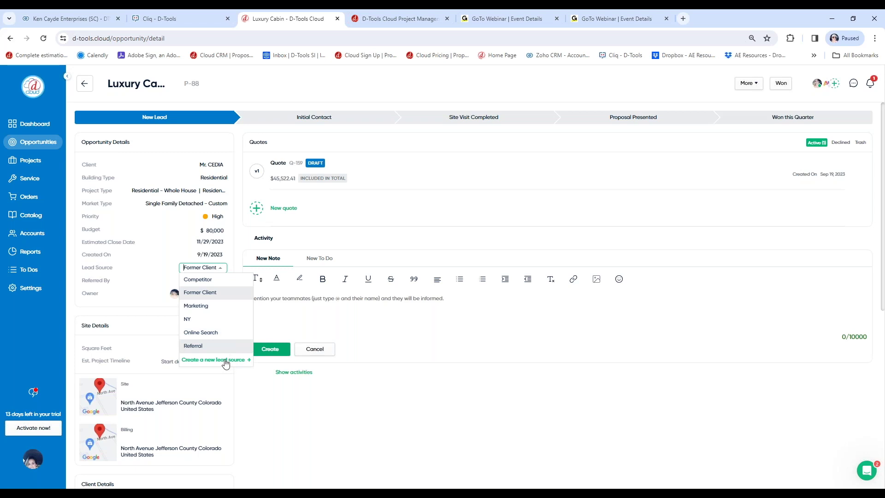
left_click(78, 308)
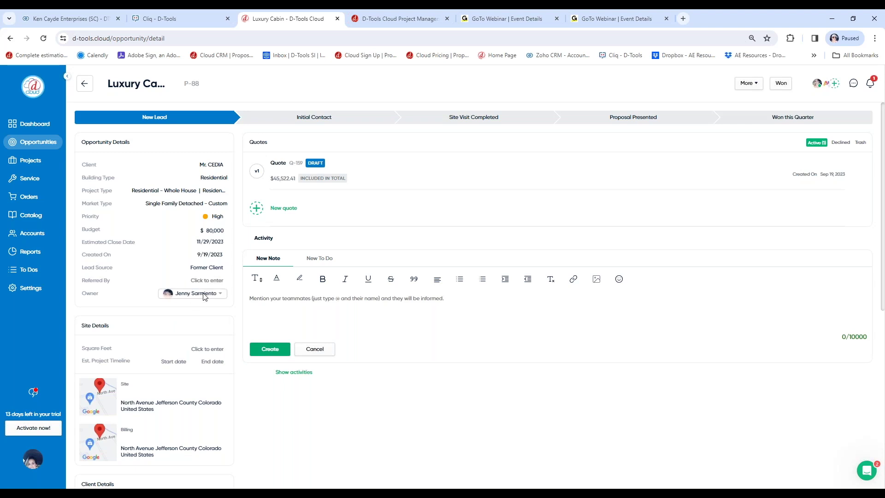
- Review the Luxury Cabin opportunity's site details, client details, contacts and attachments
scroll(211, 298, "down", 3)
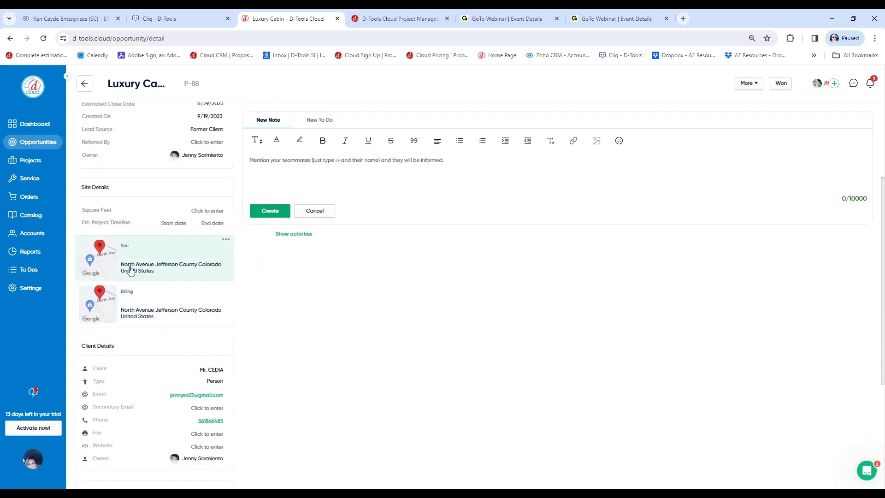
scroll(165, 355, "down", 2)
scroll(170, 355, "down", 1)
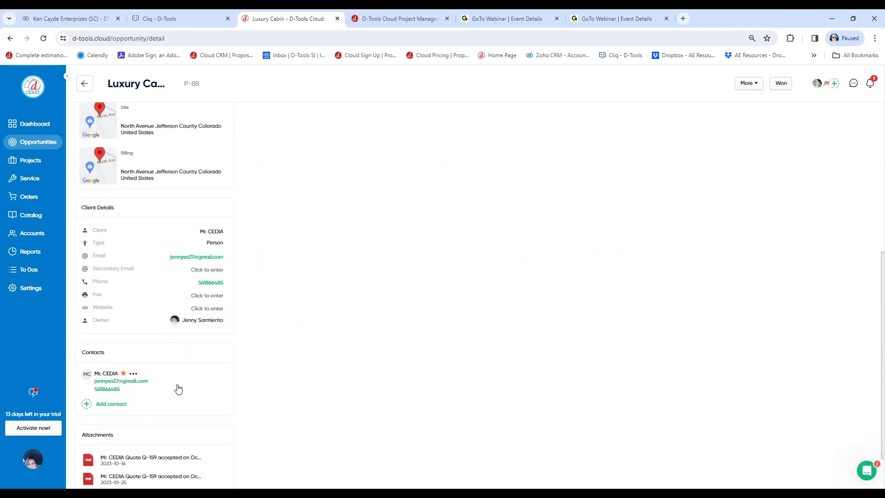
scroll(164, 414, "down", 1)
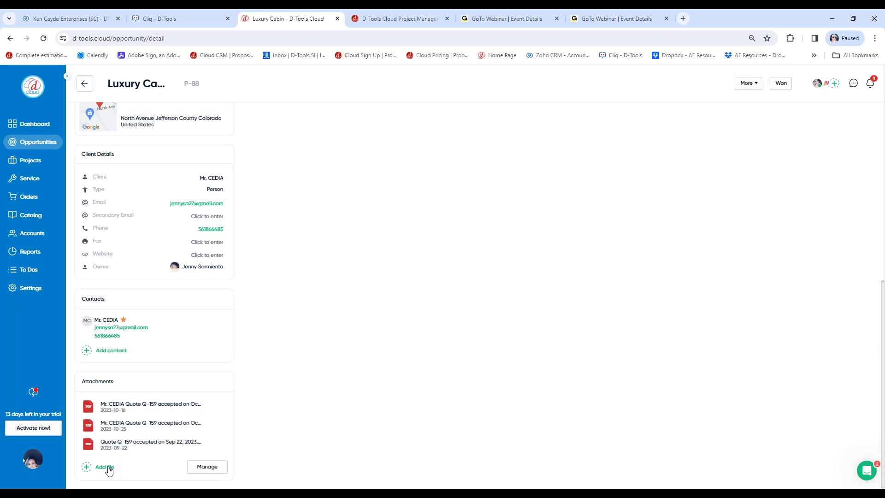
- Show the Luxury Cabin opportunity's activity history and bring up the teammate mention list in a new note with "@"
scroll(110, 470, "up", 6)
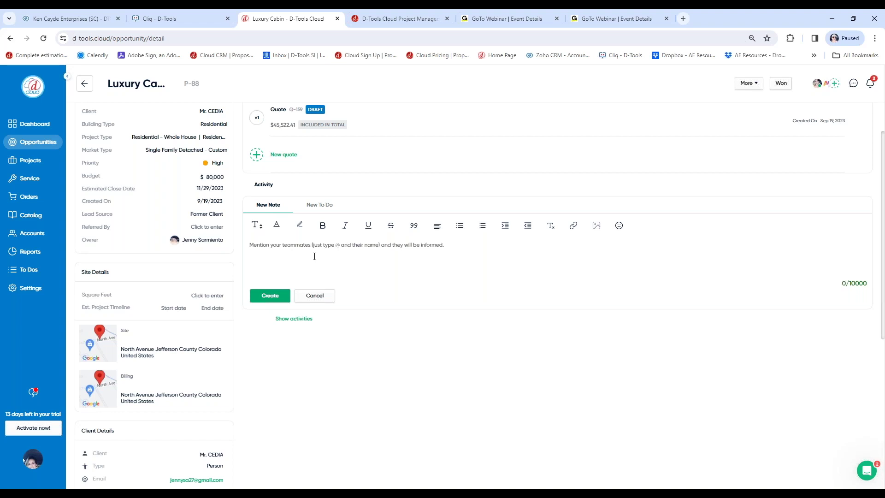
left_click(297, 319)
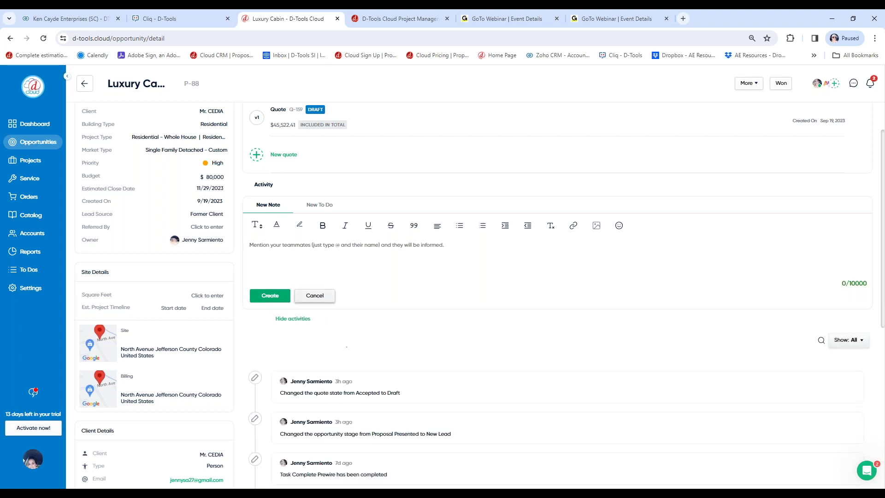
left_click(305, 254)
type("@")
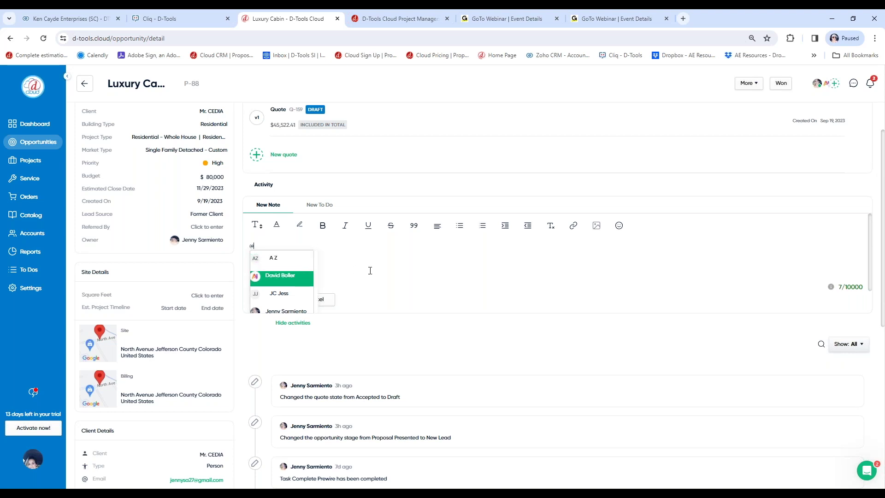
- Look over the blank new to-do form and the notifications list, and close the notifications
left_click(326, 206)
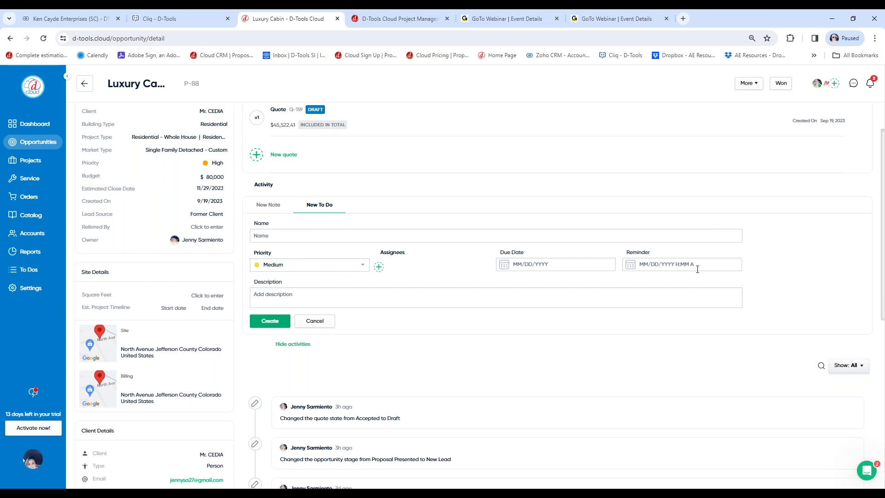
left_click(869, 84)
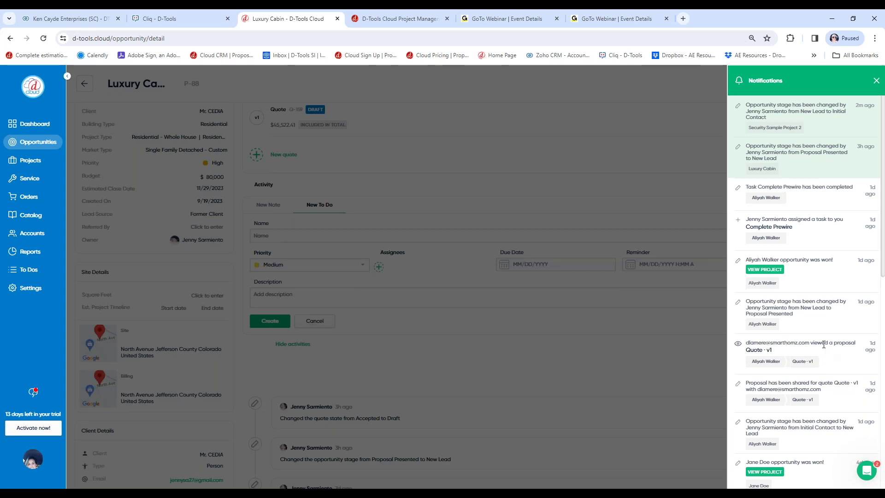
left_click(876, 81)
- Create a new blank quote for the Luxury Cabin opportunity and return to the opportunity details
left_click(611, 164)
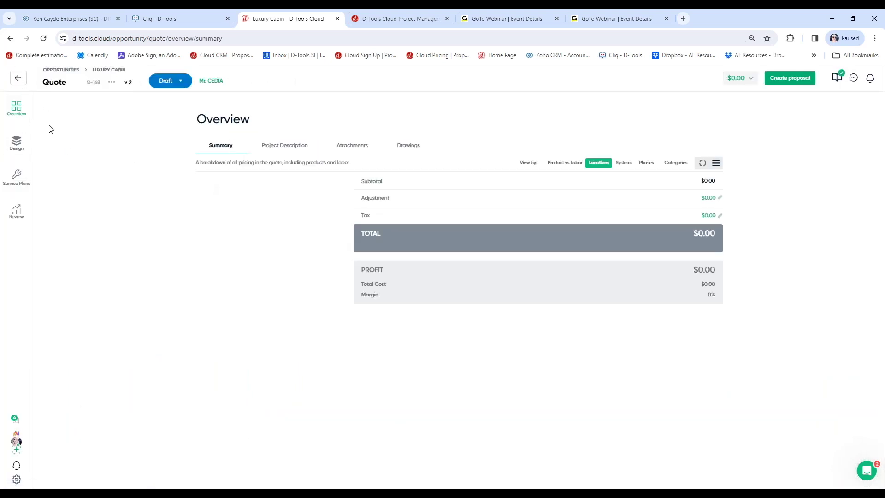
left_click(18, 77)
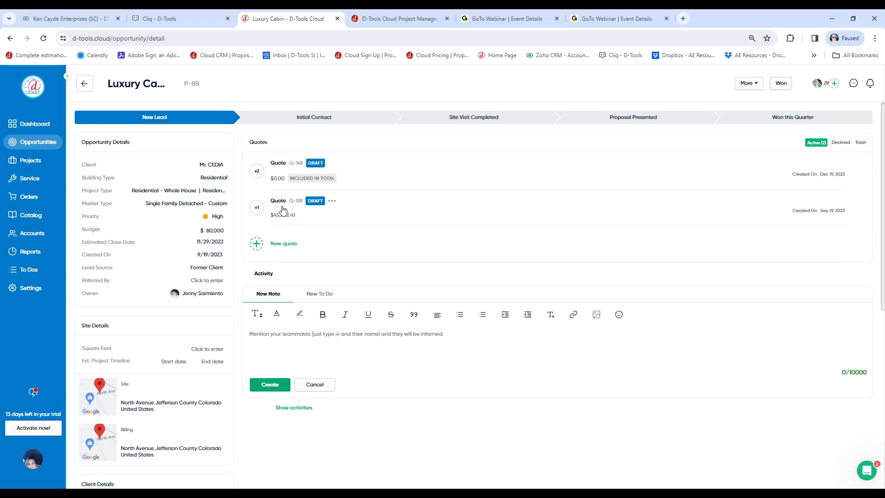
- Look over the options for copying the v1 quote to another opportunity, and cancel without copying
left_click(333, 202)
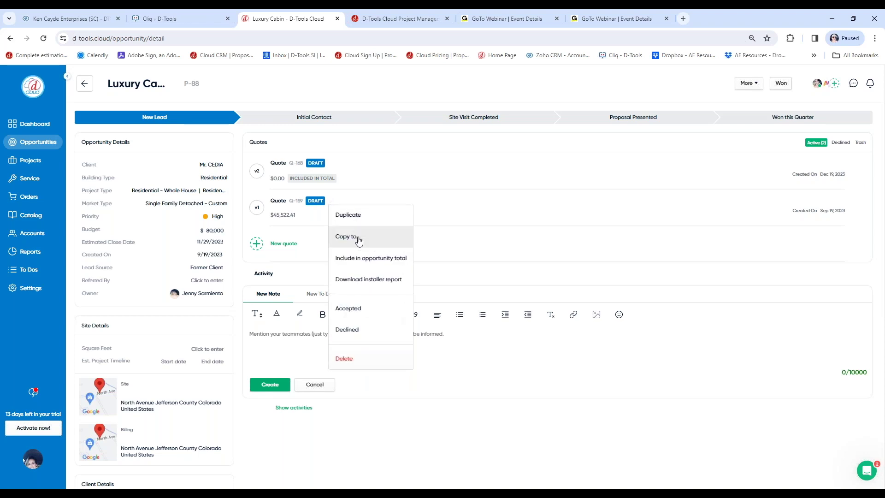
left_click(358, 241)
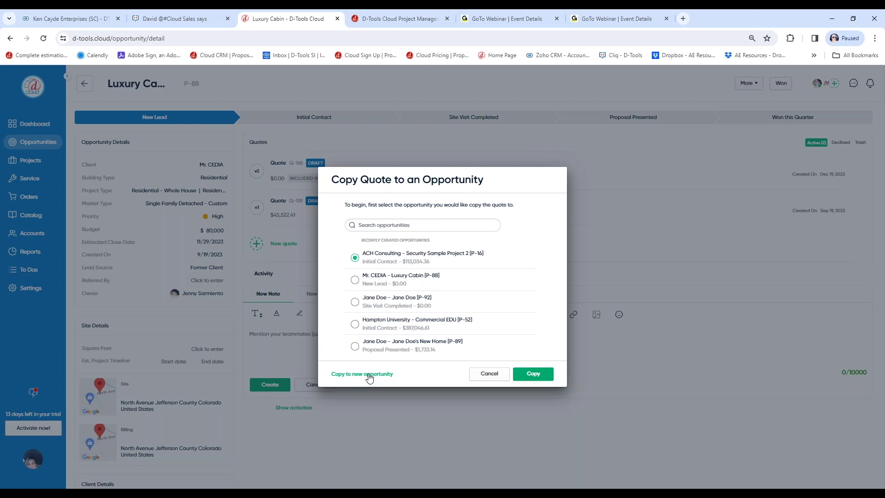
left_click(502, 374)
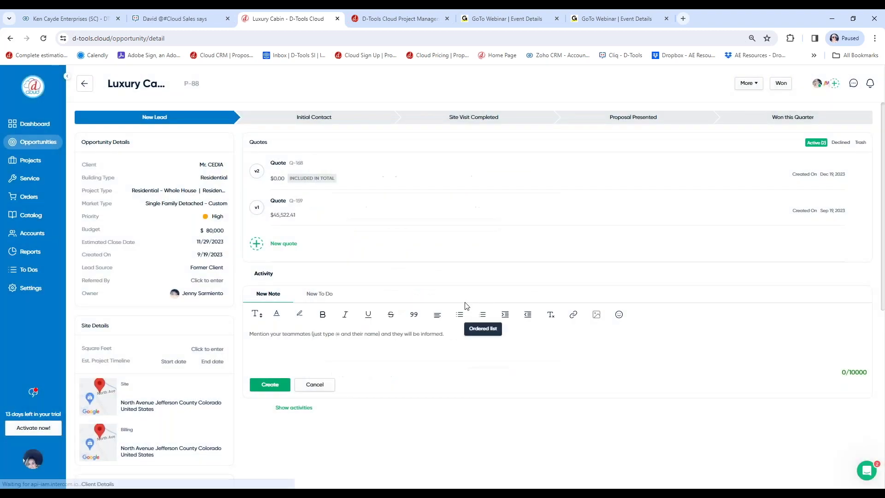
- Open the v1 quote of Luxury Cabin and examine the Entry Porch items and labor summary in its design list
left_click(280, 204)
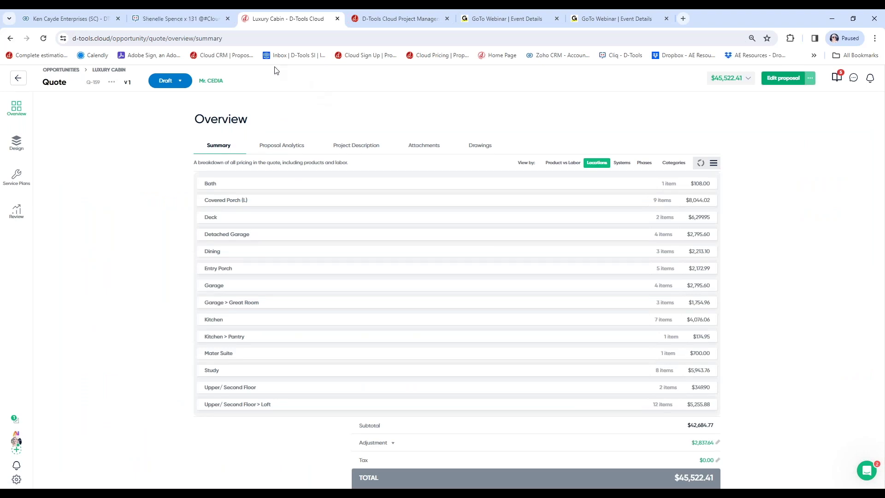
left_click(17, 146)
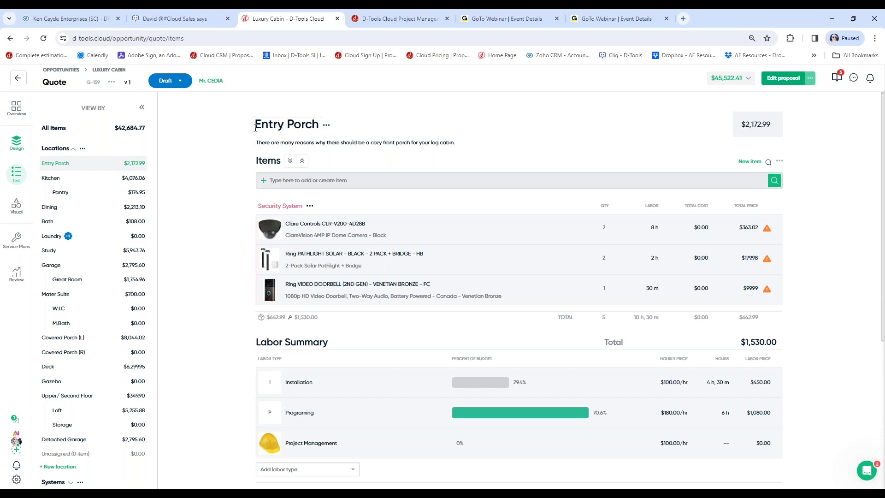
scroll(221, 129, "down", 1)
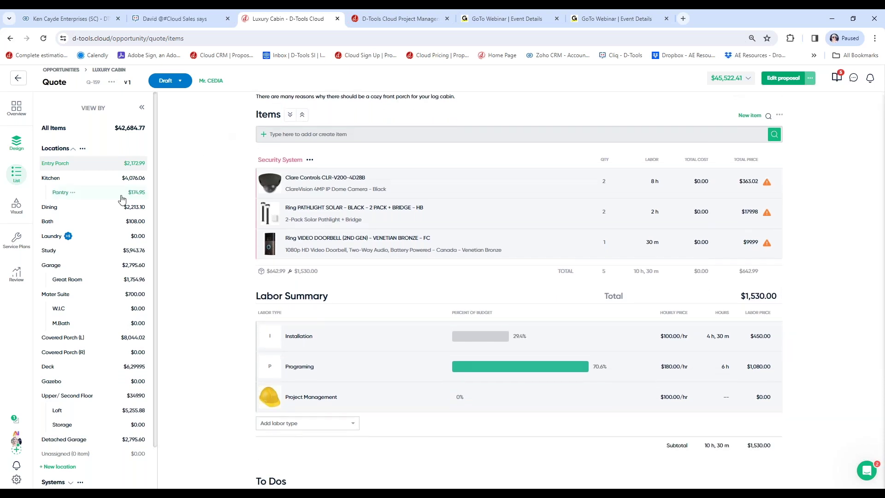
- In the Study location, search for "tv" items and compare the matches in My Catalog and the D-Tools Library
left_click(49, 253)
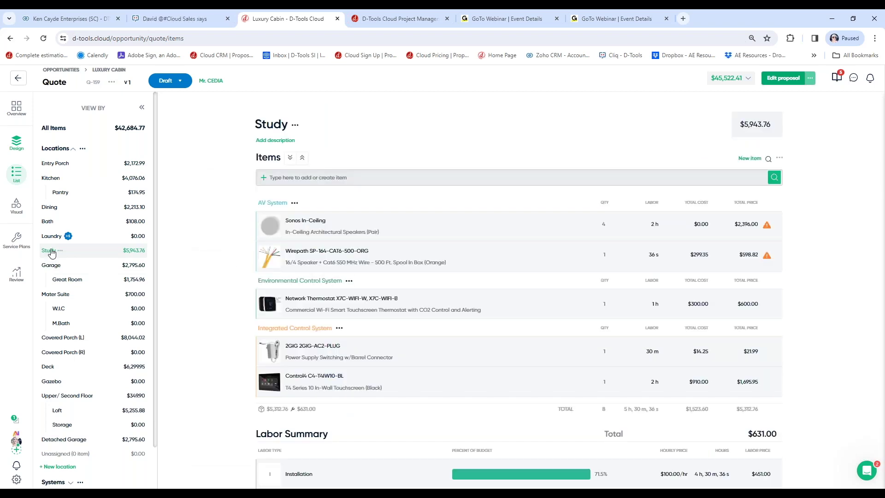
left_click(309, 180)
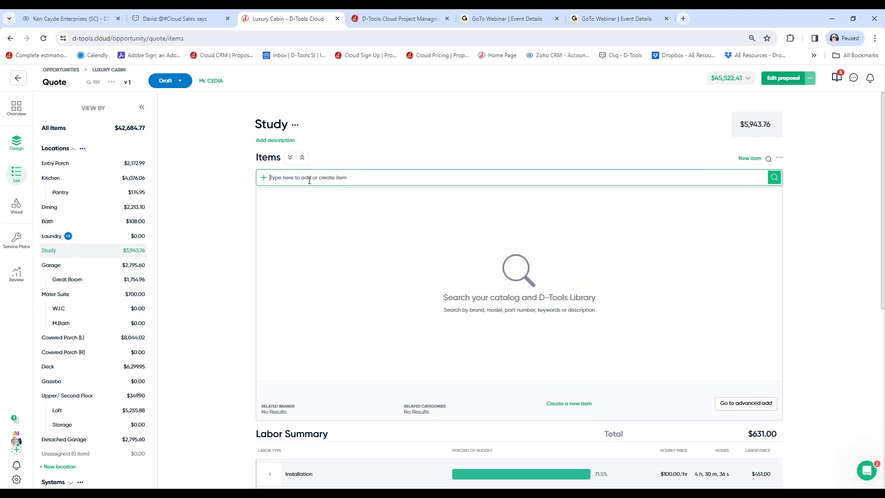
type("tv")
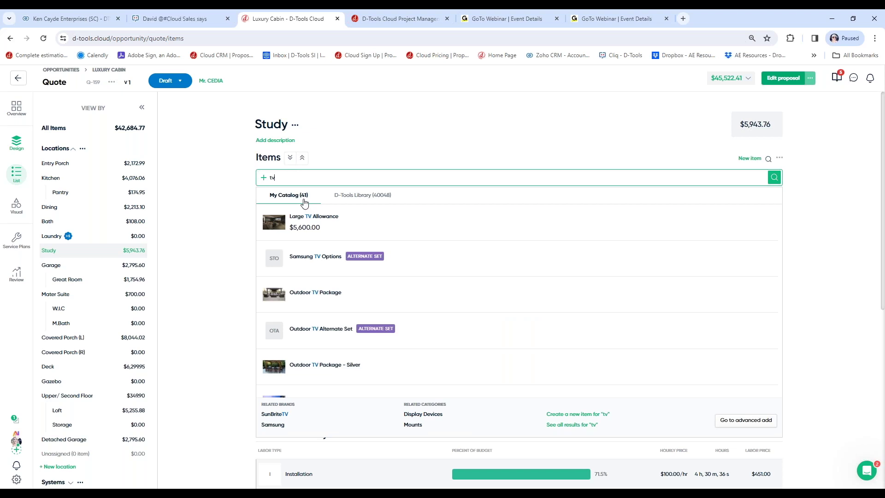
mouse_move(329, 370)
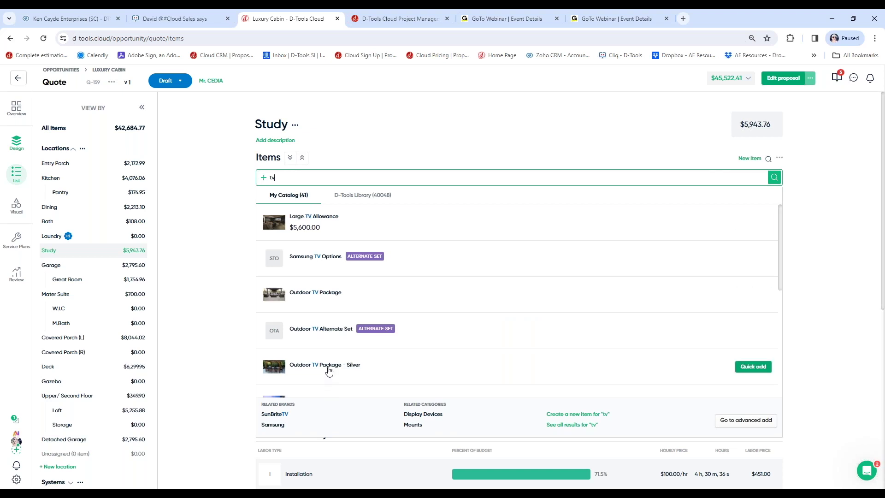
left_click(364, 196)
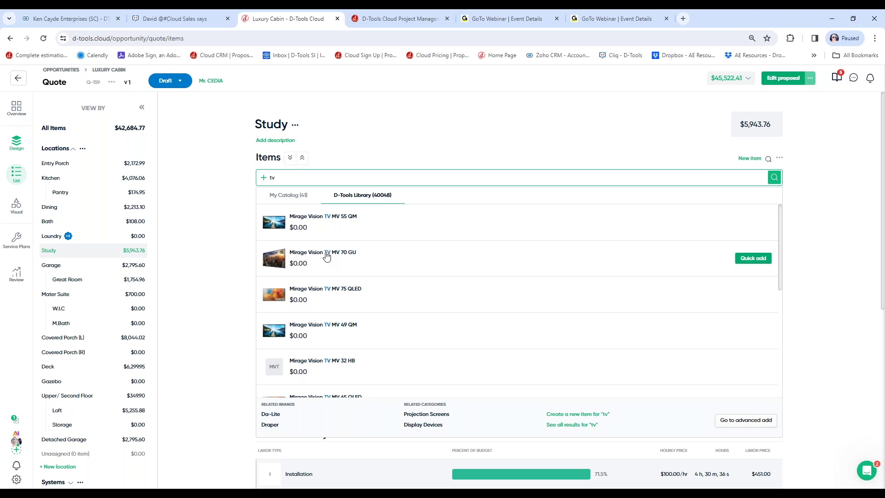
left_click(289, 197)
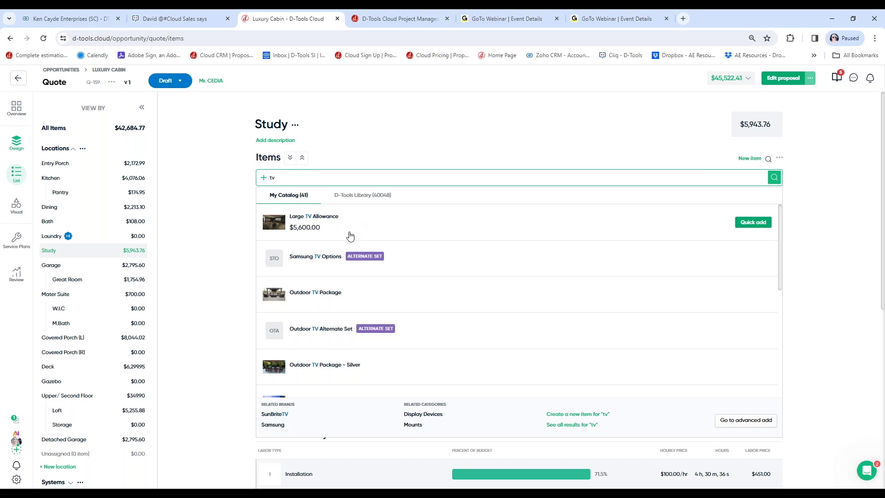
- Add one Samsung QN85LS03BAFXZA from My Catalog to the Study, including the recommended SunBriteTV SB-CM-DT-L-BL mount
scroll(345, 257, "down", 6)
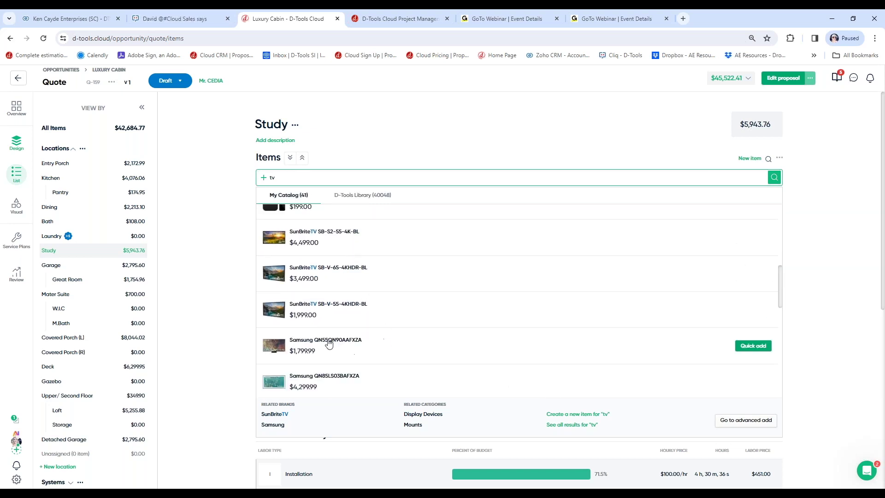
left_click(310, 378)
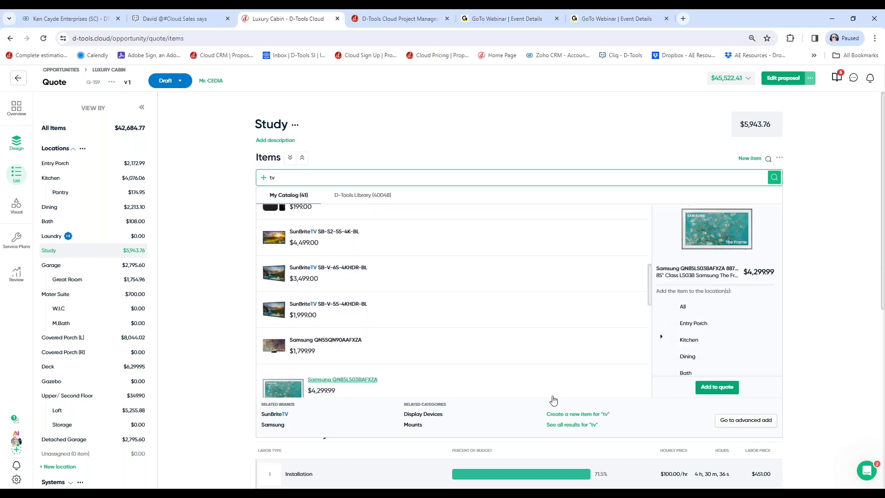
scroll(725, 317, "down", 2)
left_click(725, 315)
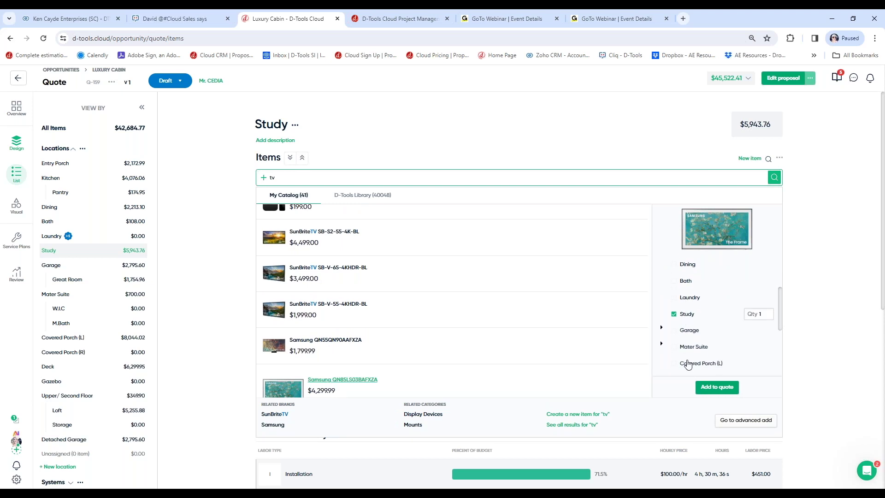
left_click(720, 387)
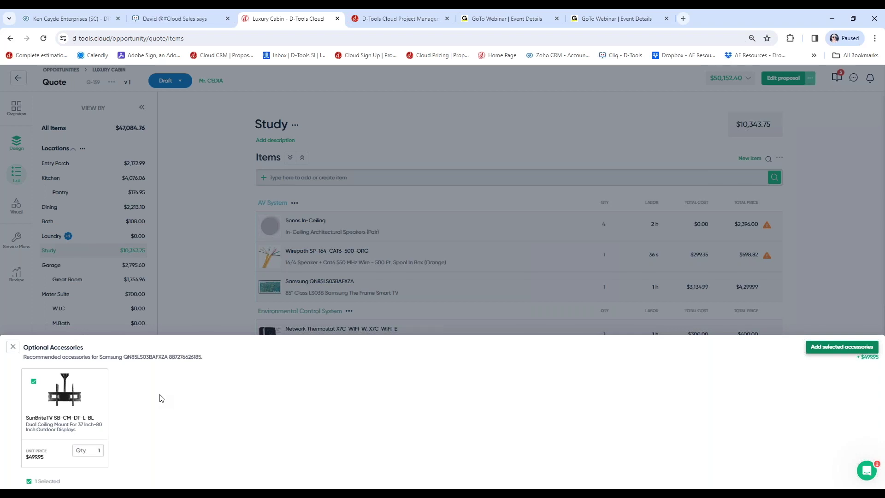
left_click(834, 347)
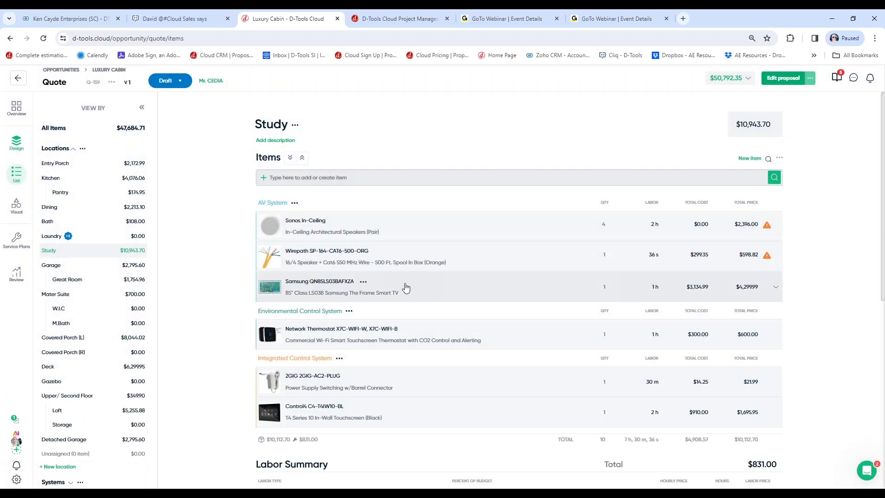
- Open the details of the Samsung QN85LS03BAFXZA in the Study and look over its images and category icon
left_click(406, 289)
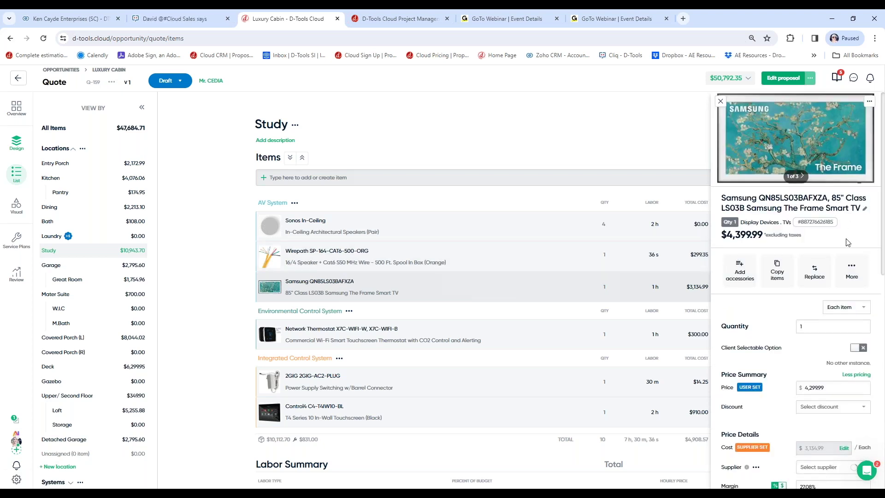
scroll(847, 239, "down", 2)
scroll(802, 219, "up", 2)
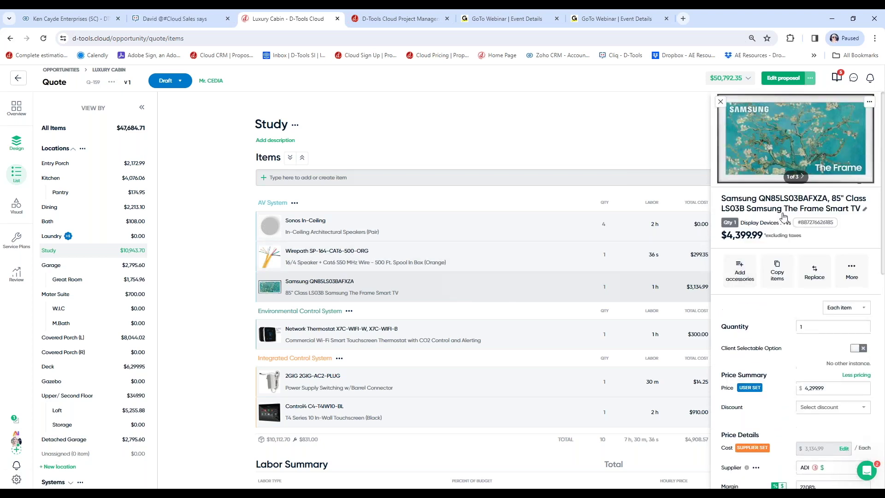
left_click(797, 180)
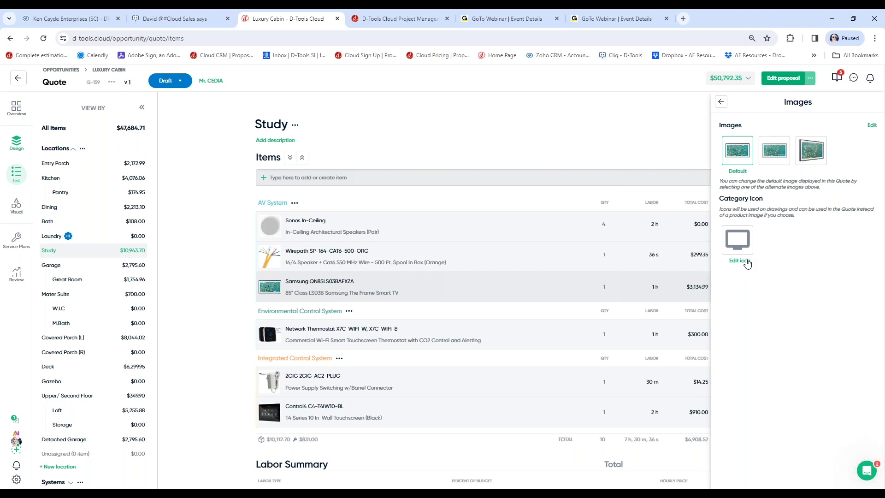
left_click(721, 103)
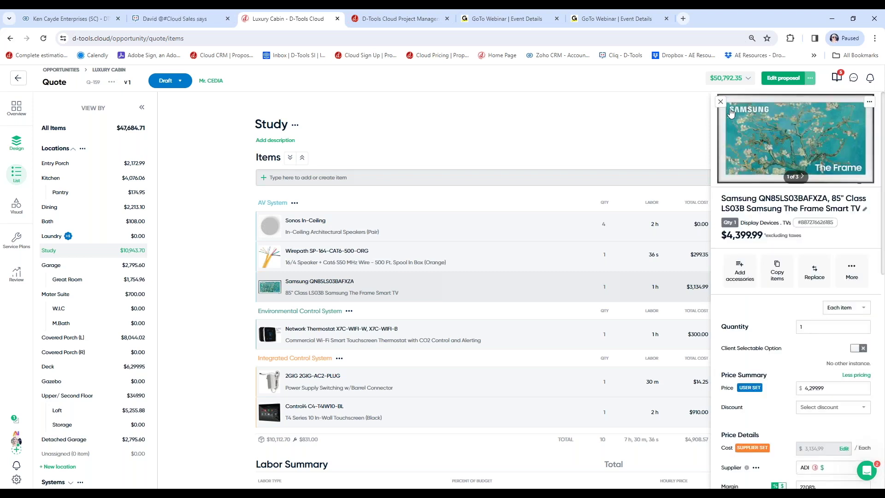
- Try making the Samsung TV a client selectable option, and switch the option off again
scroll(791, 295, "down", 1)
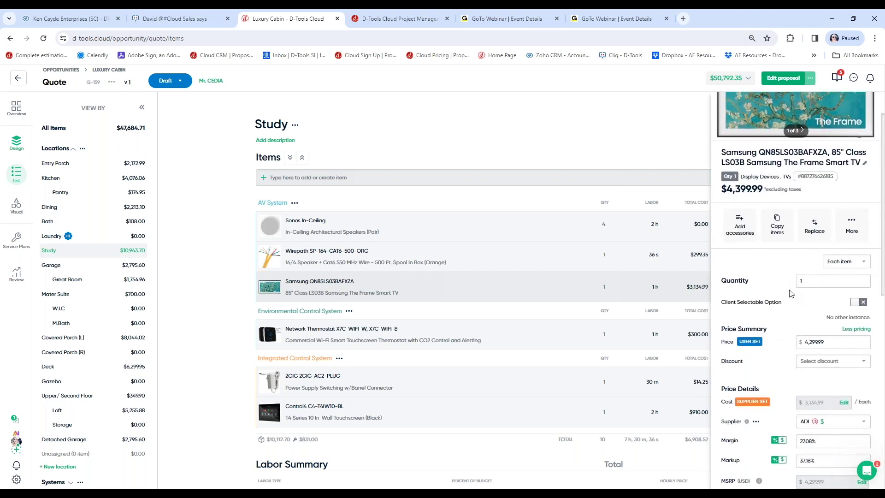
left_click(858, 302)
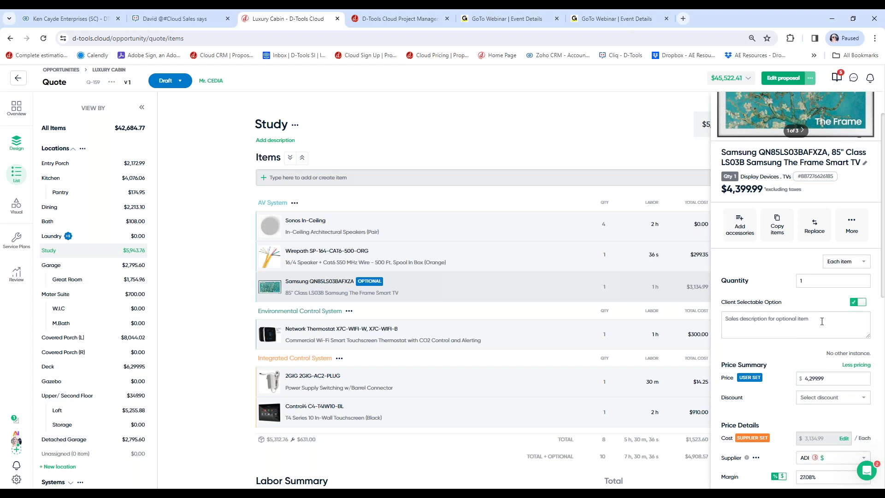
left_click(855, 304)
- Examine the Samsung TV's price details, labor, description, alternate items, group settings and resources
scroll(779, 272, "down", 2)
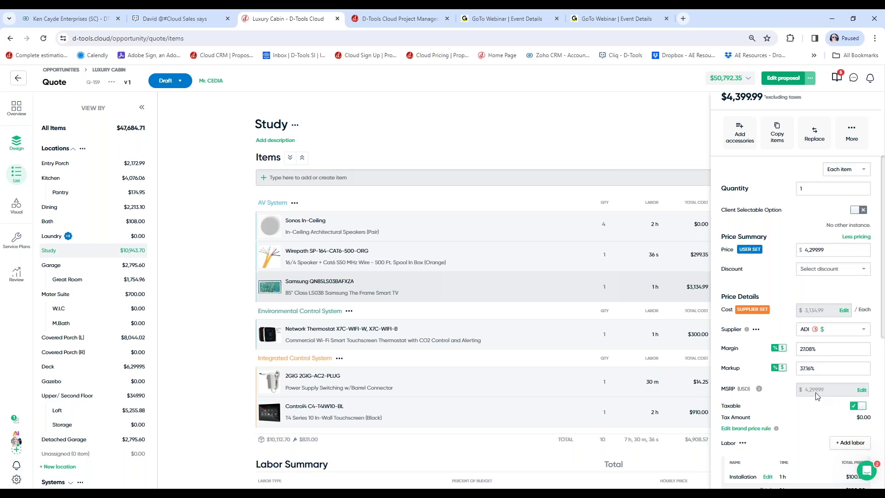
scroll(774, 378, "down", 1)
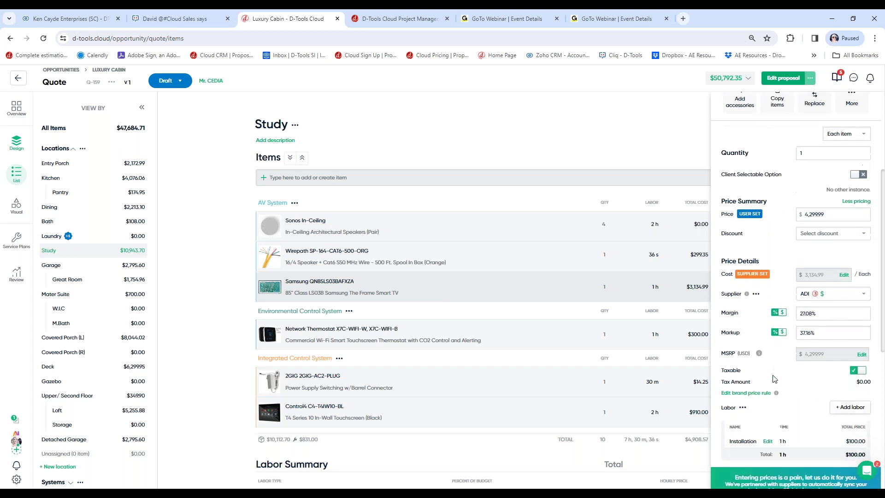
scroll(774, 378, "down", 2)
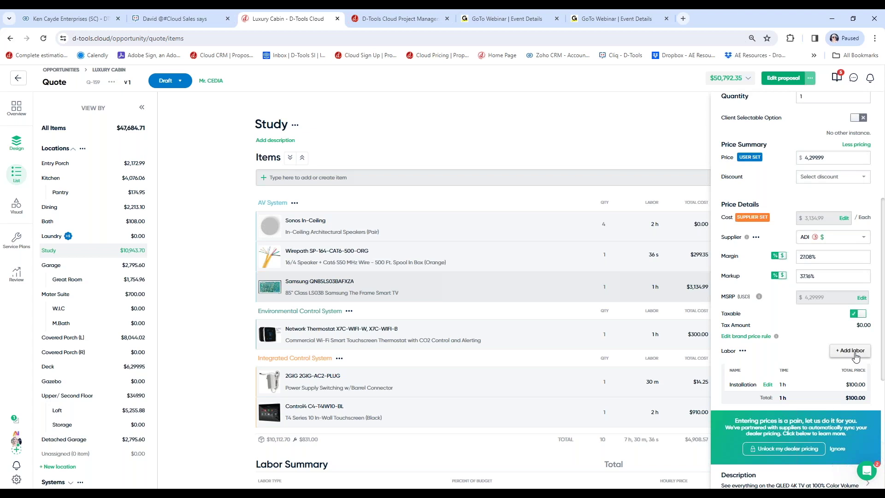
scroll(824, 336, "down", 3)
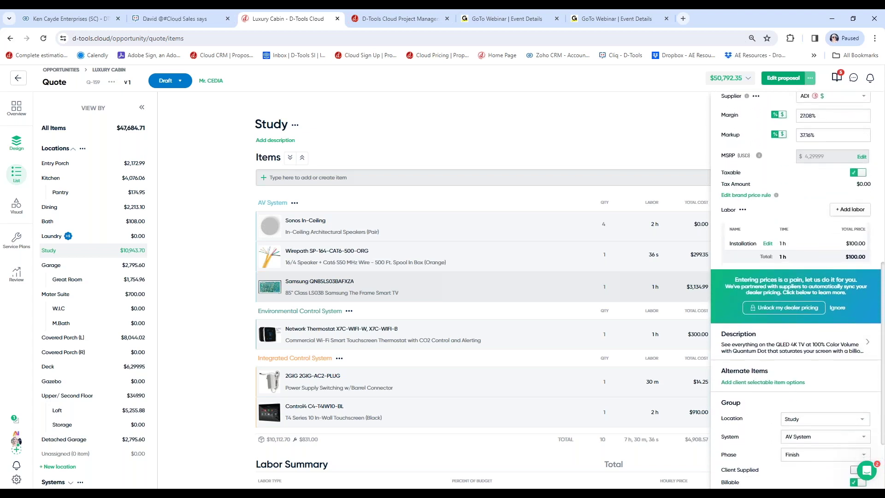
scroll(843, 363, "down", 1)
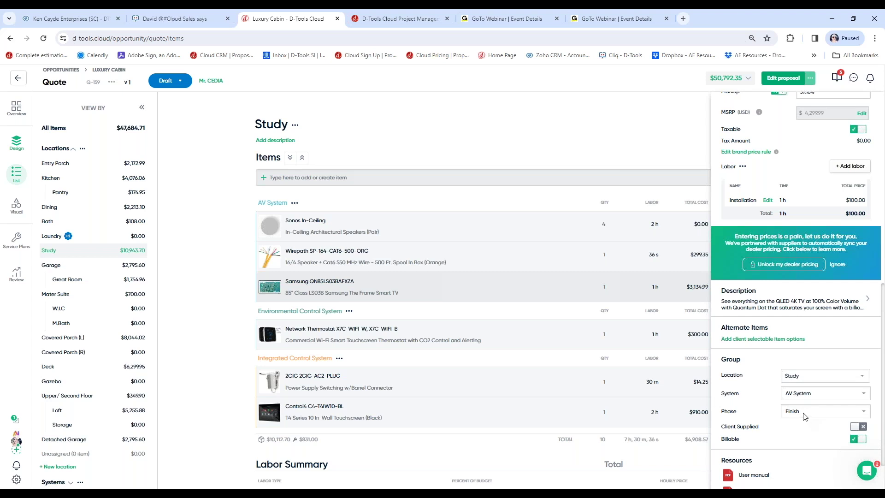
scroll(804, 415, "down", 1)
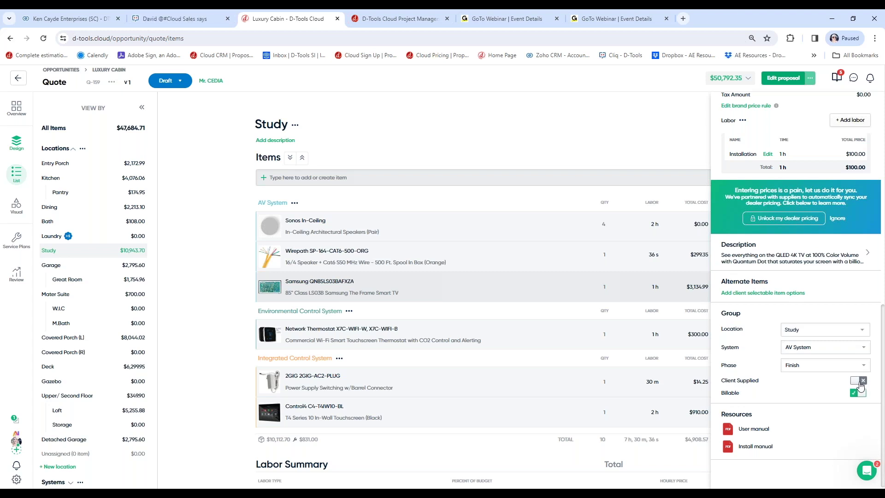
- Try marking the Samsung TV as client supplied, switch that off again, and close the item details
left_click(860, 383)
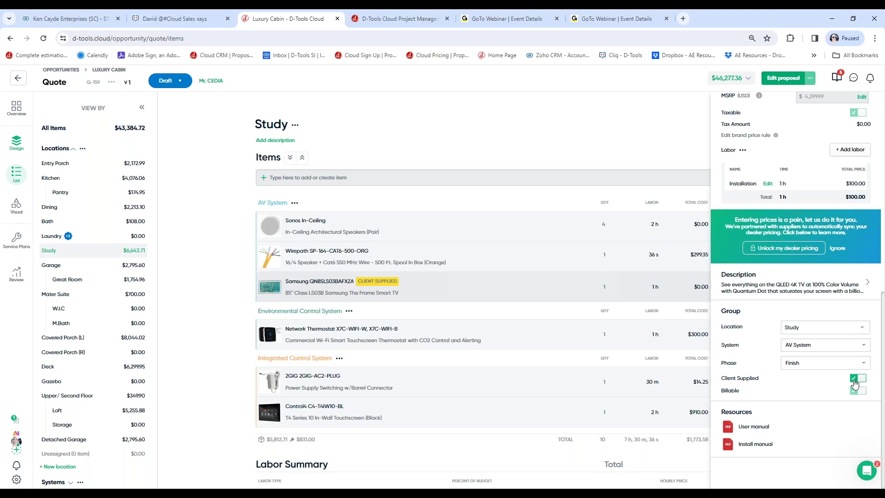
left_click(854, 381)
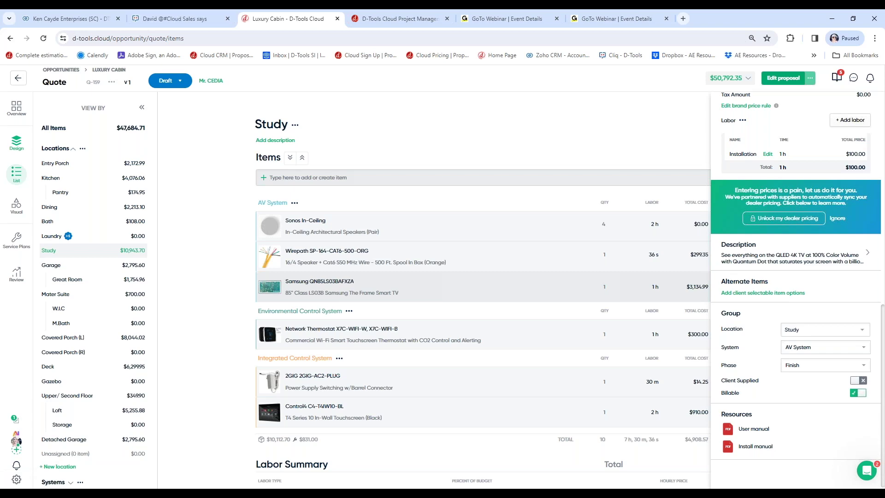
scroll(775, 451, "up", 10)
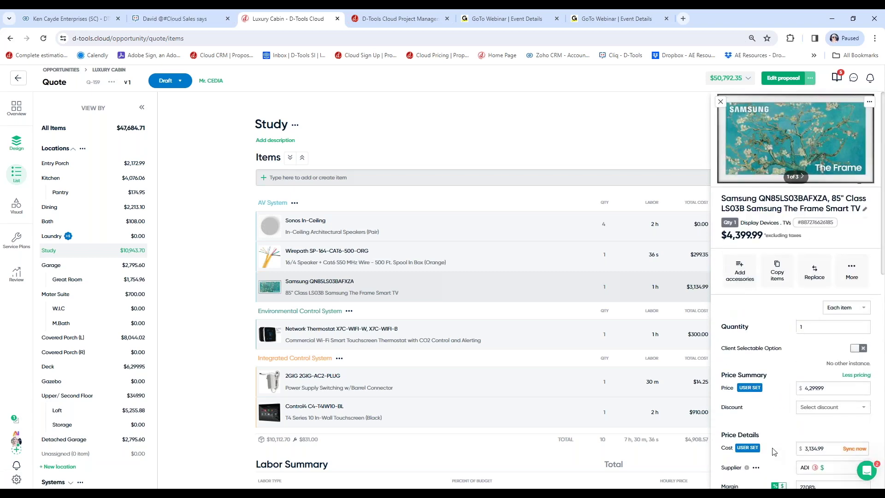
left_click(721, 102)
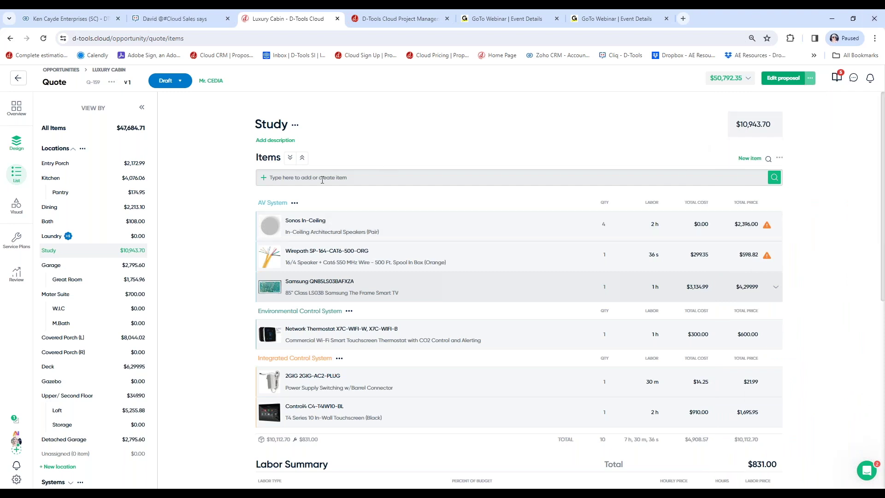
- Open the quote's visual floor plan and look over the list of plan views
left_click(16, 205)
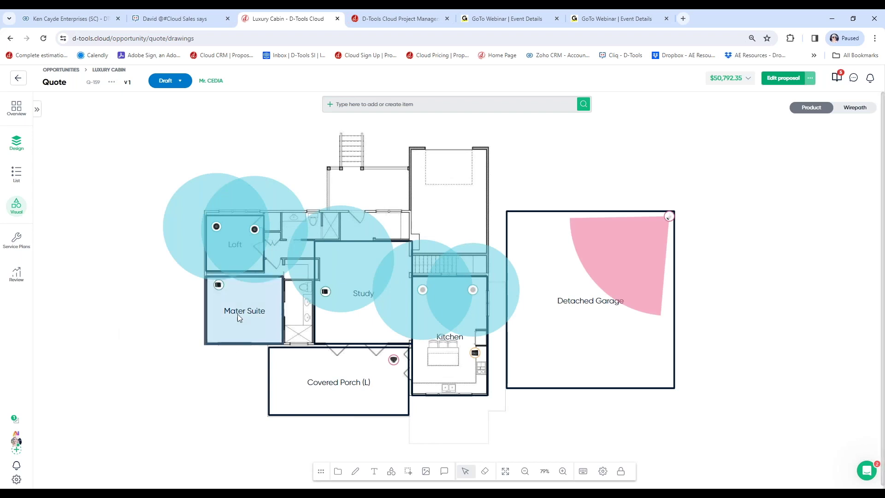
left_click(340, 473)
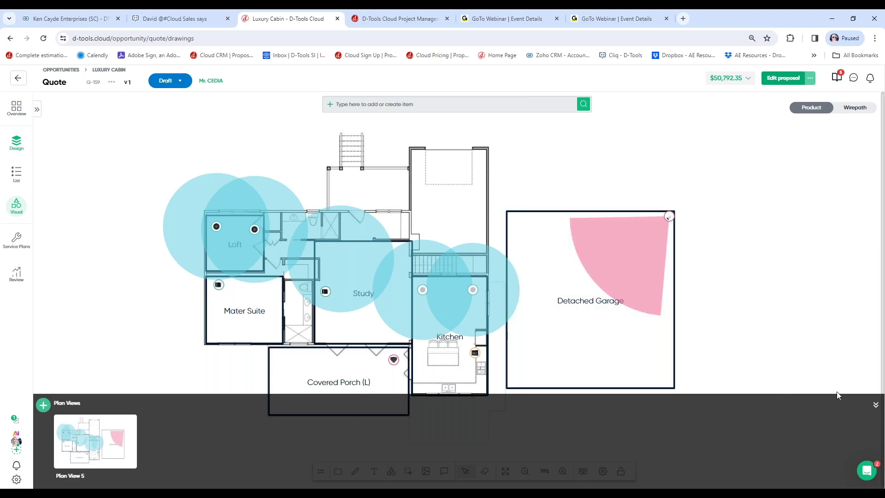
left_click(877, 408)
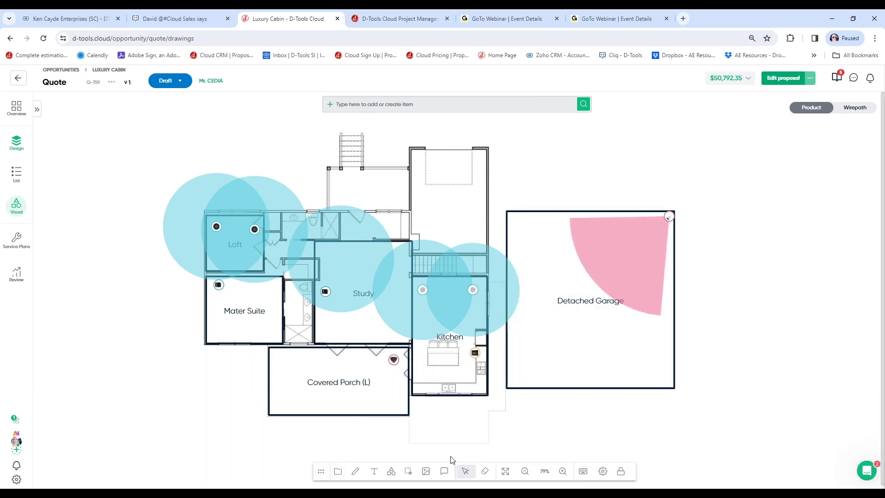
- Draw a wide rectangle location on the floor plan above the Detached Garage
left_click(408, 471)
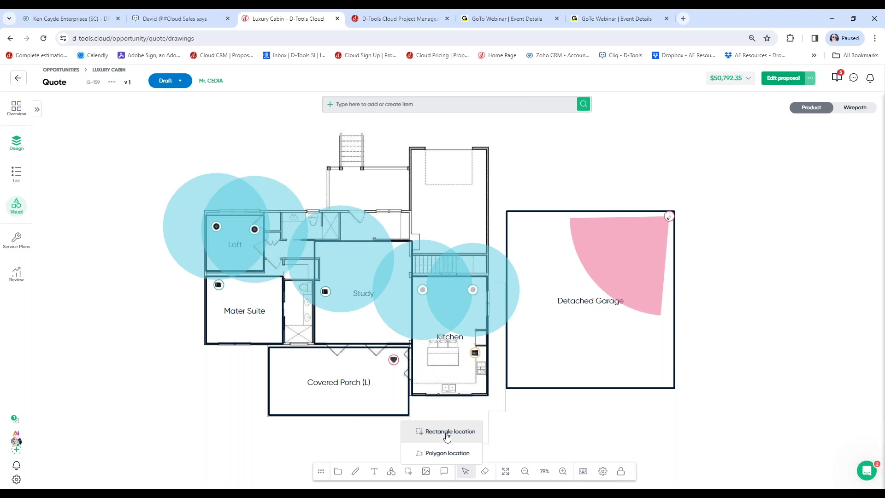
left_click(447, 433)
left_click_drag(515, 145, 771, 199)
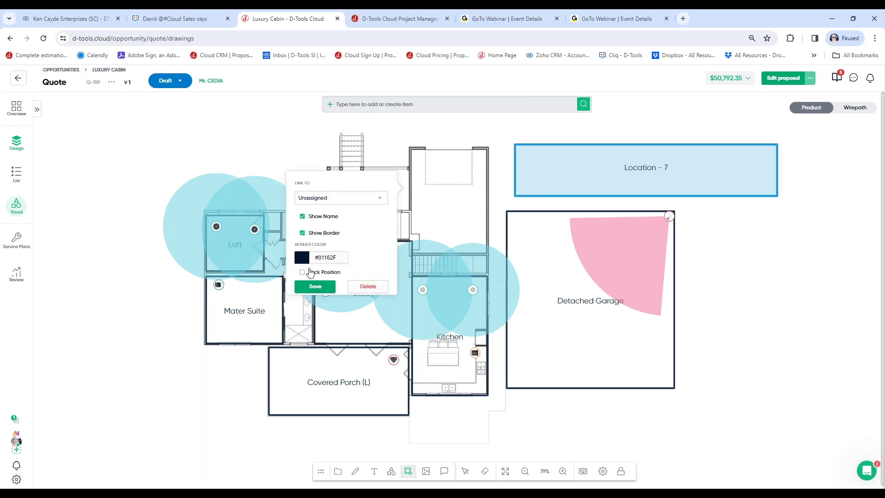
- Link the drawn rectangle to a new location named Pool Area and save the location settings
left_click(380, 197)
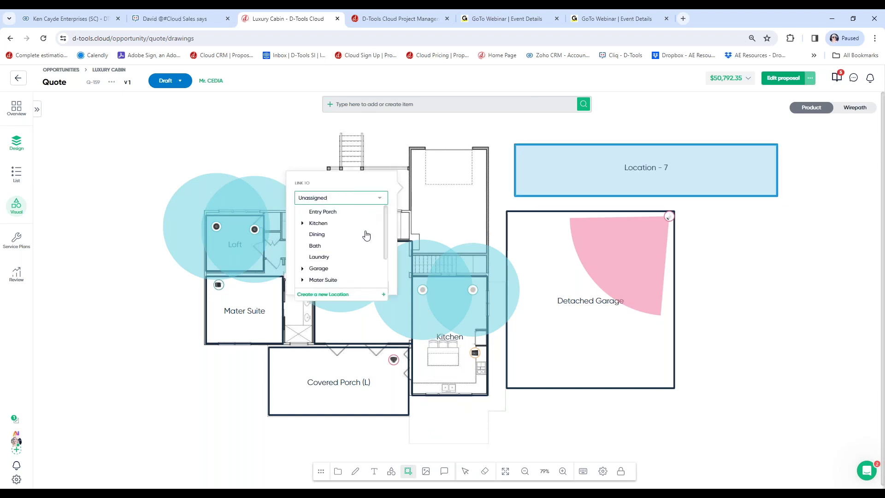
scroll(366, 236, "down", 2)
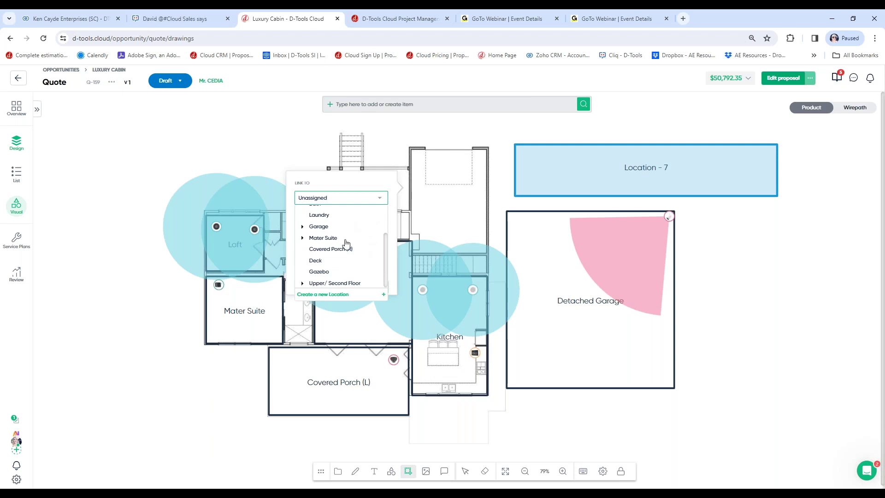
left_click(334, 294)
left_click(394, 244)
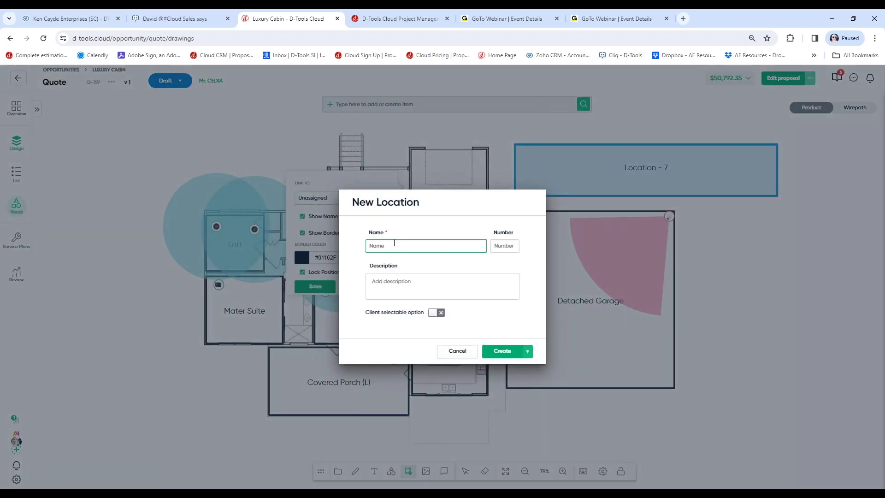
type("Pool Area")
left_click(502, 351)
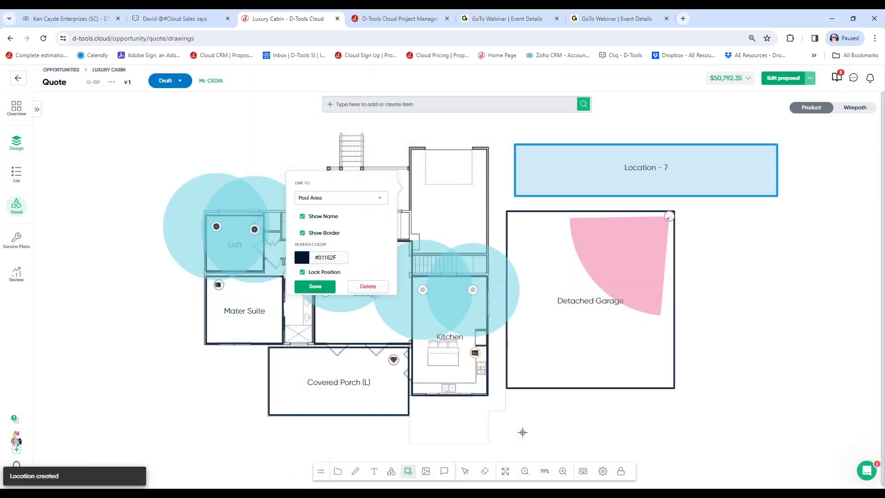
left_click(315, 286)
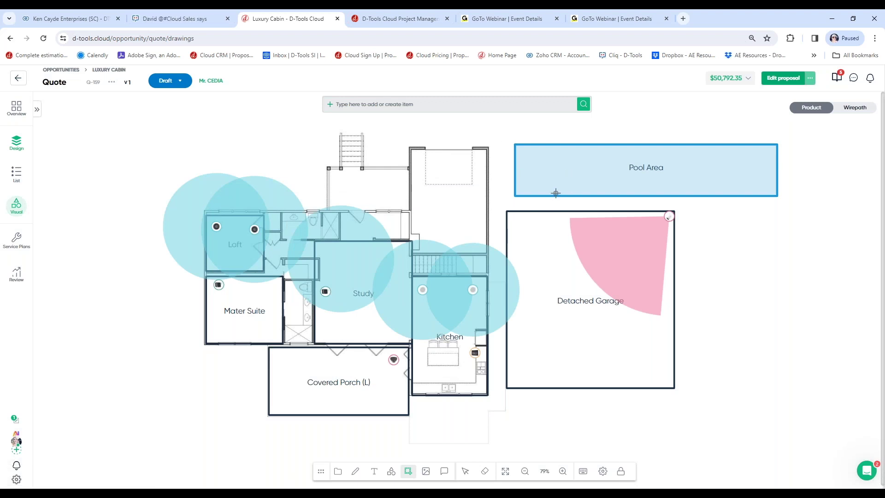
- Show the quote's location list and place two 2GIG-CAM-131-NET cameras, found by searching "2gig", one at each end of the Pool Area
left_click(39, 111)
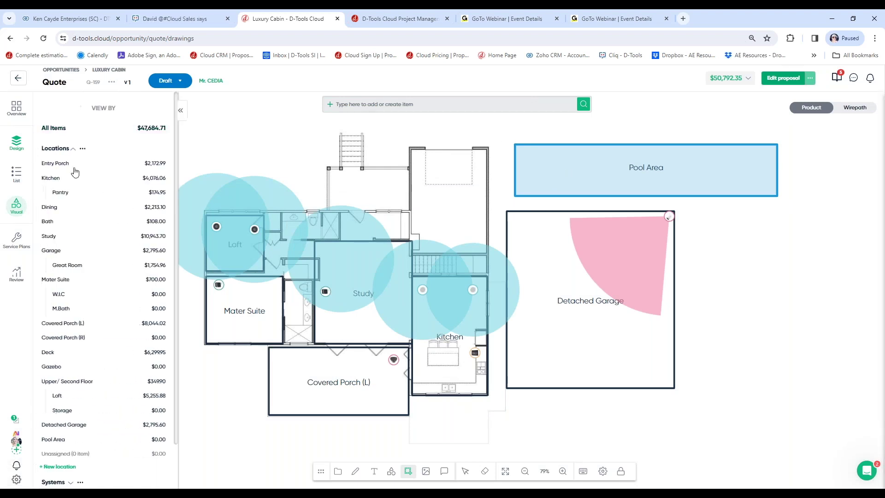
scroll(106, 344, "down", 1)
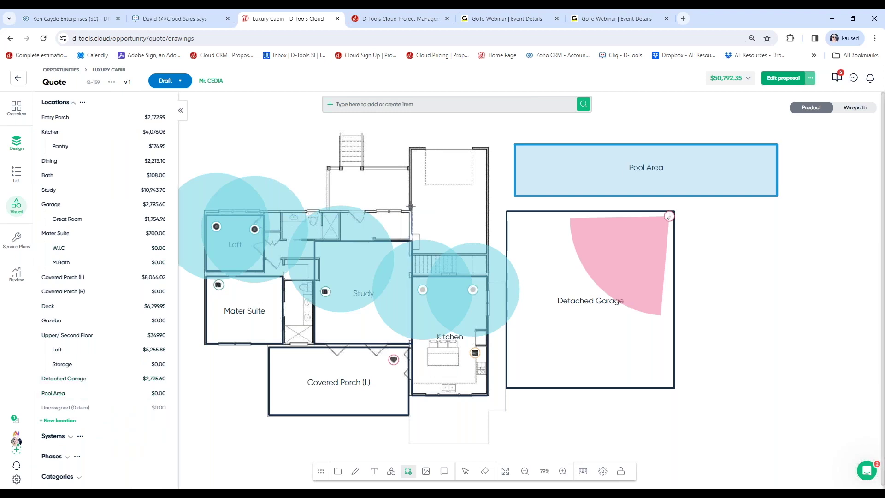
left_click(375, 105)
type("2gig")
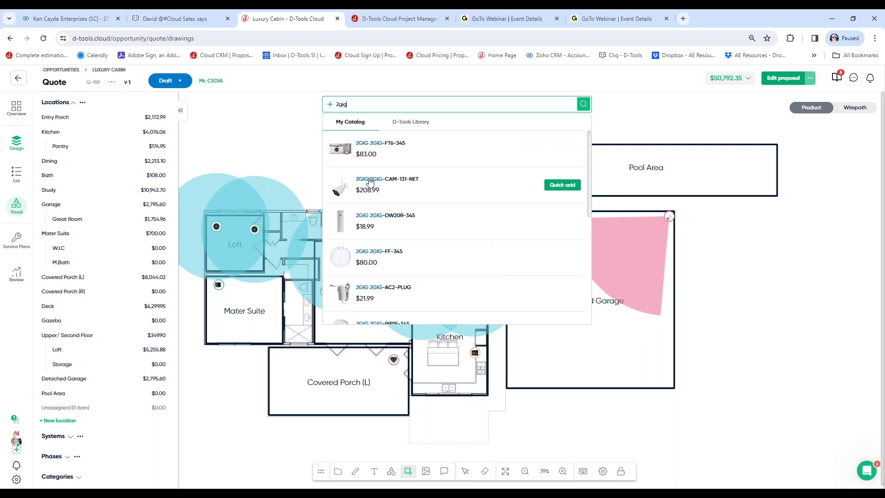
left_click(559, 185)
left_click(525, 151)
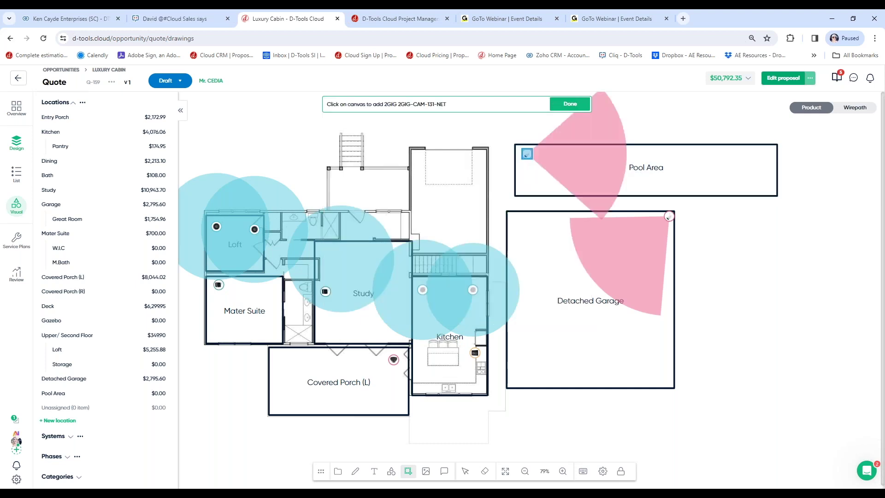
left_click(768, 154)
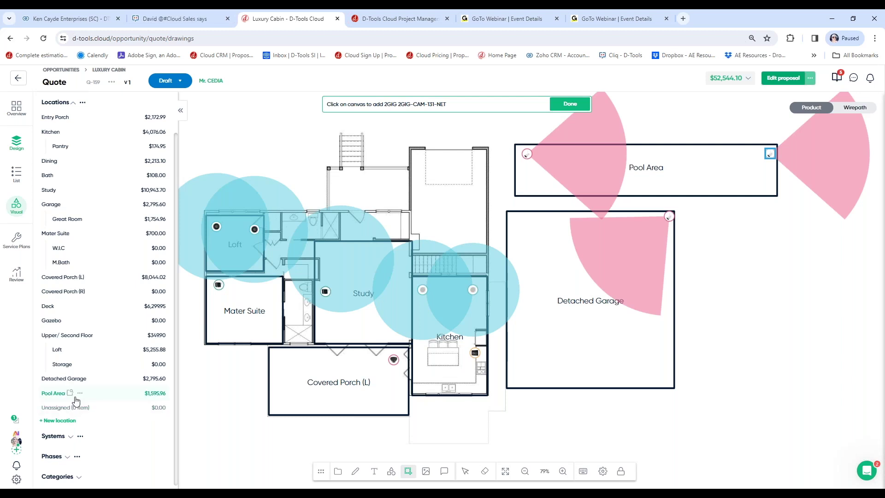
left_click(567, 106)
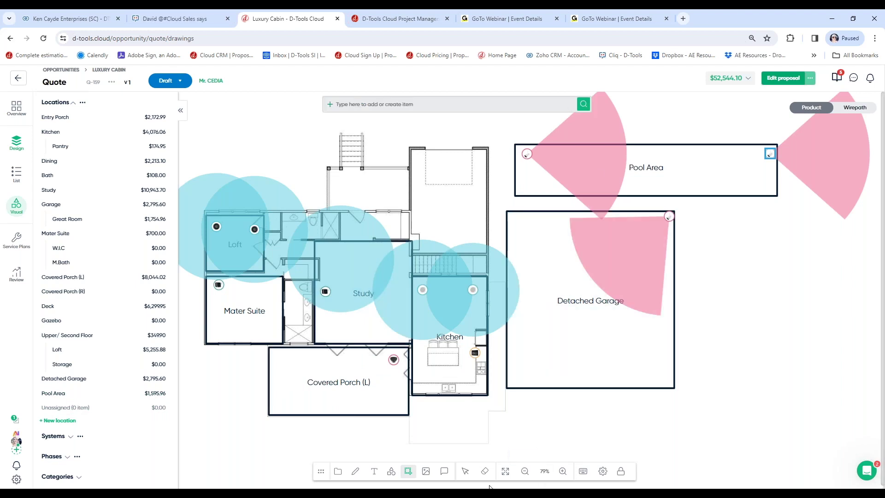
- Look over the floor plan's settings for product display, coverage, download and locations, and close them
left_click(603, 471)
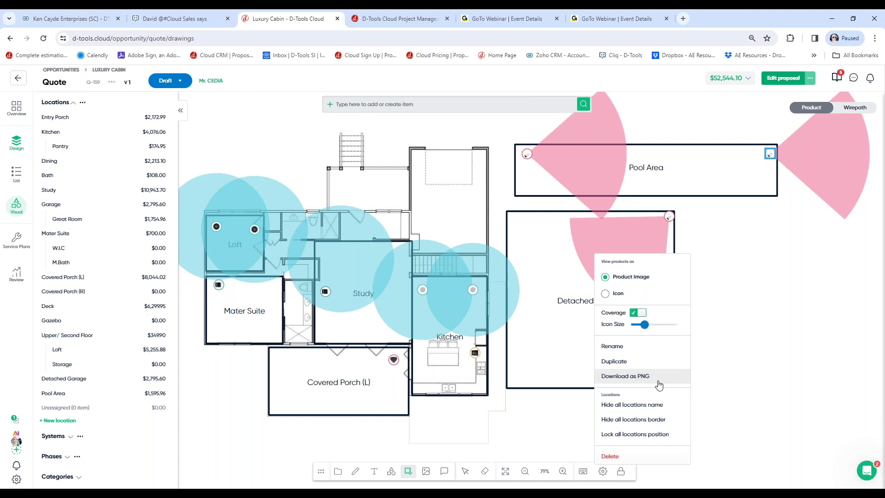
left_click(807, 406)
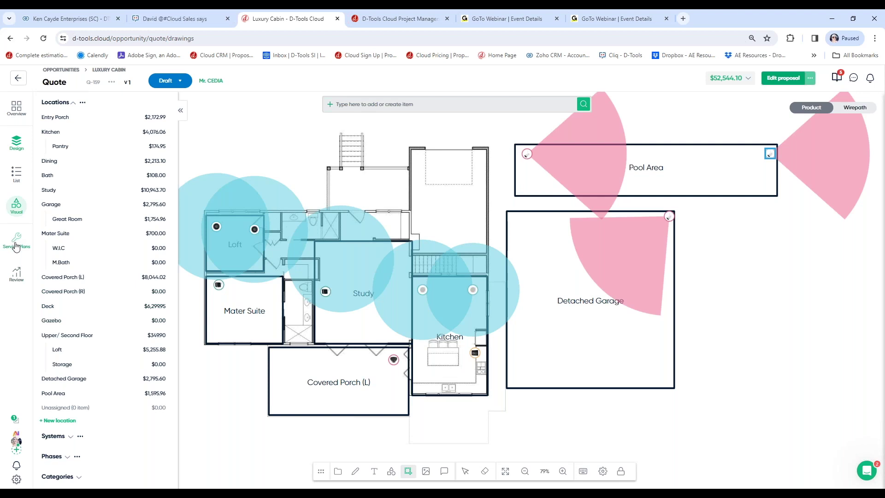
- Examine the quote's Basic Service Plan: its base price, lengths, billing frequencies, plan features and the features available to add
left_click(16, 244)
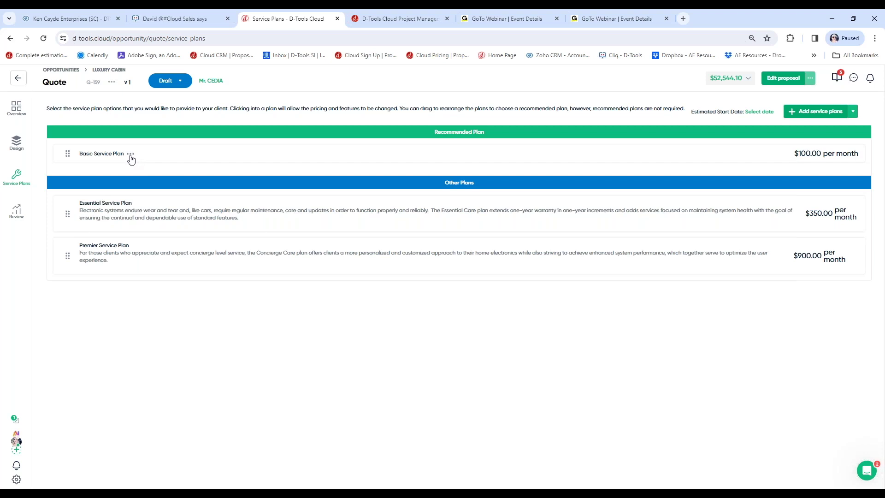
left_click(132, 155)
left_click(142, 170)
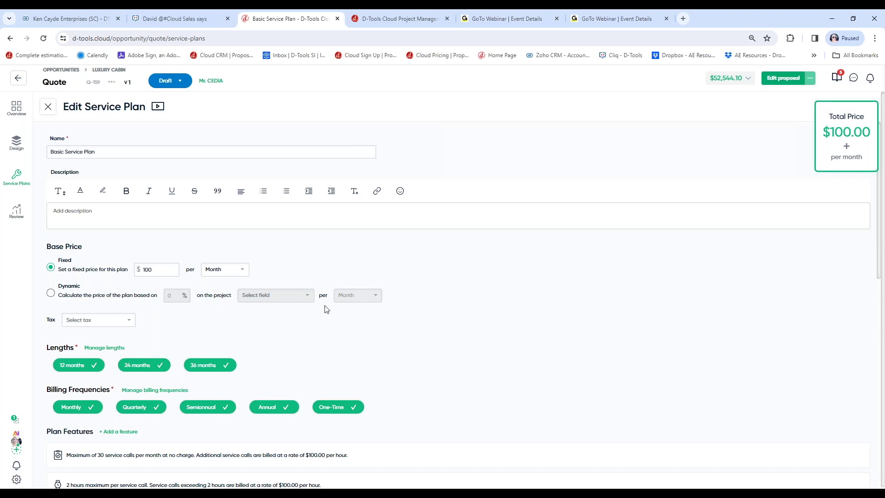
scroll(326, 308, "down", 2)
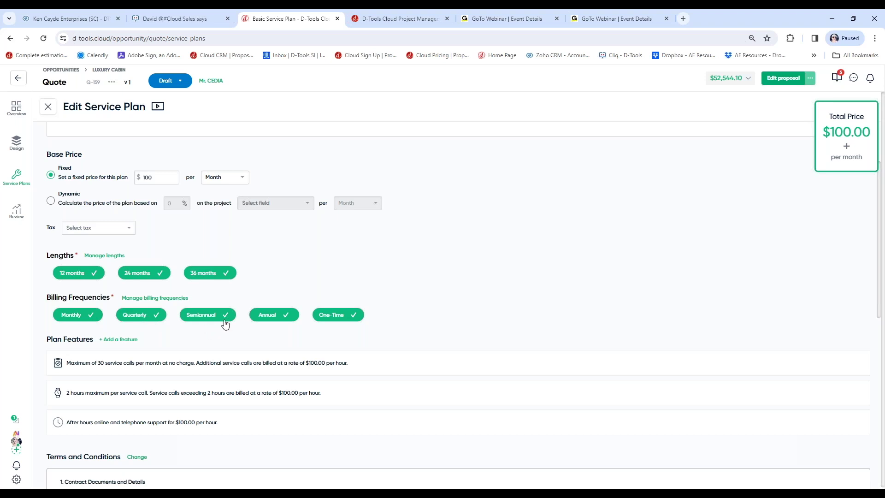
scroll(221, 323, "down", 1)
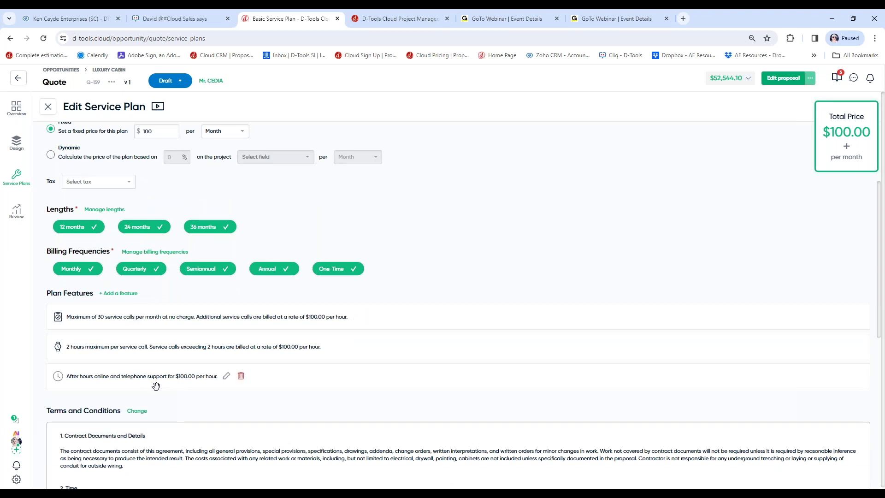
left_click(121, 294)
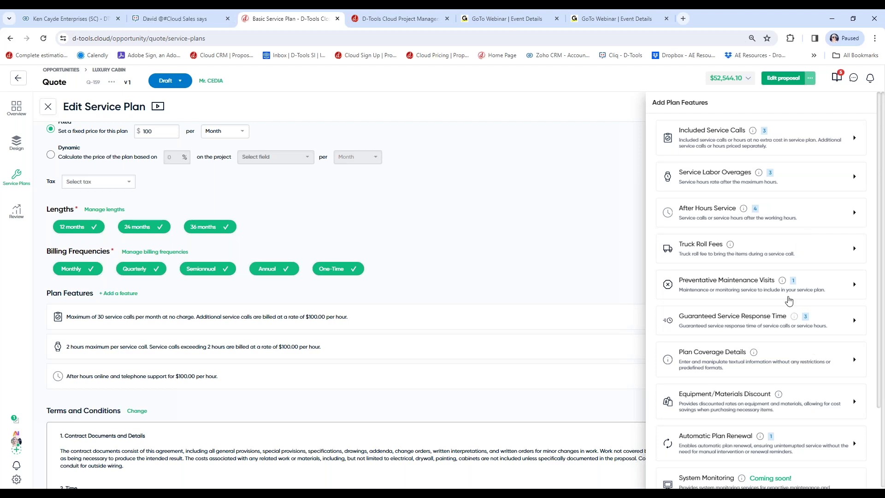
left_click(494, 214)
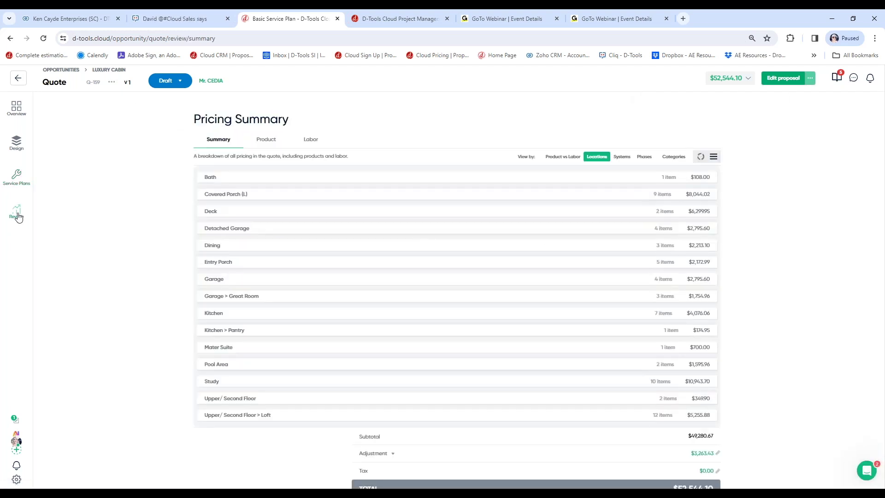
- Review the quote's pricing summary by location, followed by the product and labor breakdowns
scroll(439, 292, "down", 2)
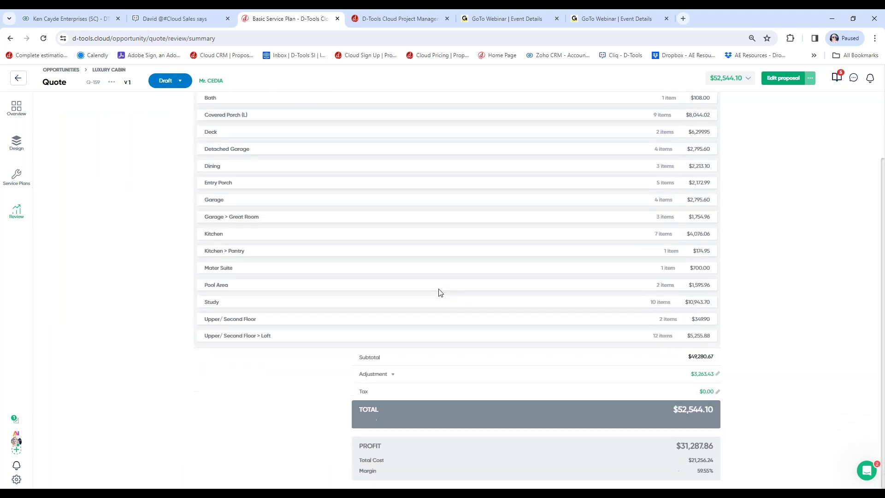
scroll(456, 290, "up", 1)
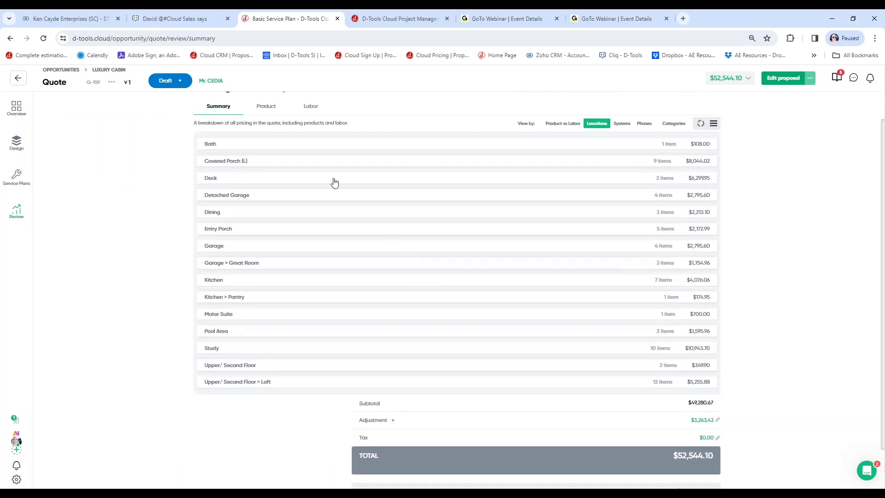
left_click(265, 111)
left_click(314, 142)
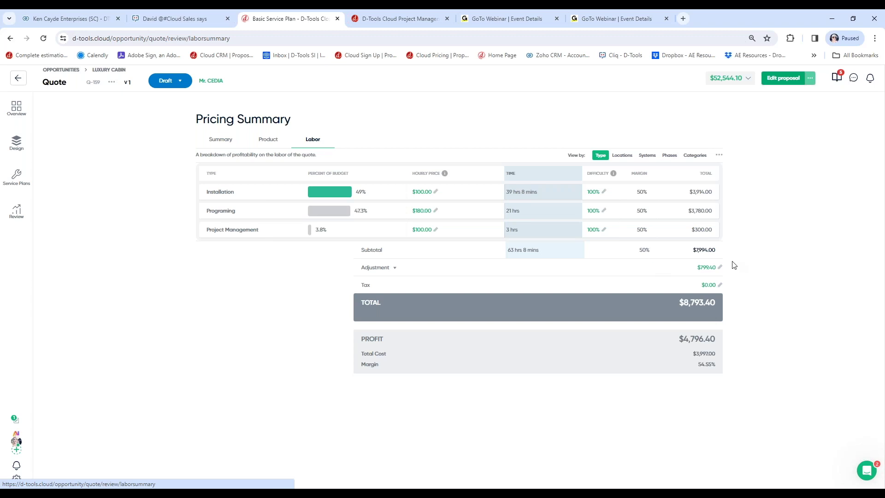
- Examine the labor pricing's applied adjustments and the options for a new adjustment, and close both without adding one
left_click(720, 268)
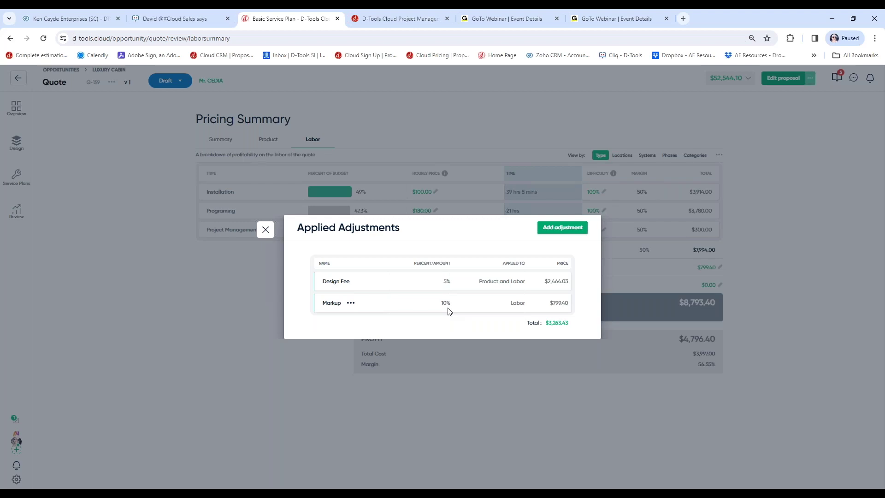
left_click(560, 228)
left_click(484, 288)
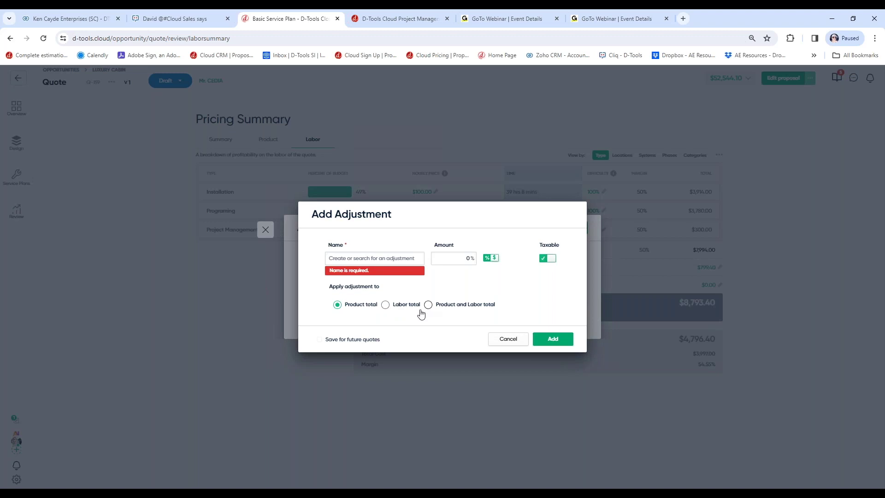
left_click(337, 305)
left_click(507, 340)
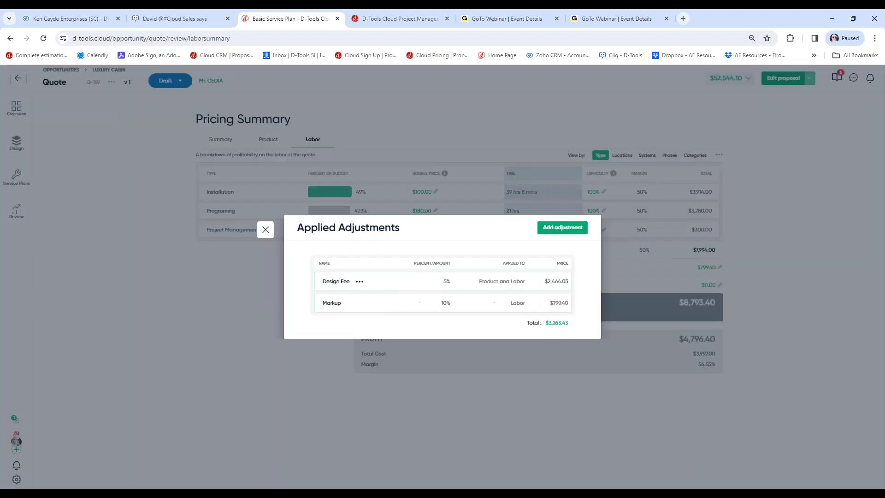
left_click(265, 230)
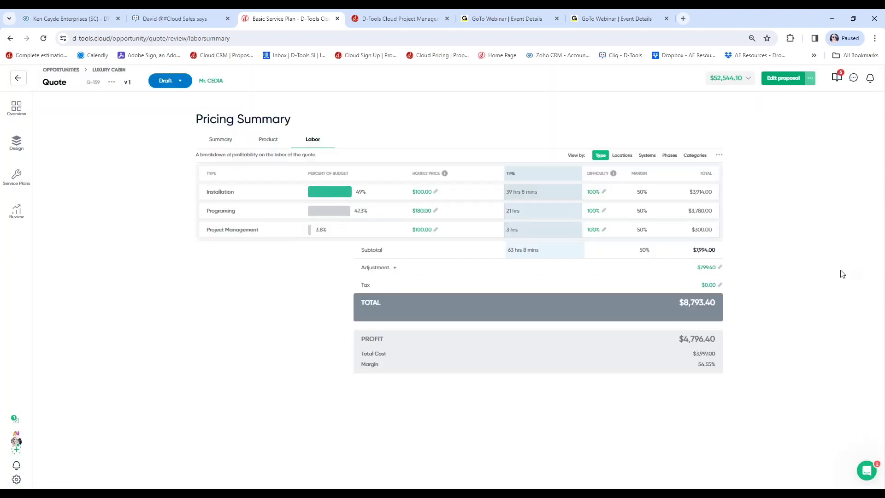
- Present the quote's proposal and view its Previous Work section
left_click(810, 79)
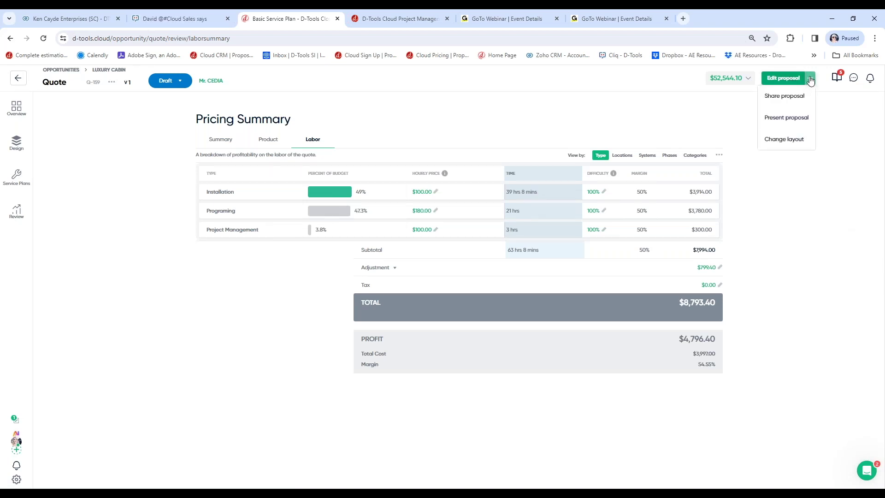
left_click(804, 120)
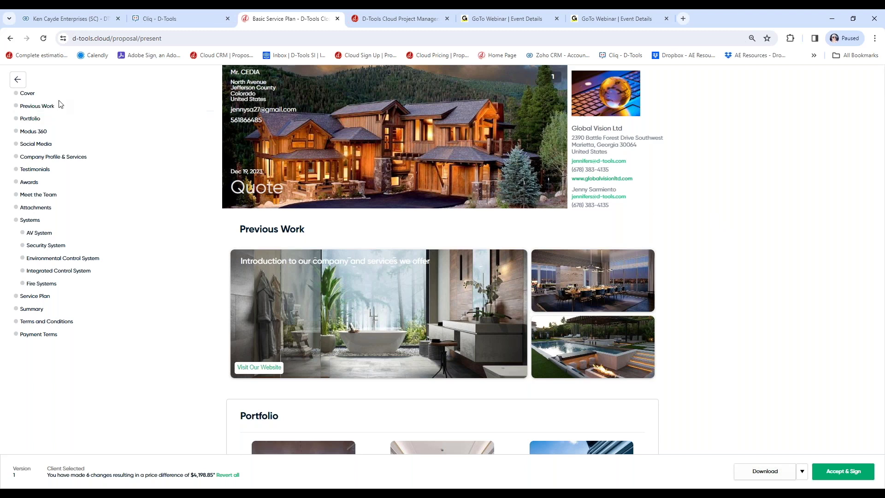
left_click(37, 106)
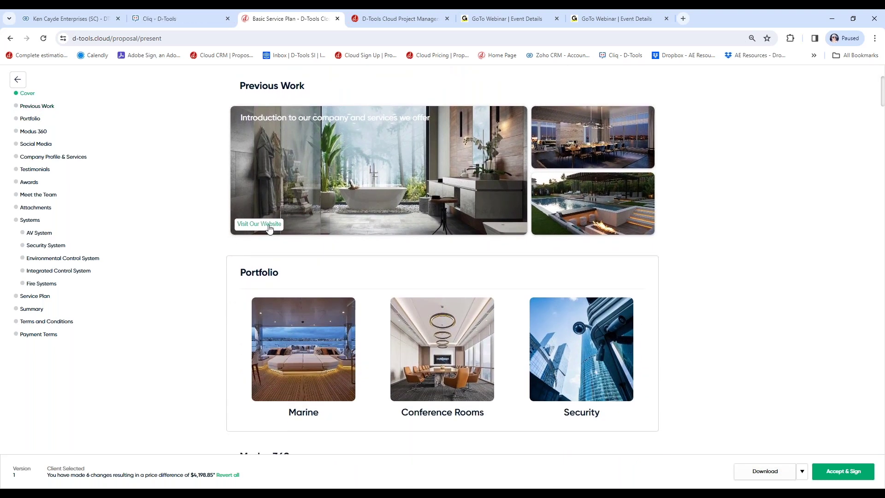
- Browse the Conference Rooms images in the proposal's Portfolio and look through the Modus 360 room renderings
left_click(30, 118)
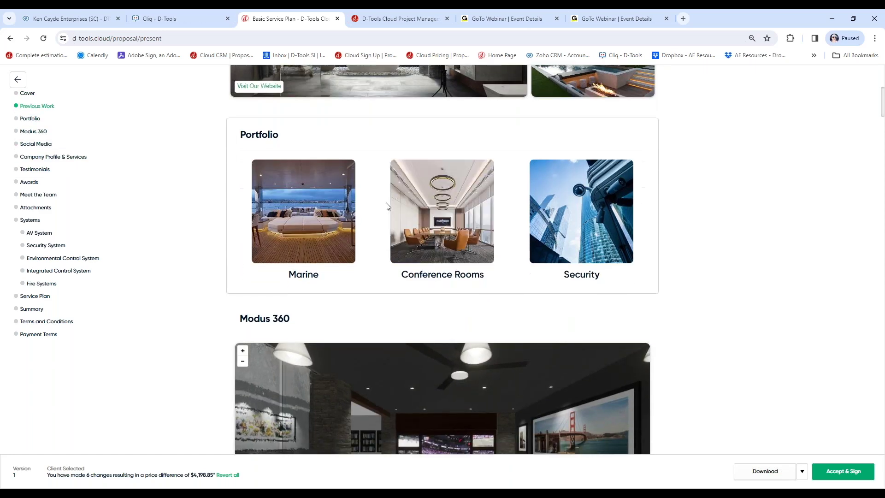
left_click(442, 176)
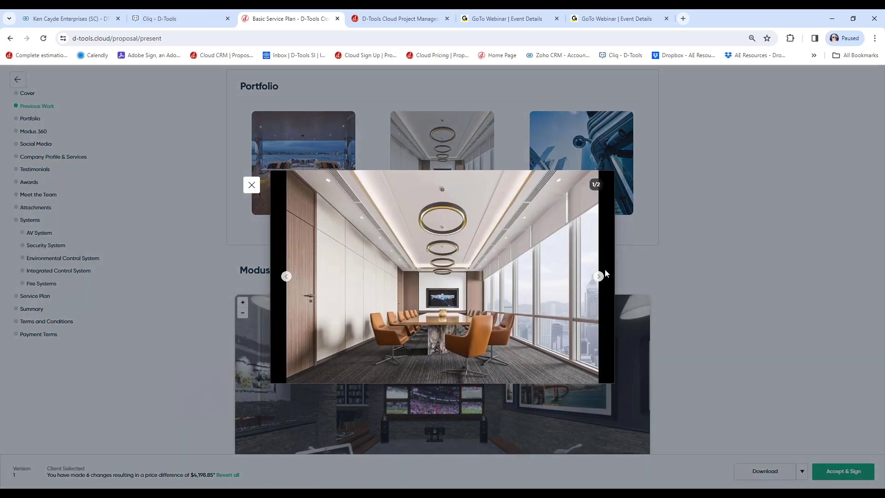
left_click(599, 276)
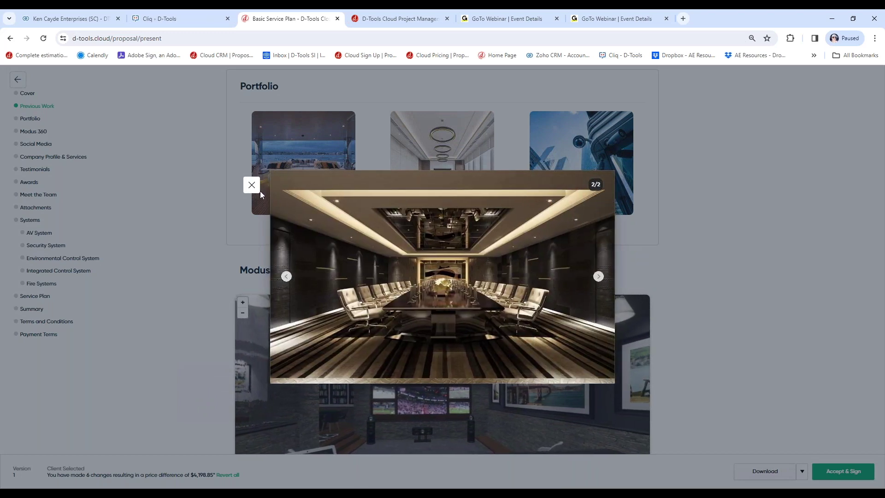
left_click(260, 193)
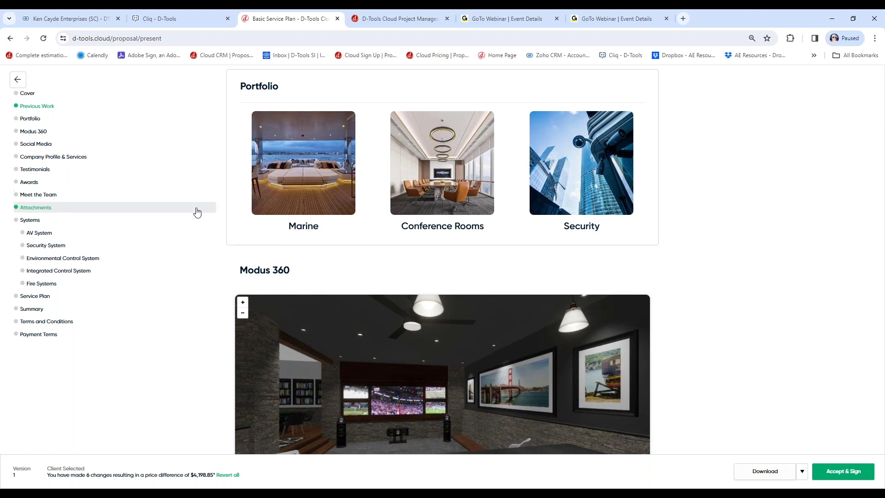
left_click(30, 133)
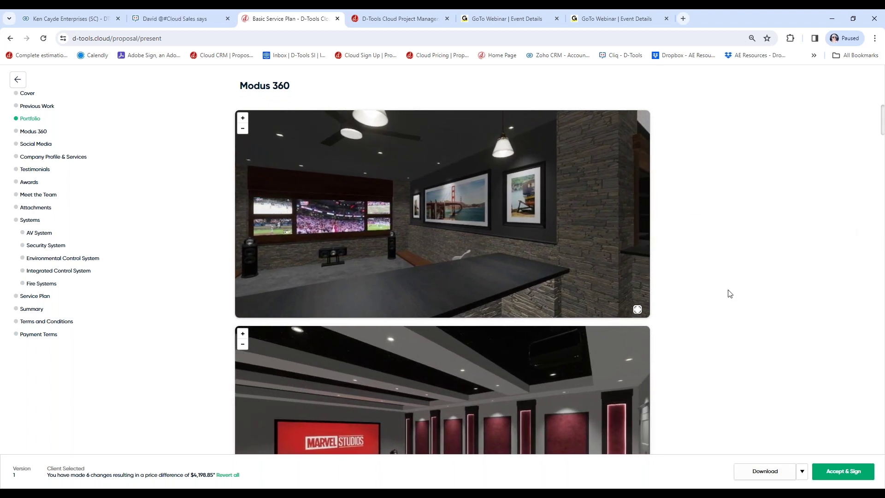
scroll(729, 294, "down", 5)
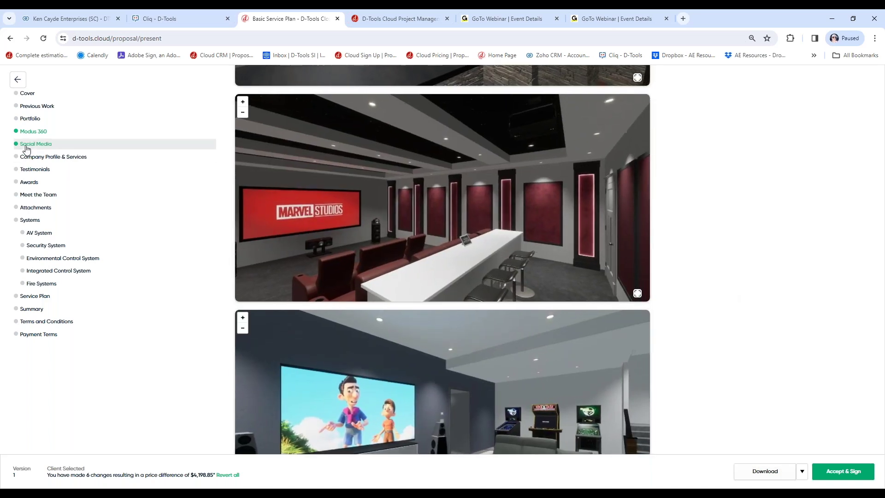
- Browse the proposal's Social Media, Company Profile & Services, Testimonials, Awards and Meet the Team sections
left_click(27, 144)
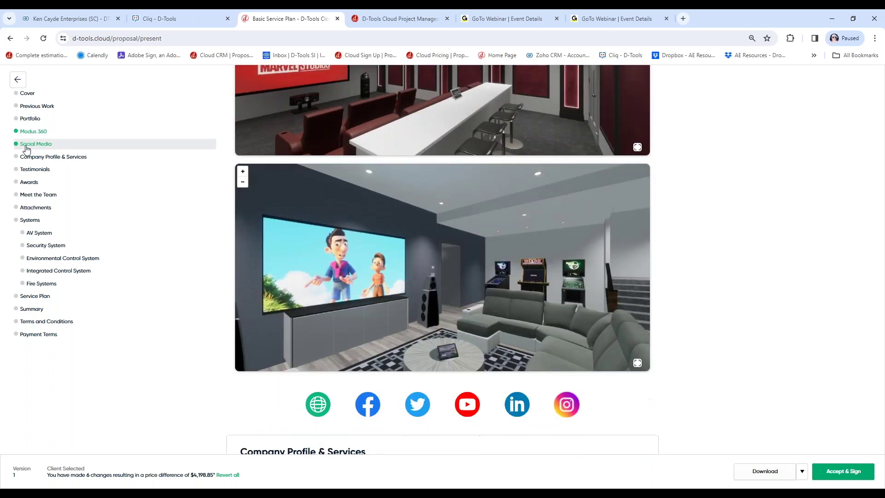
left_click(35, 159)
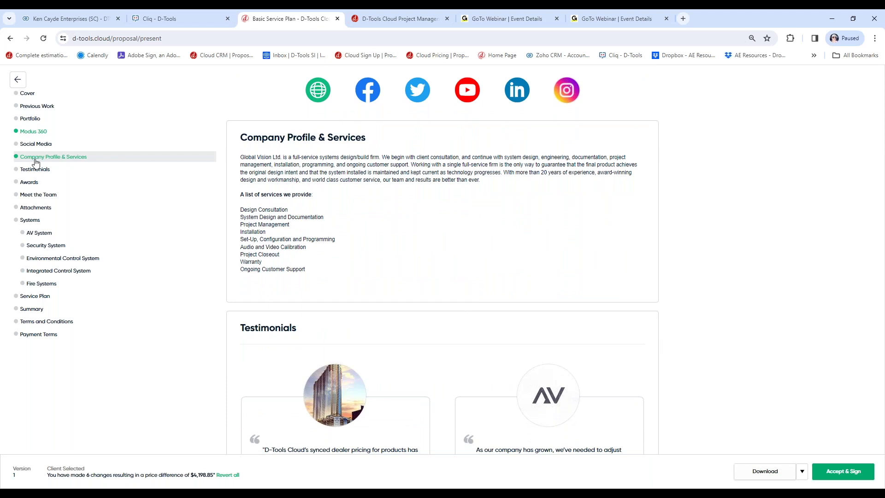
scroll(336, 138, "down", 1)
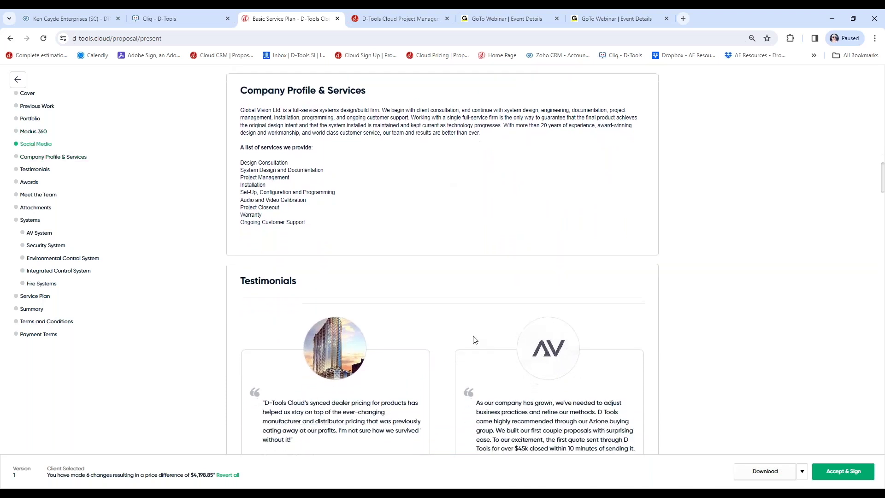
left_click(64, 171)
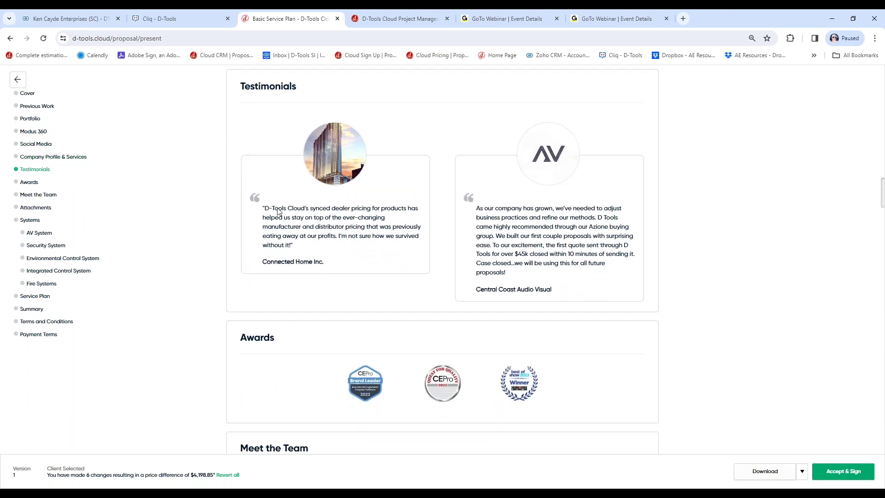
left_click(29, 184)
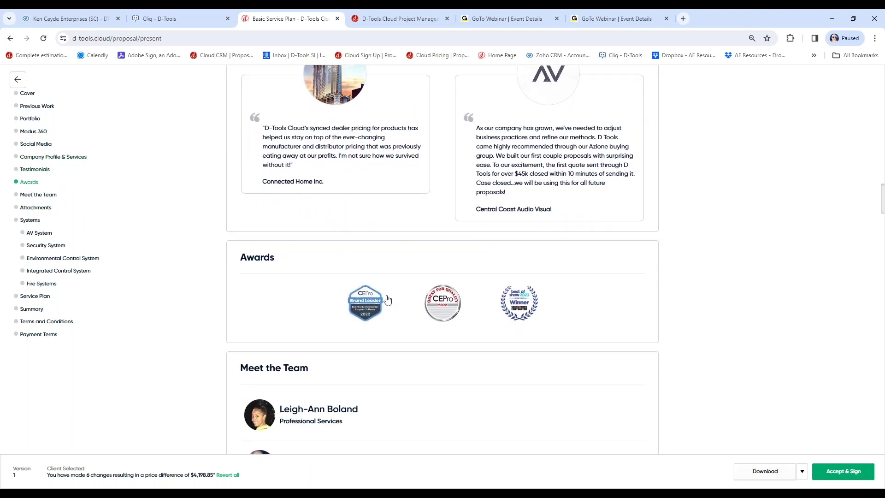
left_click(30, 195)
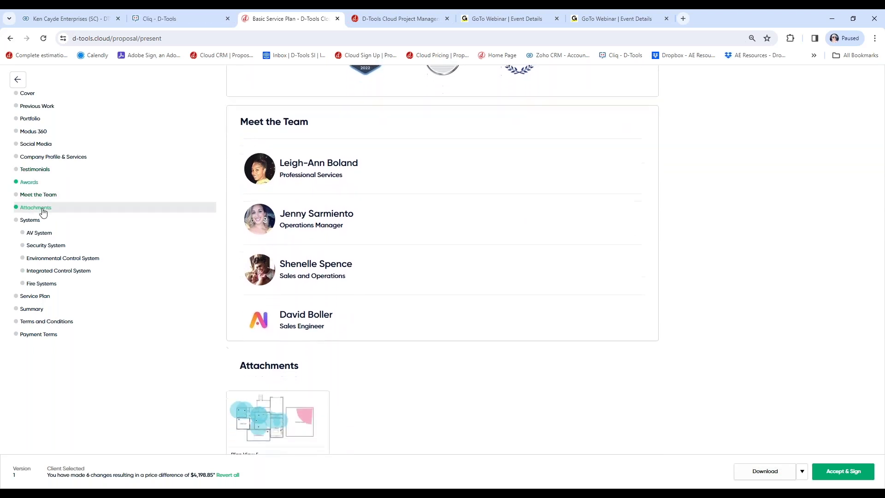
- View the attached Plan View 5 drawing and a Pool Area camera's product details, close it, and look at the Systems section
left_click(43, 208)
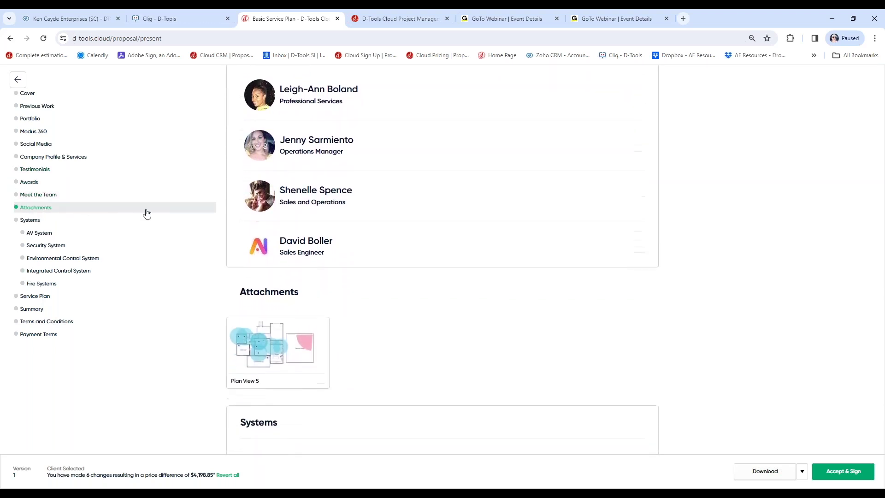
mouse_move(289, 170)
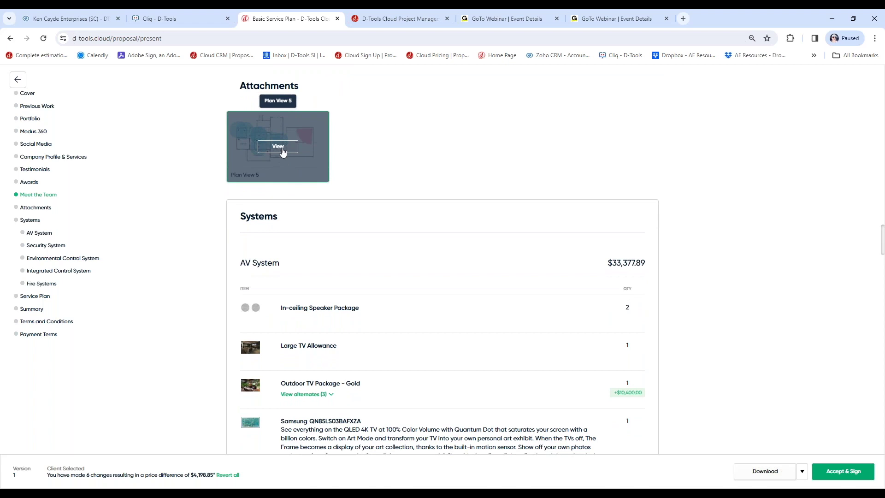
left_click(282, 153)
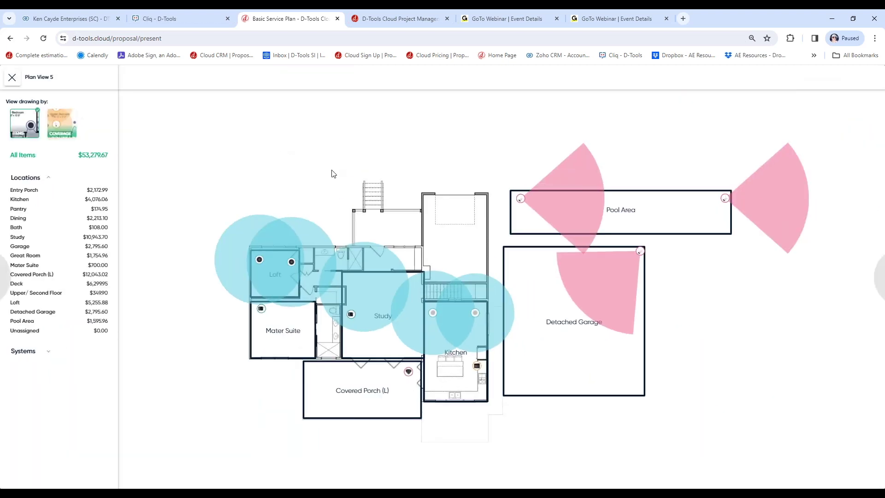
left_click(520, 198)
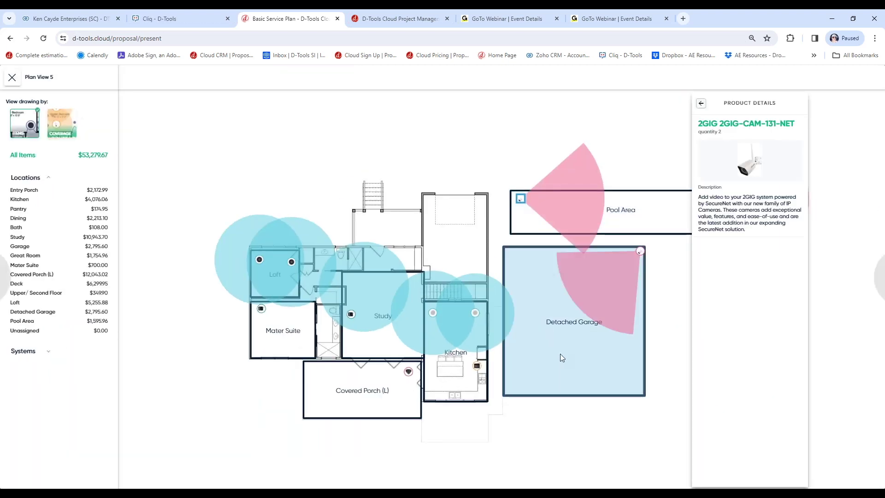
left_click(700, 103)
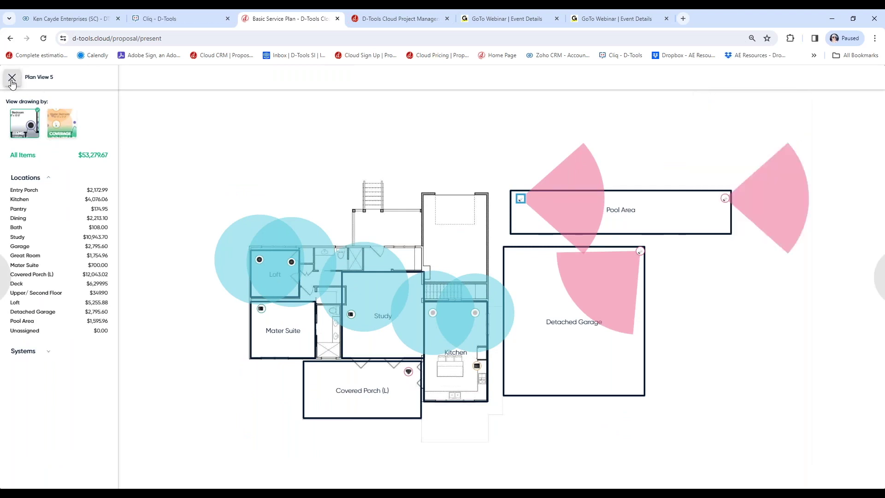
left_click(12, 78)
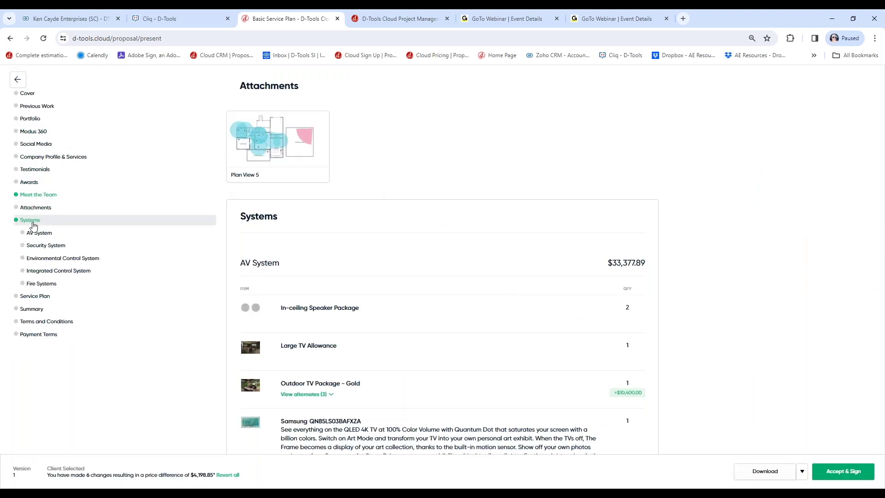
scroll(486, 235, "down", 3)
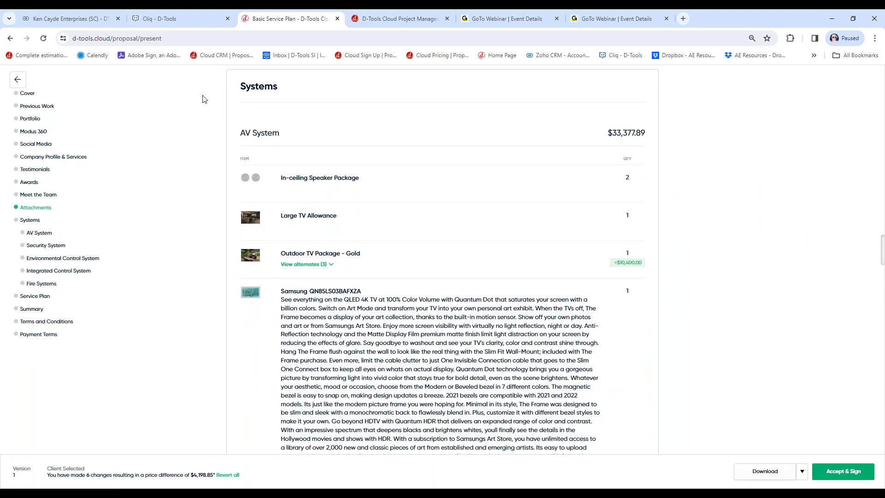
- Leave the presentation, open the quote's proposal for editing and view its template options
left_click(18, 80)
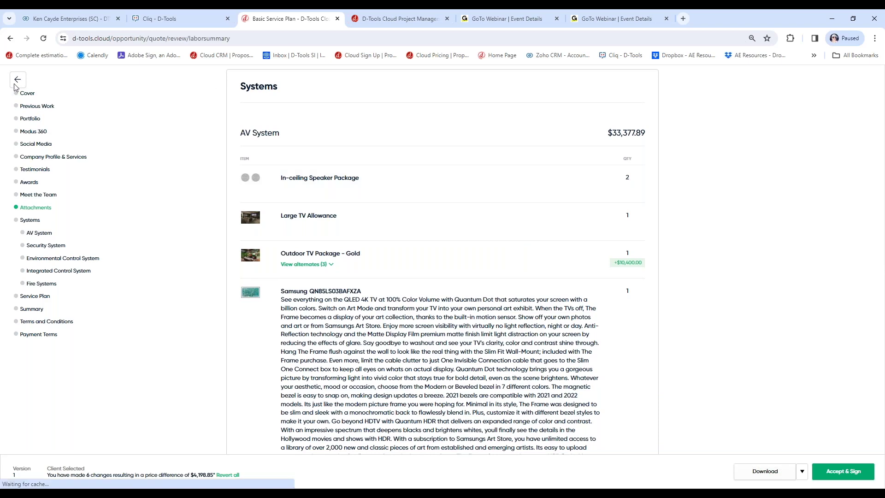
left_click(792, 80)
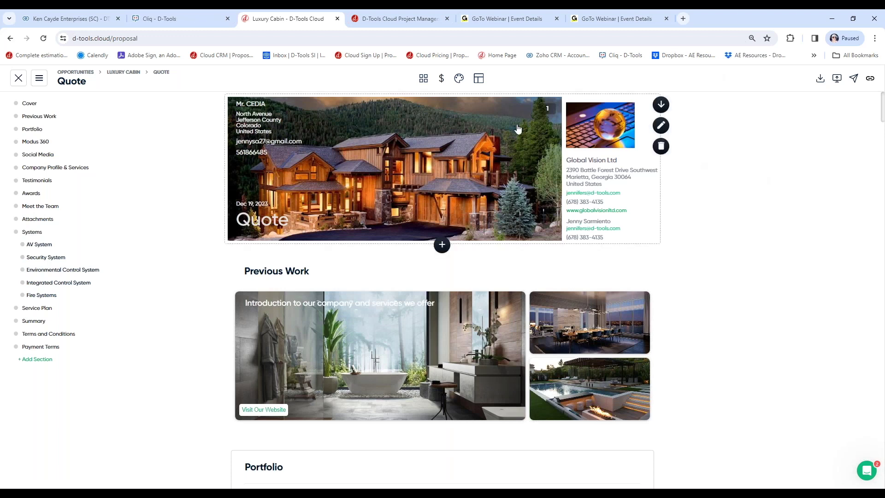
left_click(478, 78)
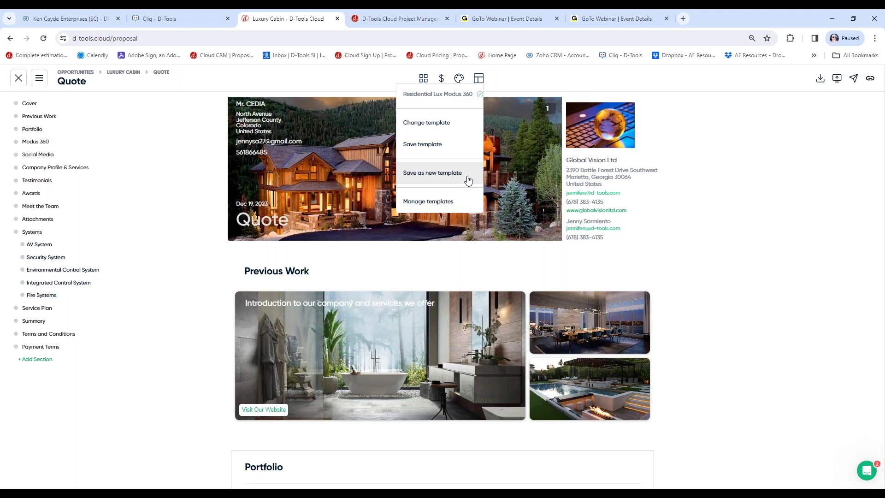
- Change the proposal experience to Quick Quote, overwriting the current layout, and look through the resulting proposal
left_click(424, 80)
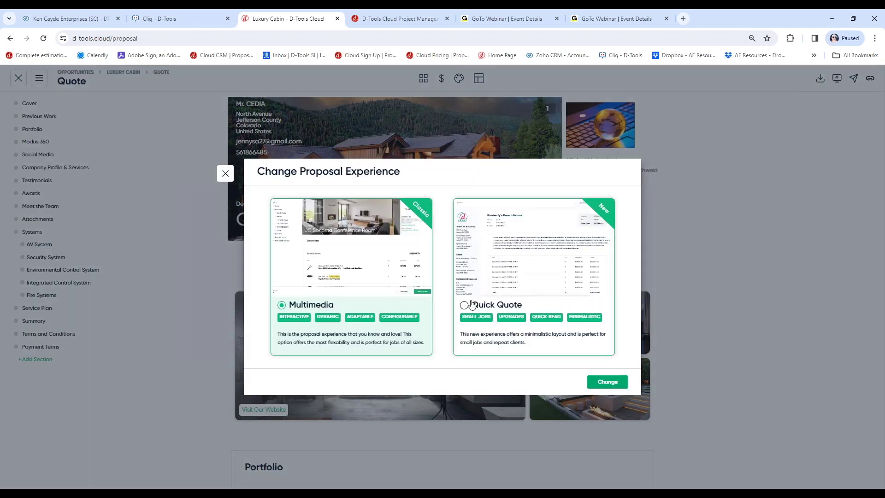
left_click(464, 305)
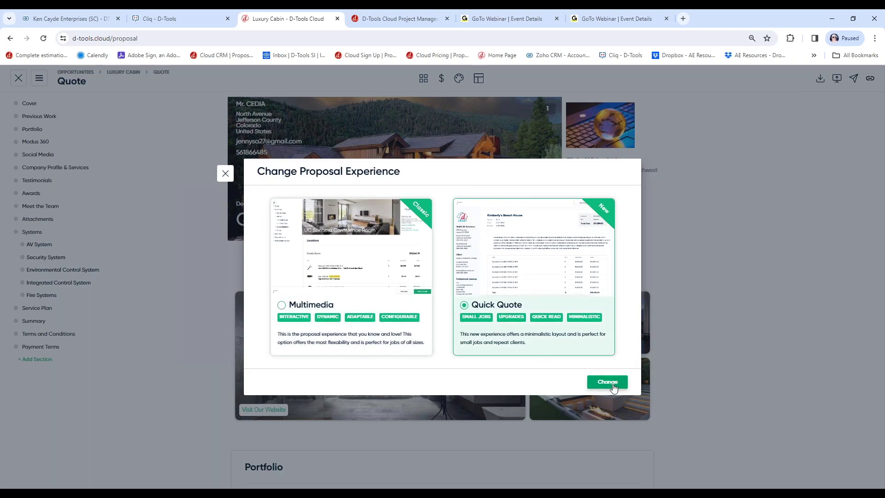
left_click(608, 383)
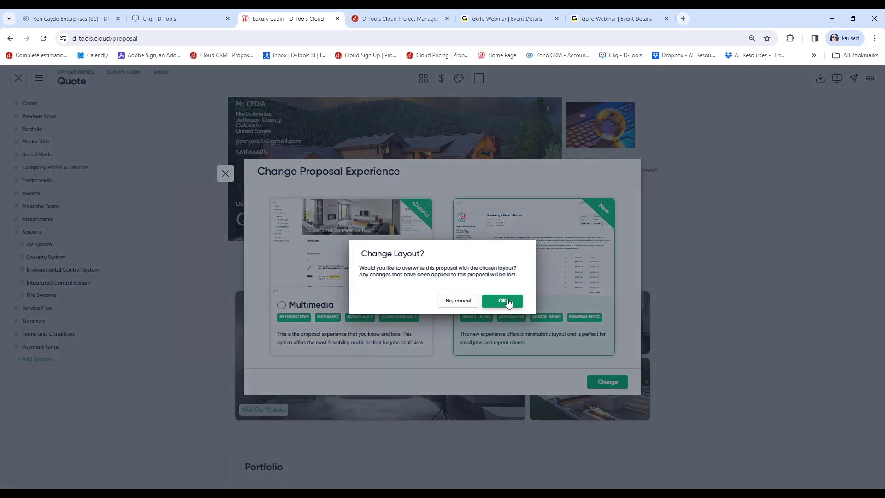
left_click(503, 301)
scroll(507, 302, "down", 15)
scroll(729, 175, "up", 6)
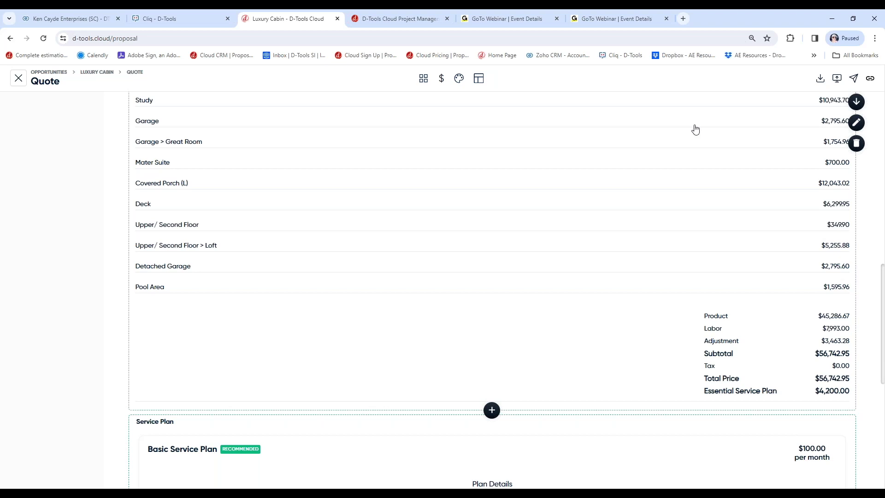
- Switch the proposal experience back to Multimedia, overwriting the Quick Quote layout
left_click(423, 78)
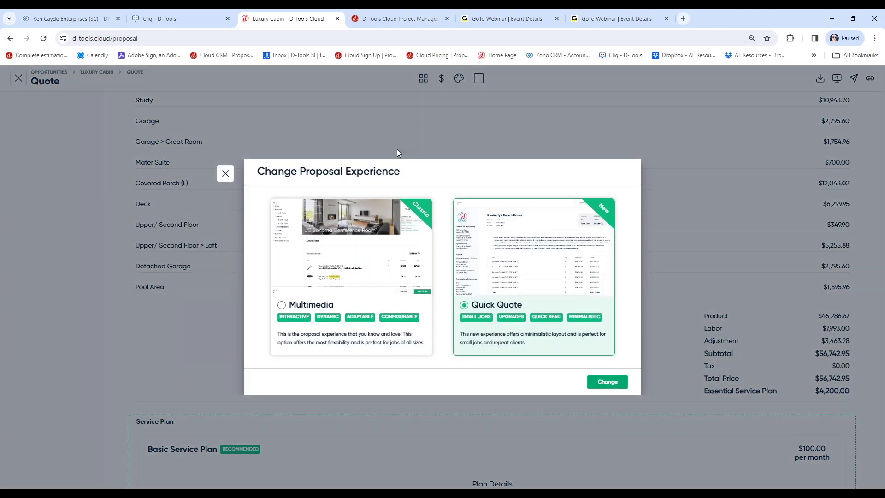
left_click(281, 307)
left_click(597, 382)
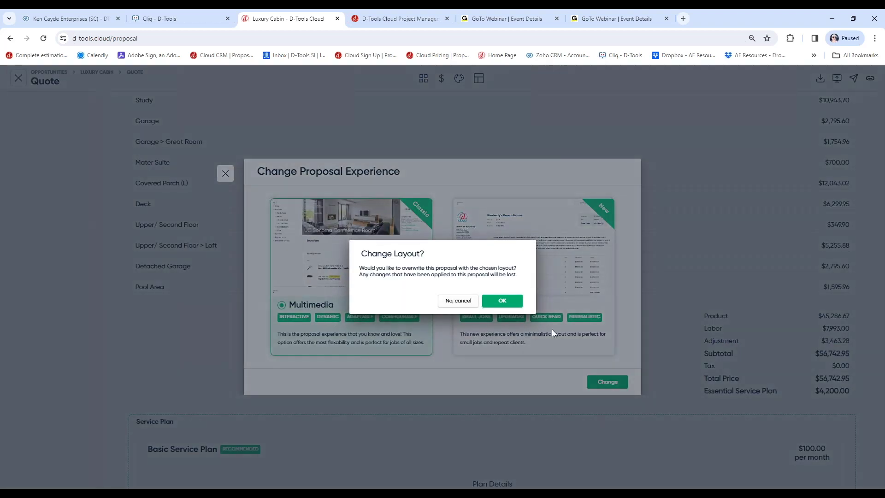
left_click(514, 301)
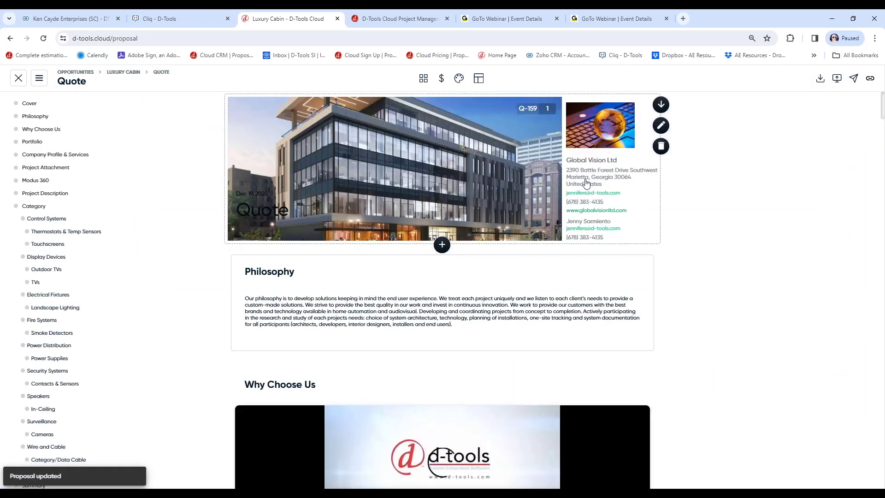
- Change the proposal's template to Residential Lux Modus 360 and overwrite the existing proposal content
left_click(479, 80)
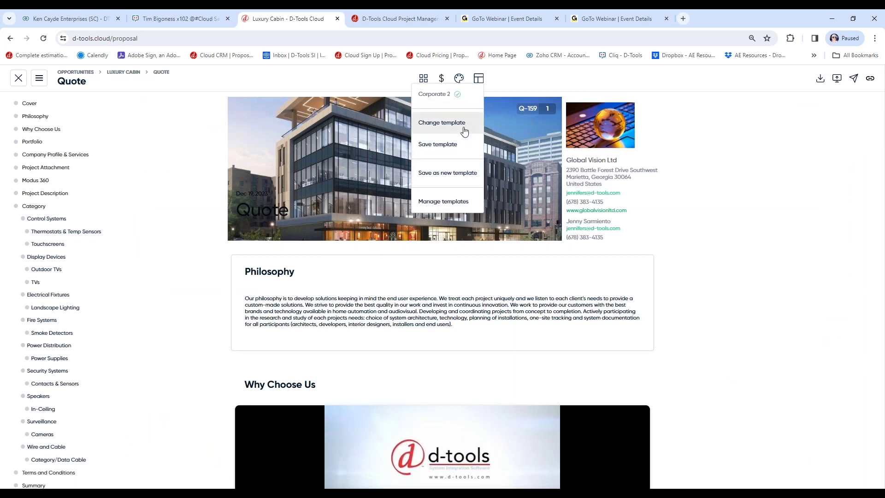
left_click(463, 127)
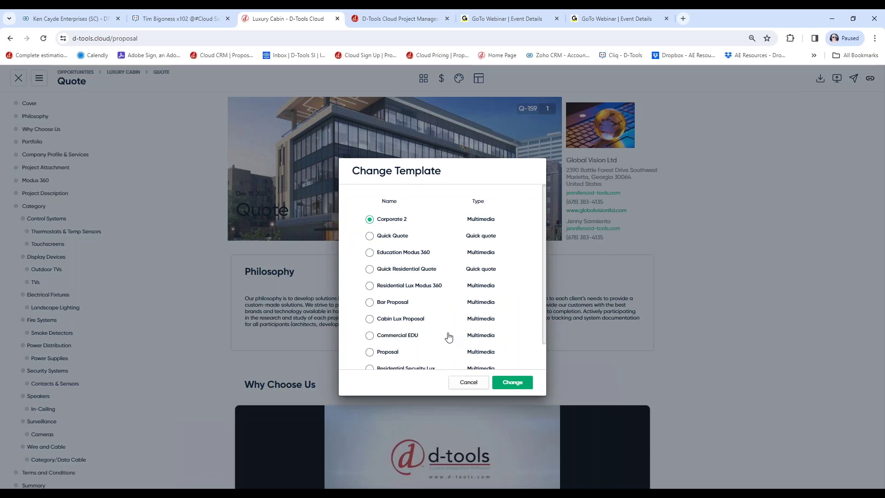
scroll(442, 321, "down", 1)
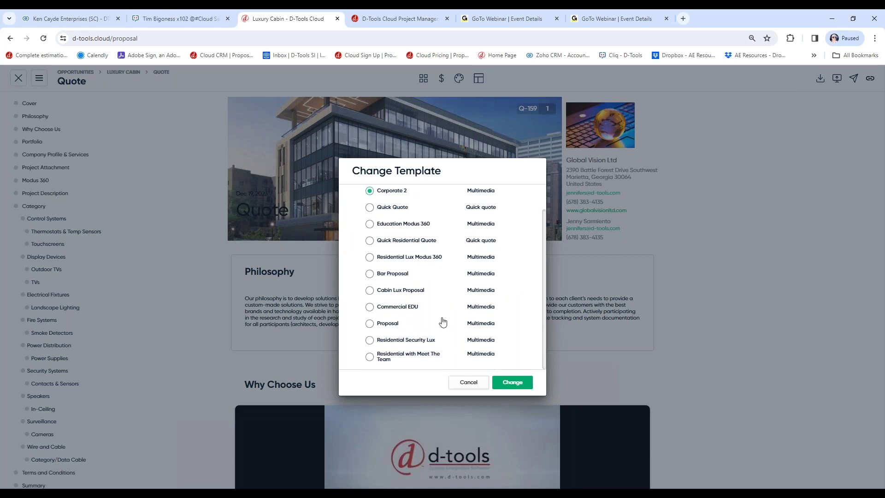
left_click(370, 256)
left_click(512, 382)
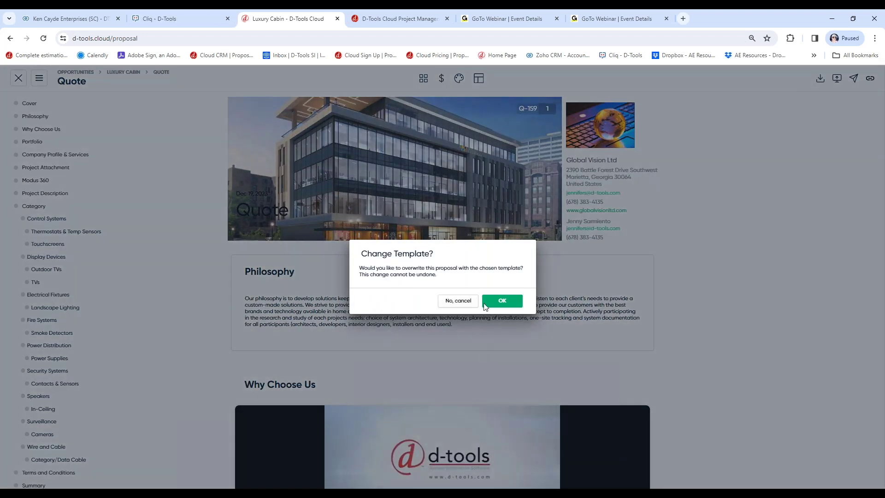
left_click(501, 302)
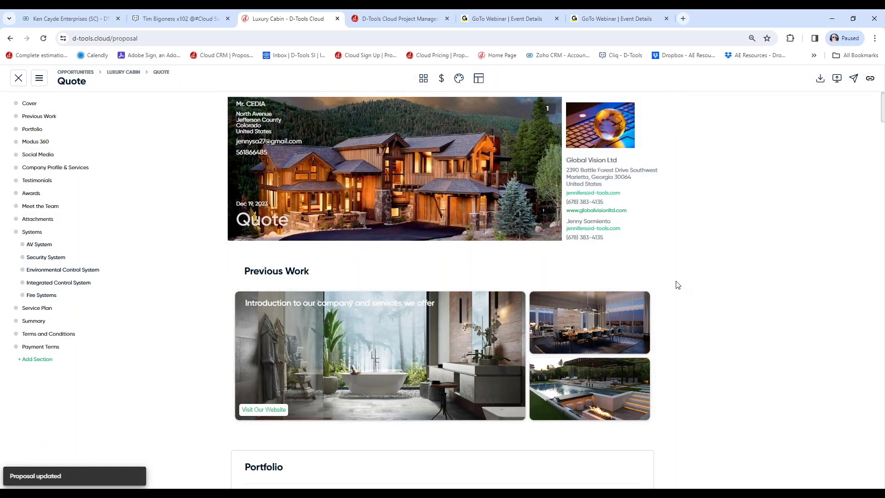
- Open the proposal's Systems section for editing and look over its Group By options
left_click(35, 231)
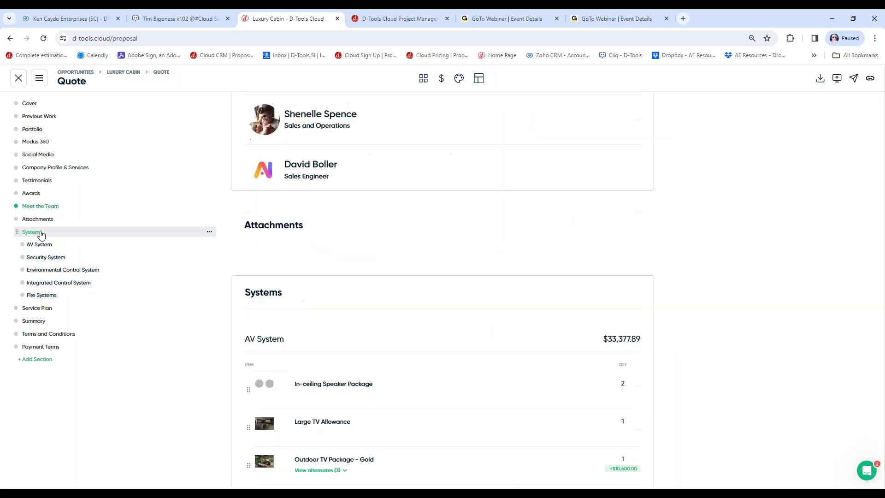
mouse_move(570, 174)
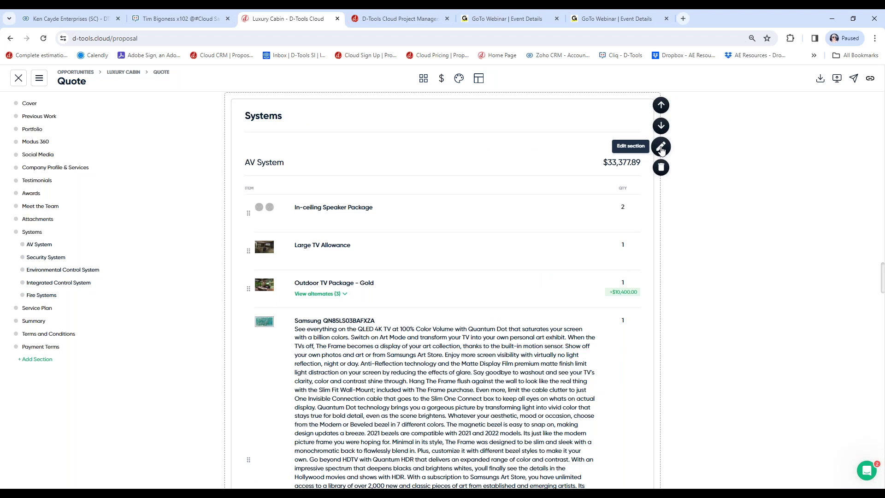
left_click(659, 148)
left_click(88, 287)
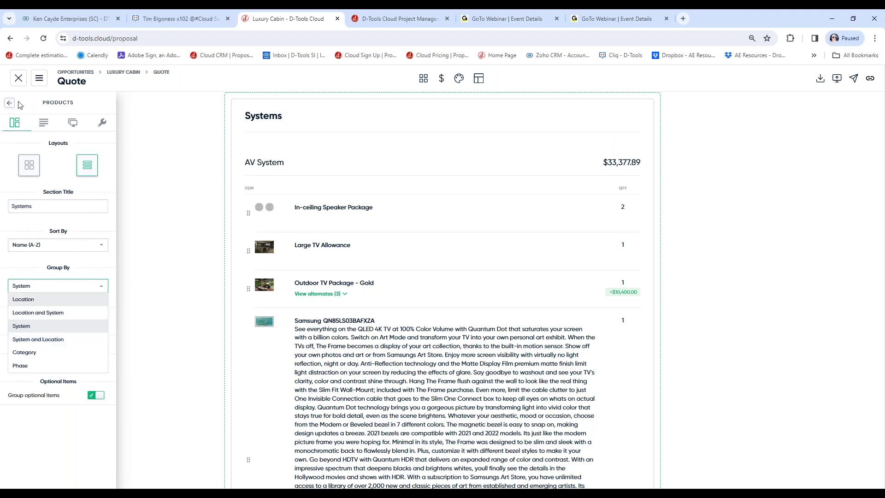
- Show item total prices but not unit prices in the Systems section's item display, and close the section settings
left_click(74, 123)
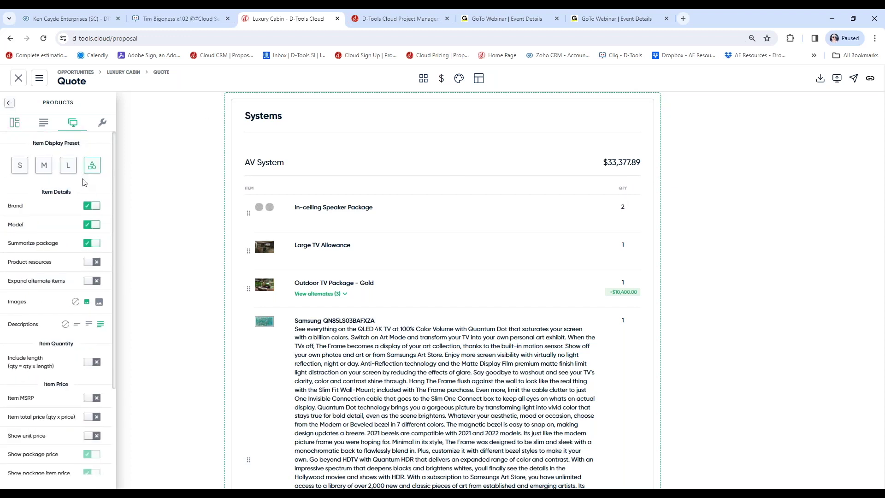
left_click(97, 436)
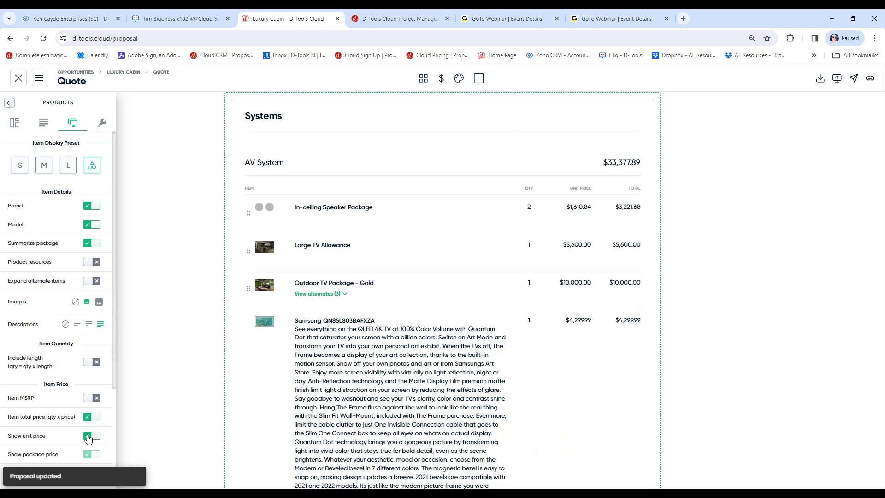
left_click(88, 436)
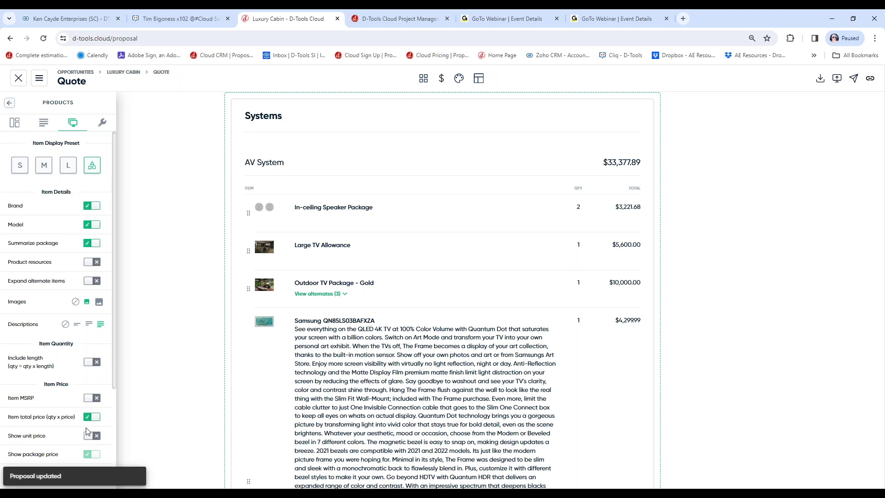
left_click(10, 104)
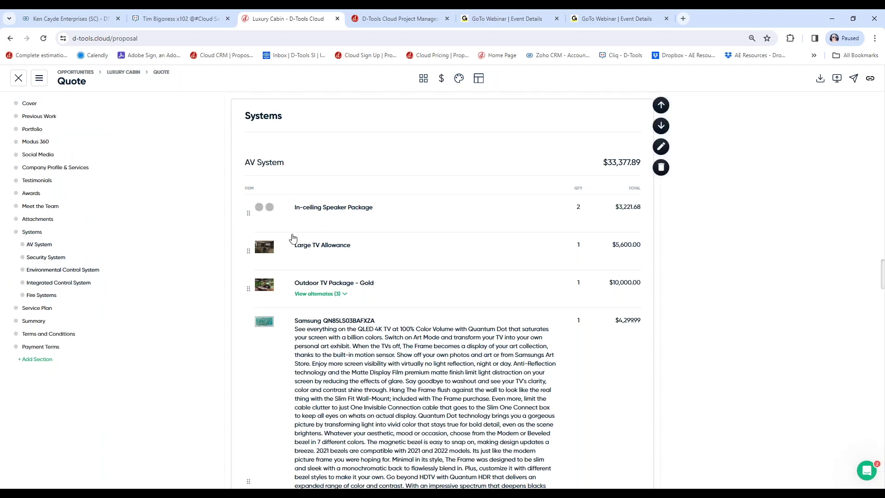
- Look over the proposal's sharing email and reminder settings without sending it, and leave the proposal editor
left_click(855, 81)
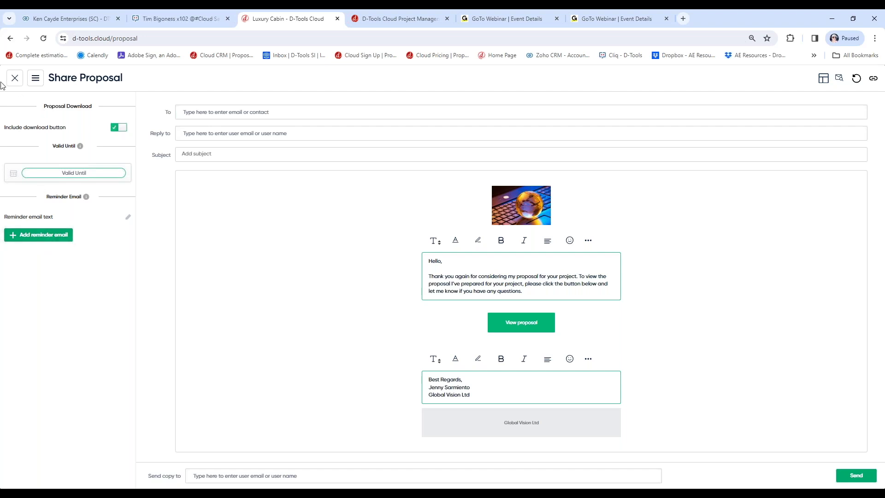
left_click(15, 82)
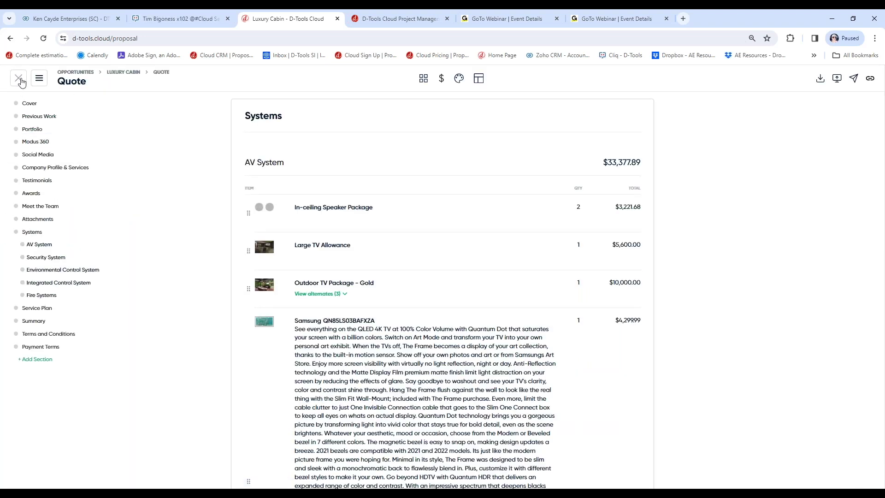
left_click(20, 79)
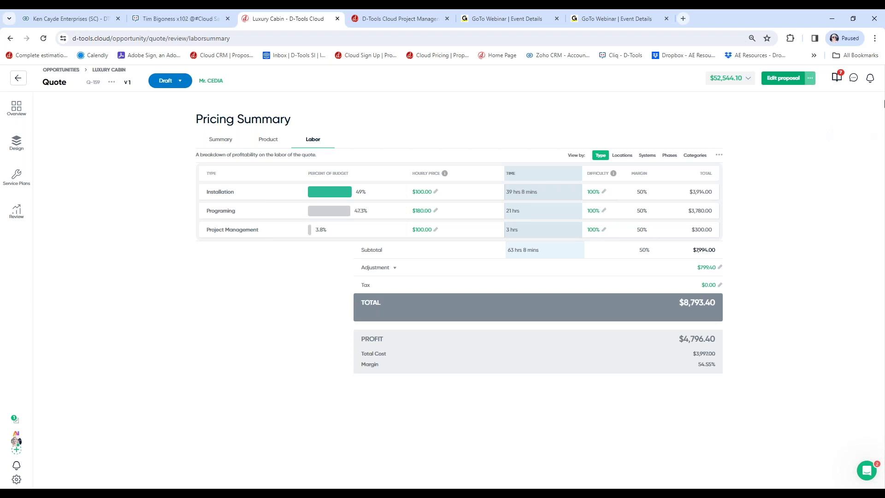
- Look over the recent notifications, and return from the quote to the Luxury Cabin opportunity
left_click(871, 78)
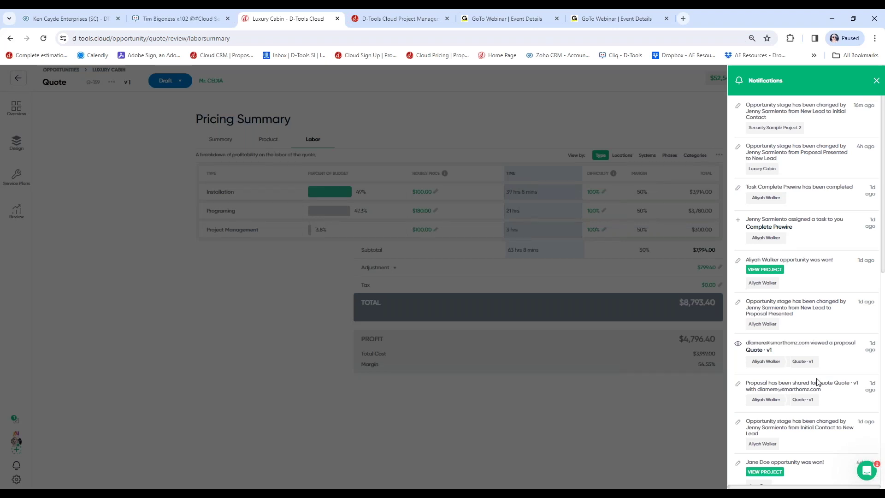
left_click(877, 80)
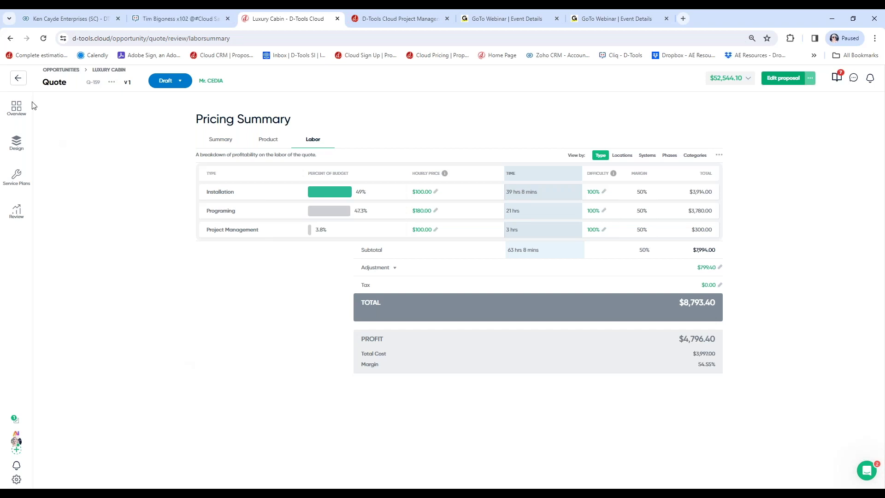
left_click(20, 82)
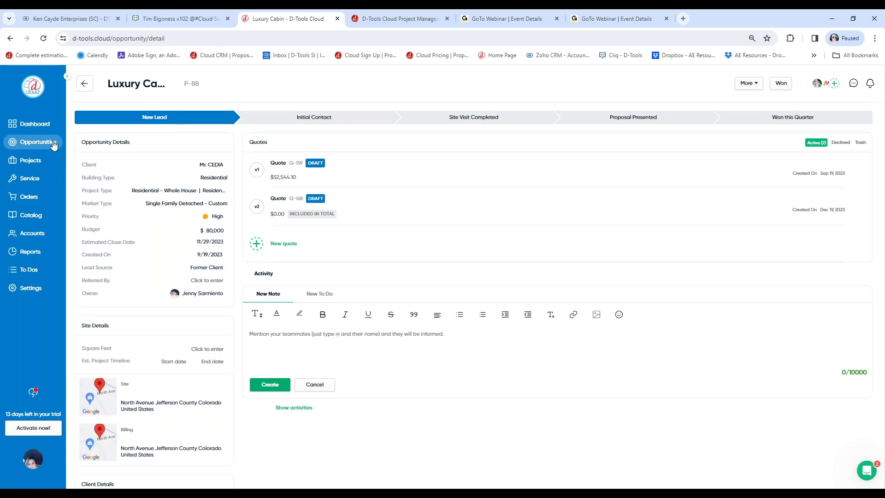
- Move Luxury Cabin to Won this Quarter with Quote V1 accepted, create its D-Tools Cloud project, and dismiss the QuickBooks Online estimate offer
left_click(53, 144)
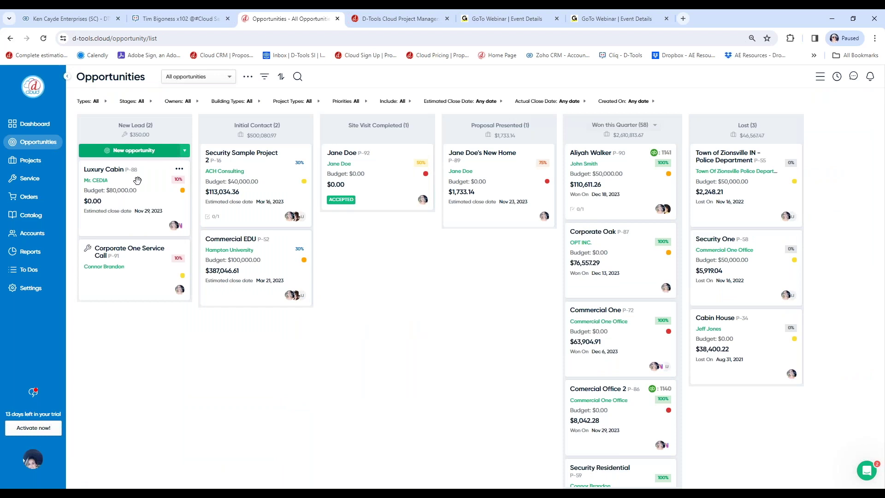
left_click_drag(138, 180, 628, 160)
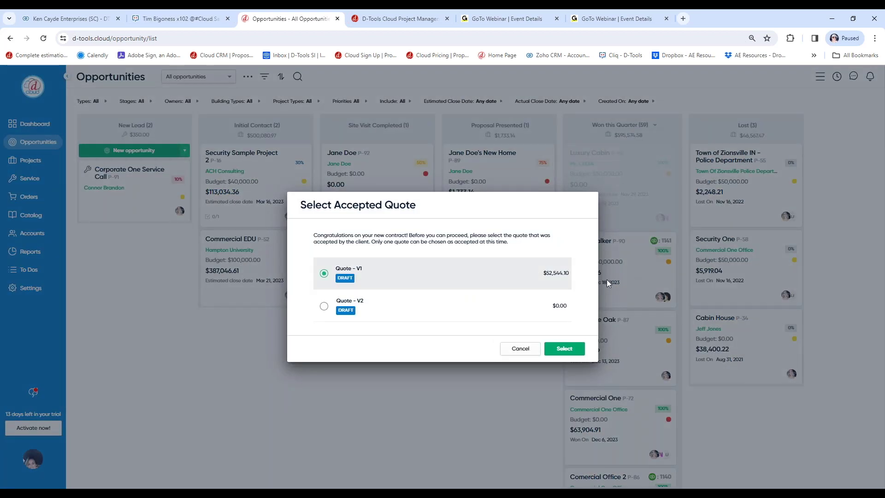
left_click(564, 348)
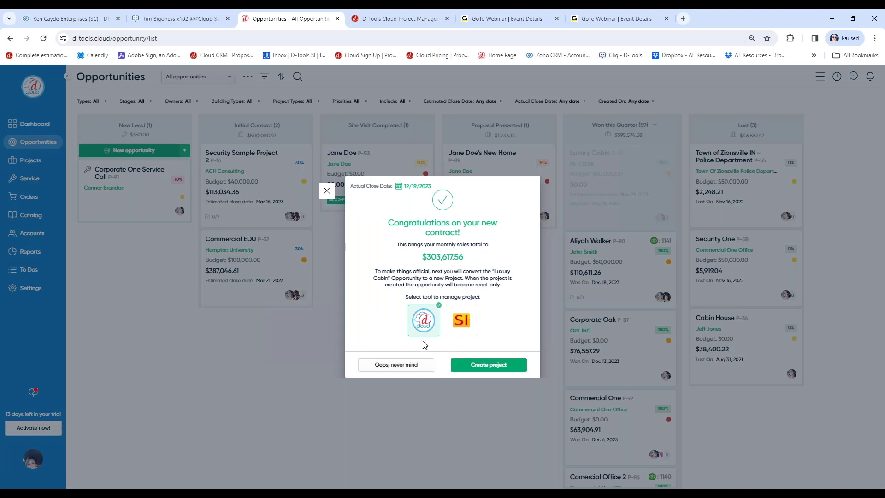
left_click(482, 366)
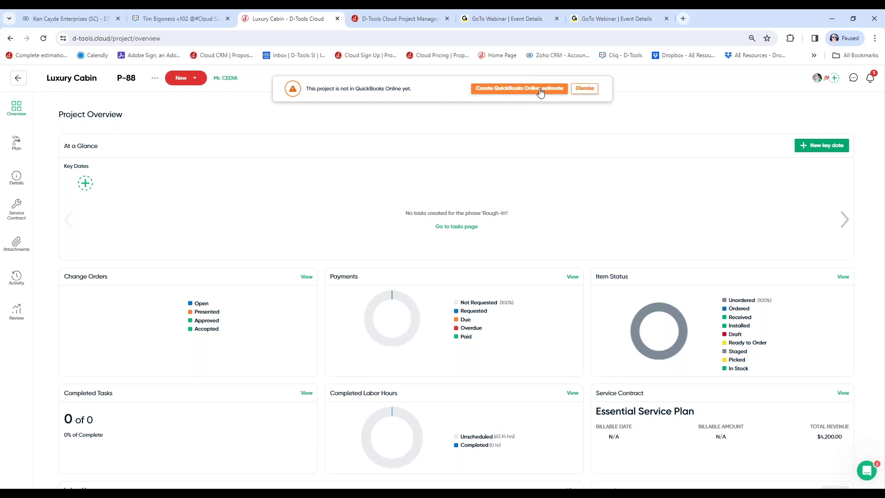
left_click(585, 88)
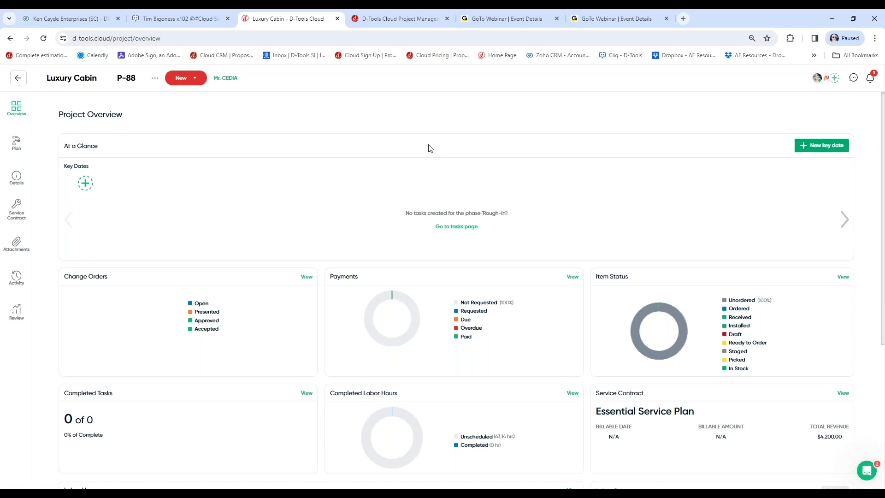
- Open the project's Item Status list with its filters shown, and look over the bulk actions and statuses for the 2GIG-AC2-PLUG item
left_click(843, 277)
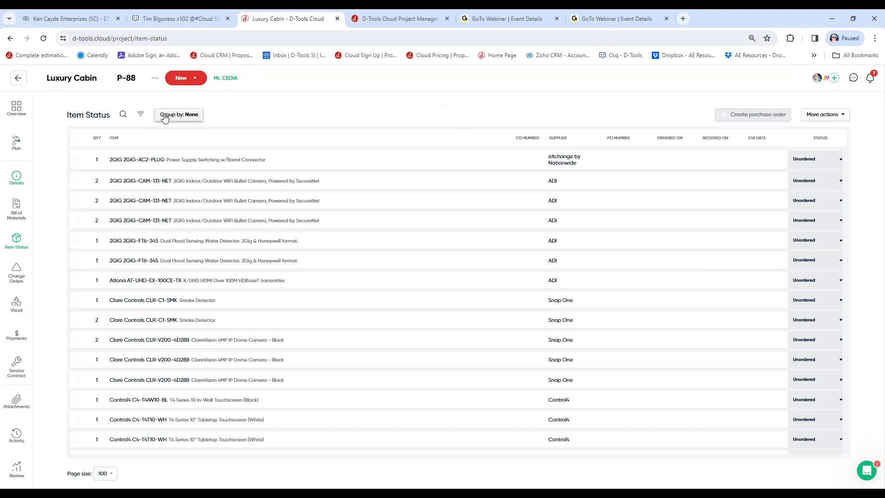
left_click(141, 114)
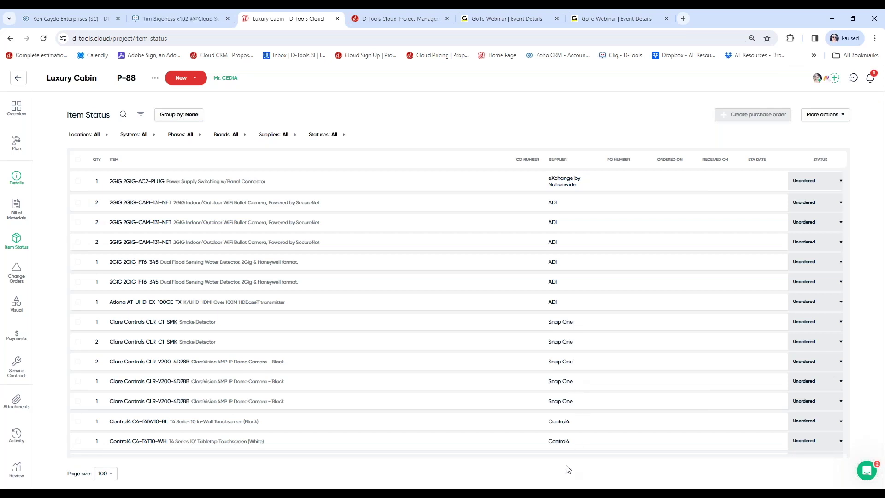
left_click(78, 181)
left_click(843, 119)
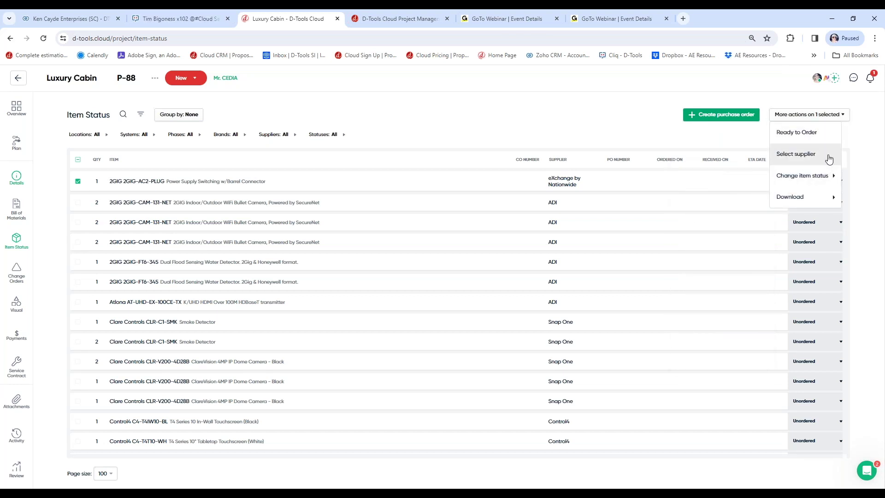
mouse_move(832, 180)
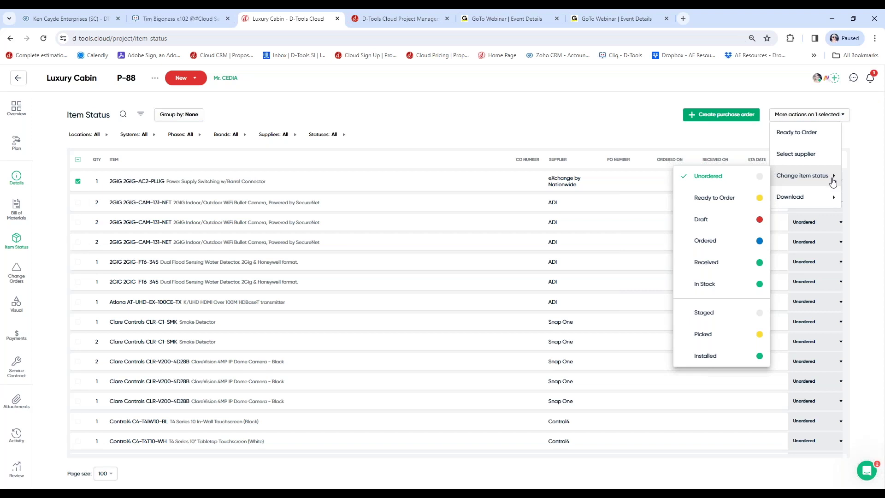
left_click(636, 115)
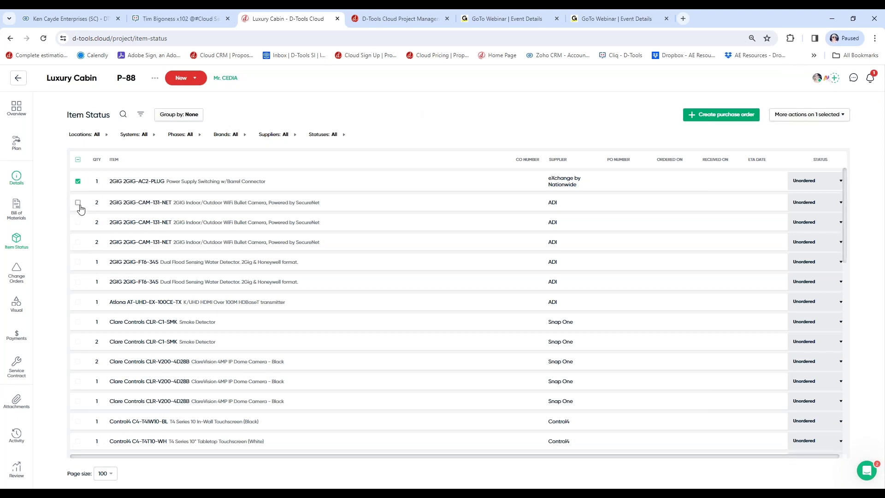
- Filter the items to the Rough-In phase, create a purchase order for all of them, and leave it saved as a draft
left_click(179, 134)
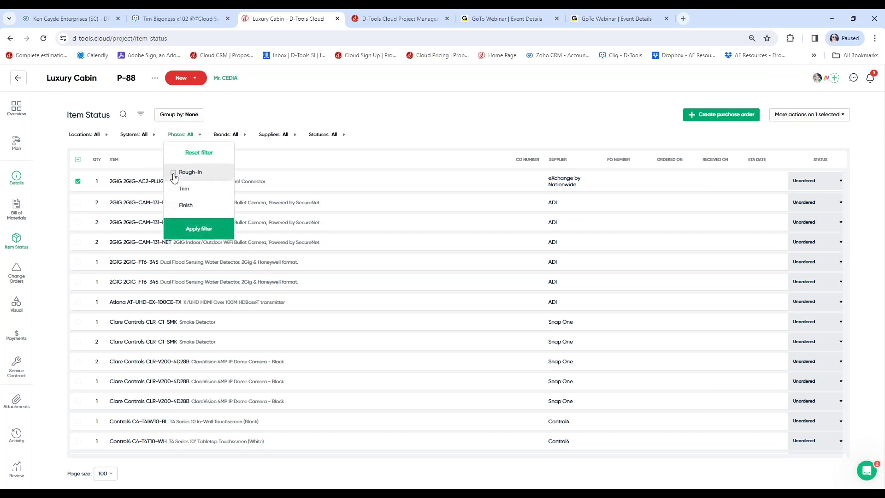
left_click(174, 173)
left_click(189, 229)
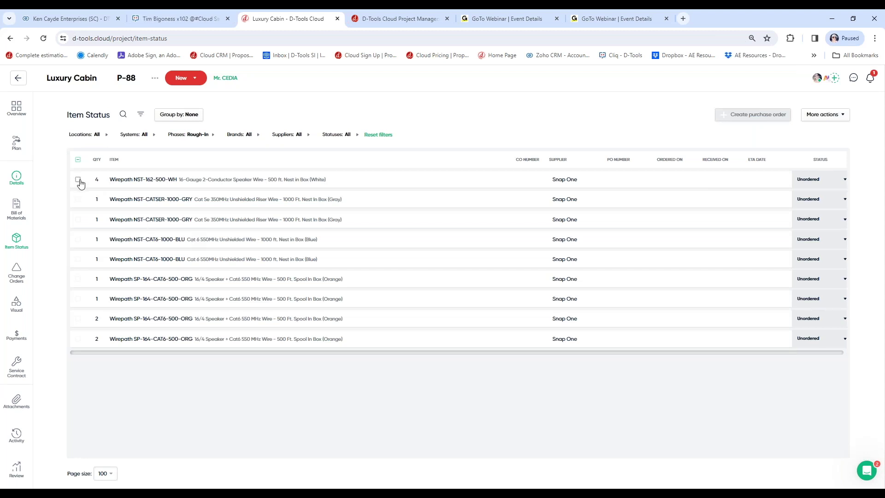
left_click(78, 160)
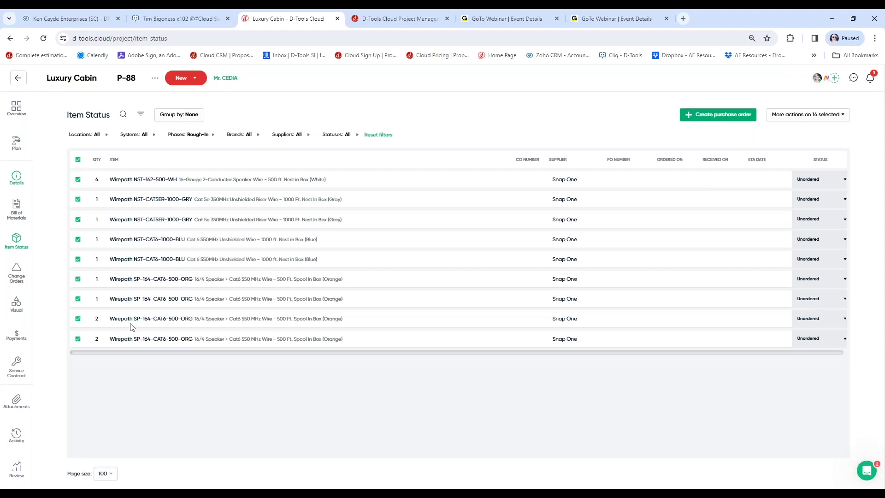
left_click(690, 115)
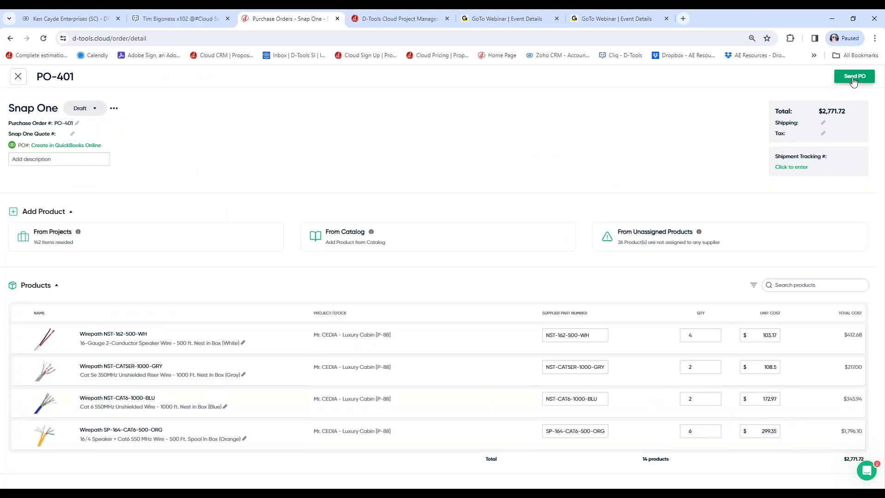
left_click(18, 77)
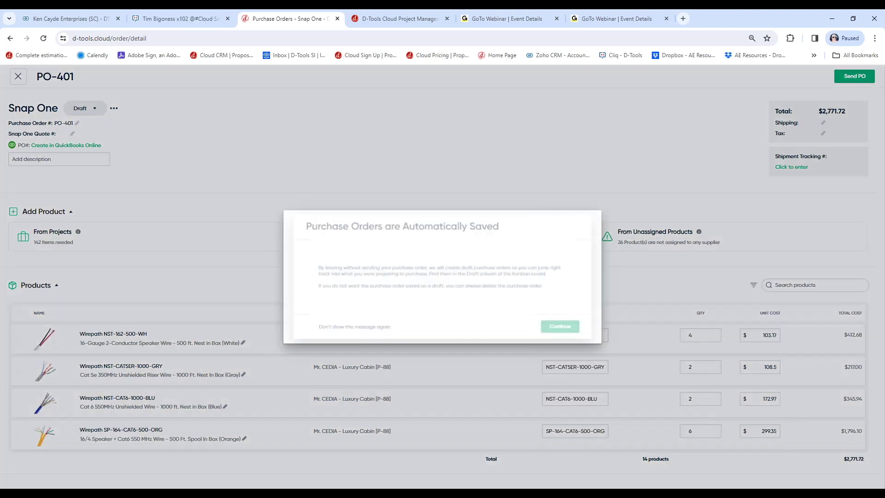
left_click(559, 366)
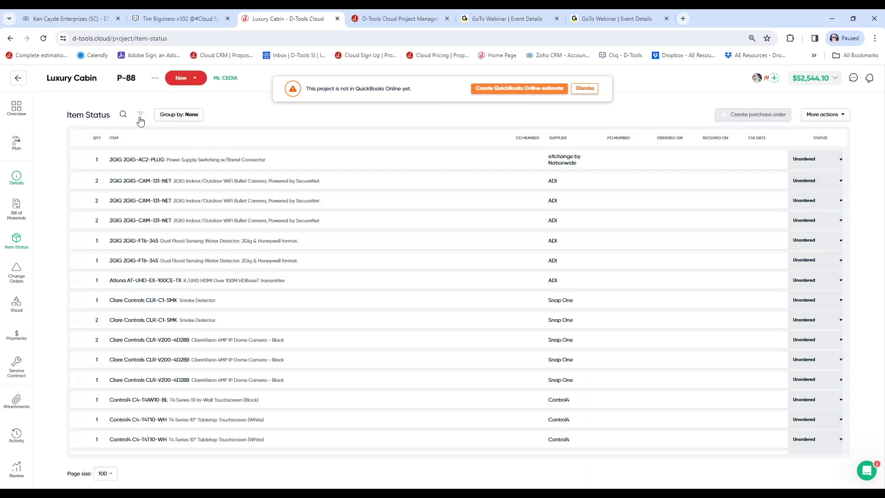
- Filter the item list to the Rough-In phase again, change all listed items to Received, and dismiss the QuickBooks Online notice
left_click(140, 115)
left_click(190, 134)
left_click(173, 172)
left_click(188, 228)
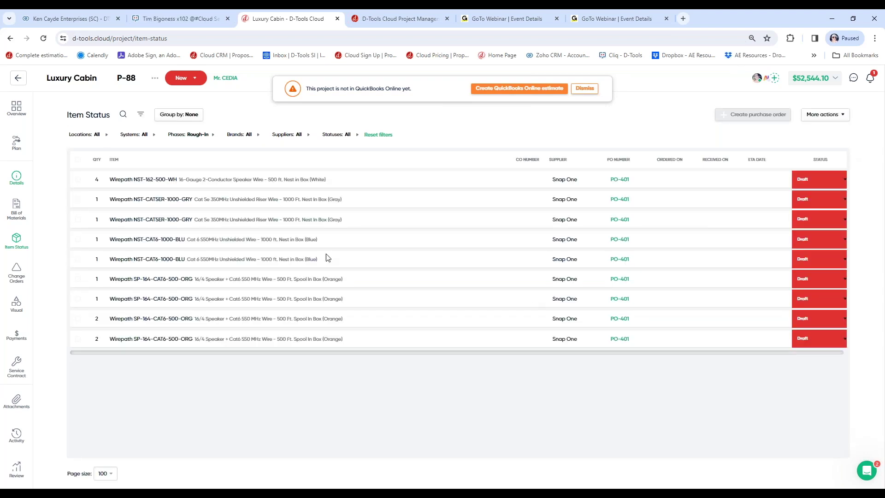
left_click(77, 160)
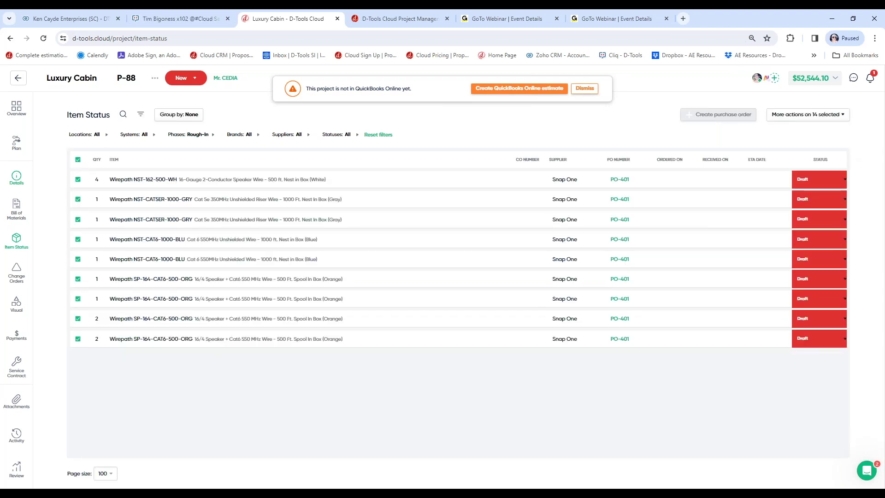
left_click(843, 117)
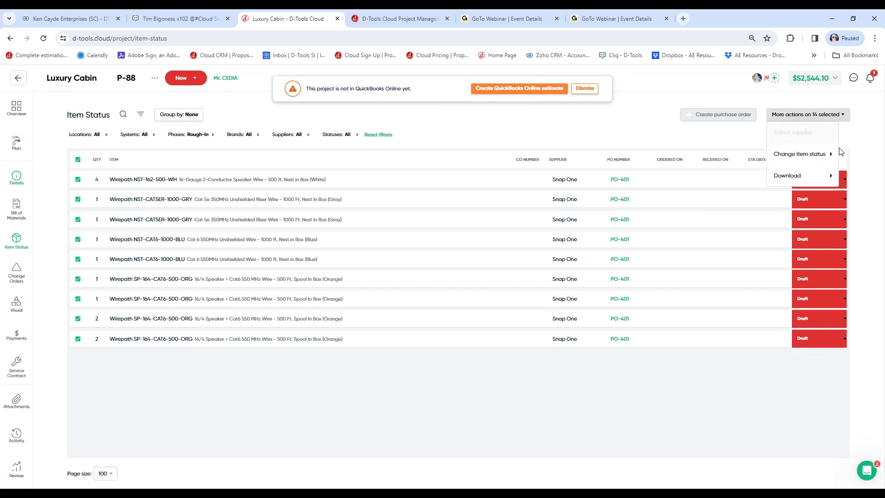
mouse_move(835, 154)
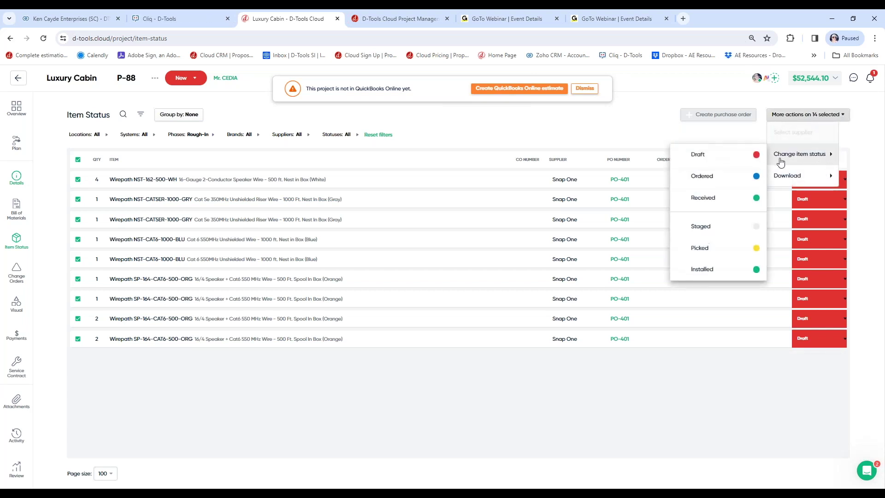
left_click(708, 202)
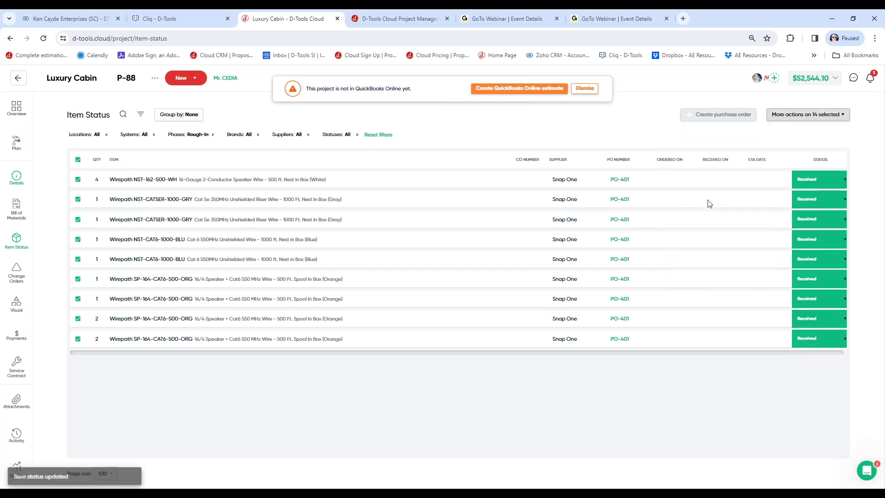
left_click(584, 88)
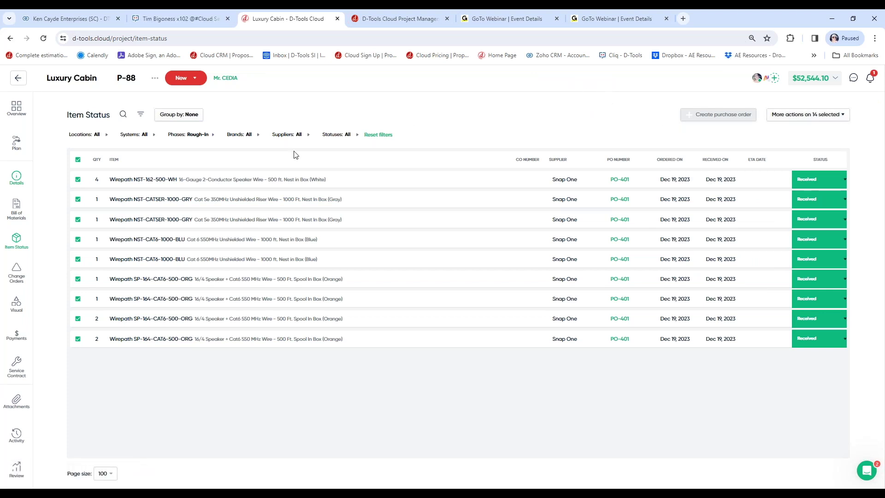
- From the project's payments, look over a new payment request for the Initial Deposit and close it without creating it
left_click(17, 109)
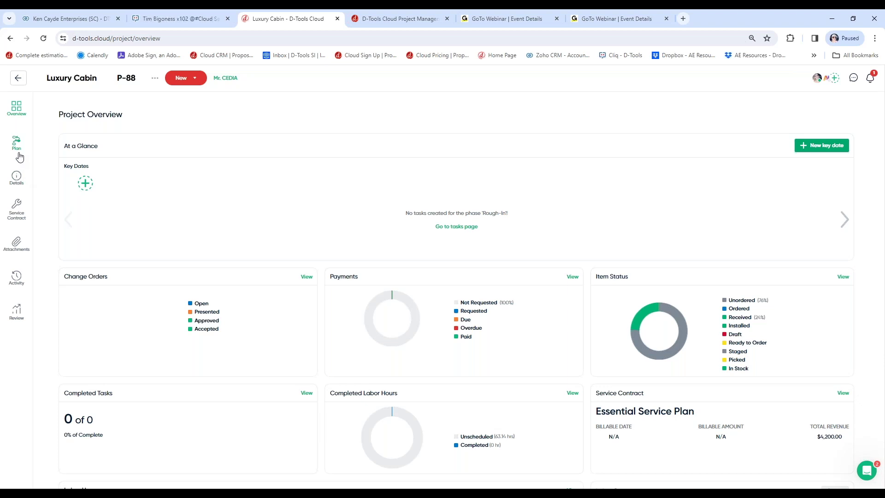
left_click(572, 277)
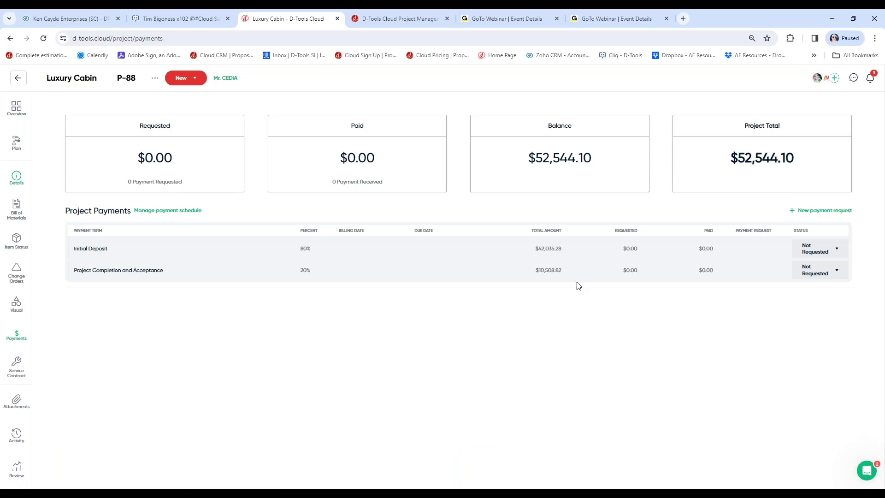
left_click(836, 249)
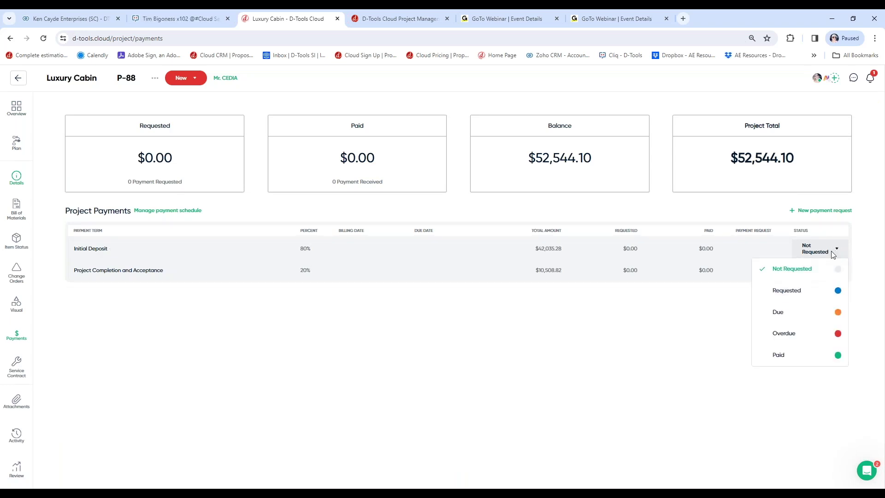
left_click(810, 291)
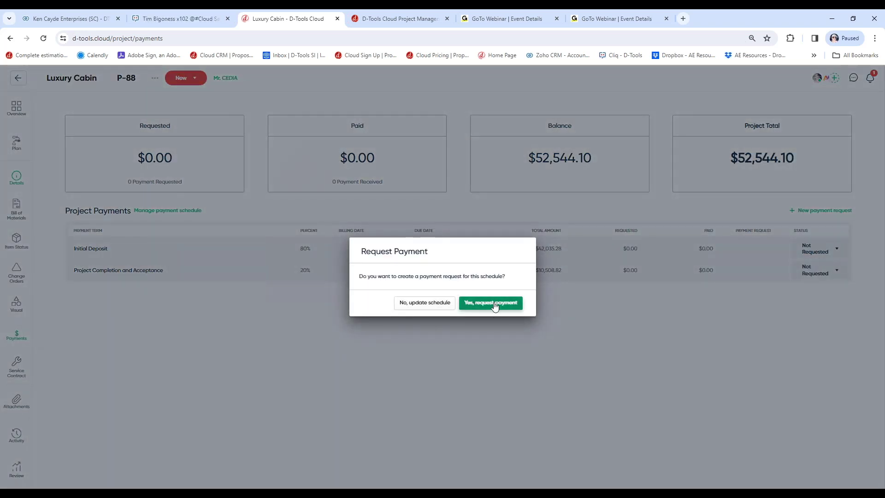
left_click(492, 302)
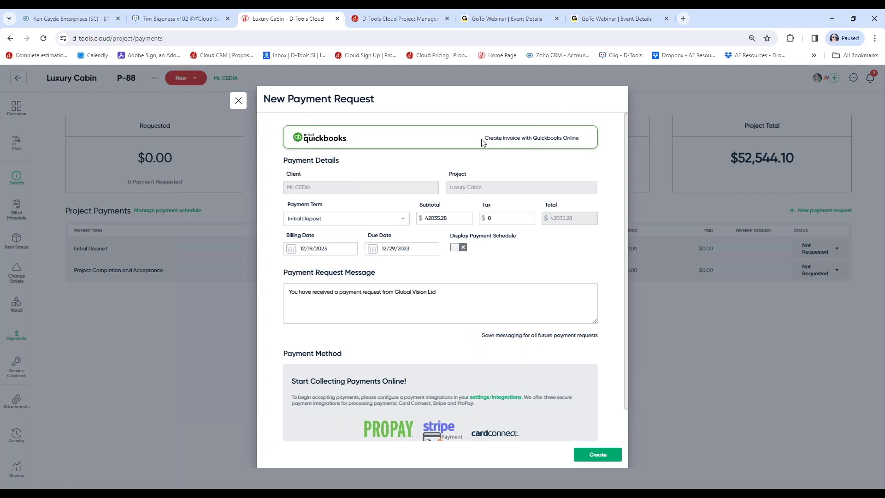
scroll(509, 266, "down", 2)
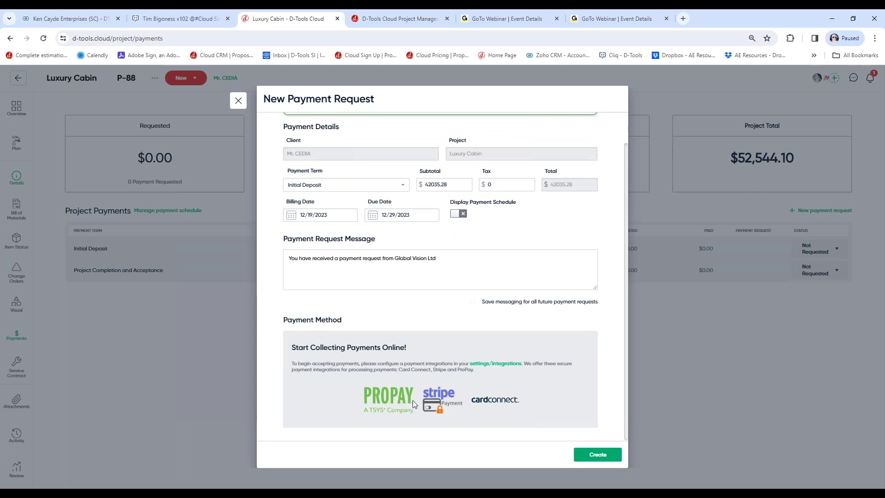
left_click(238, 101)
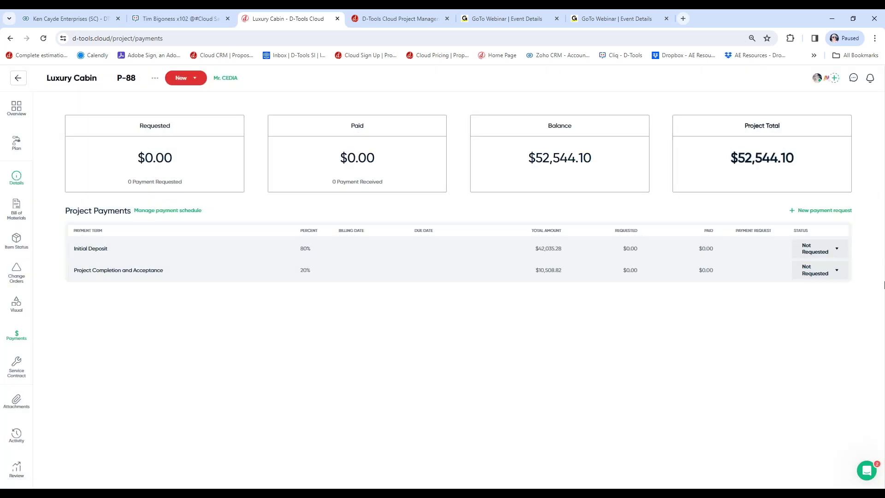
- From the project overview, go to the project's task plan and apply the Residential Task Template
left_click(18, 113)
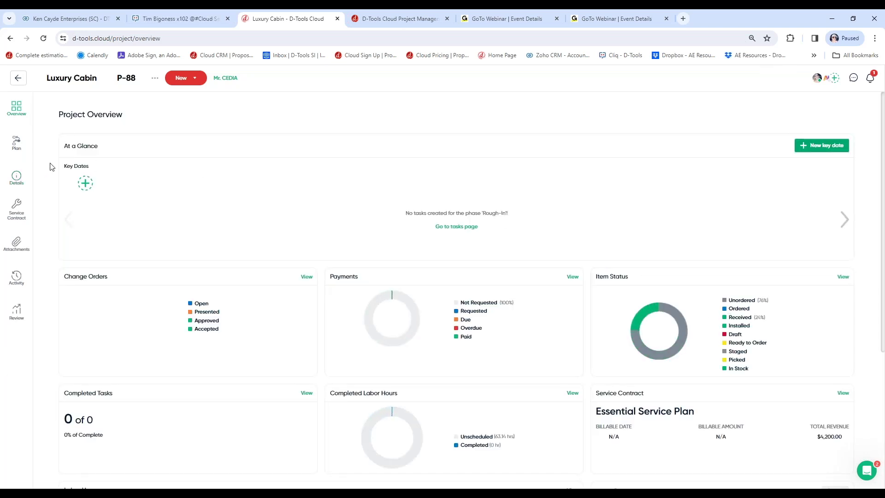
left_click(17, 144)
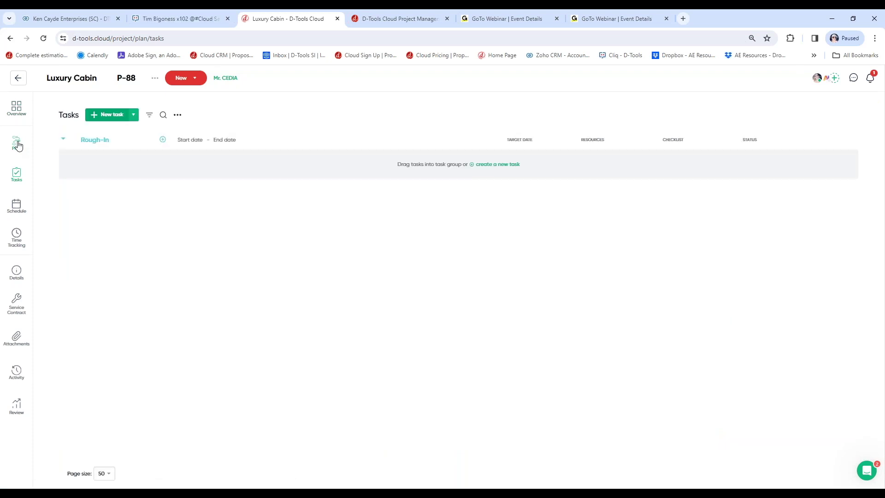
left_click(178, 115)
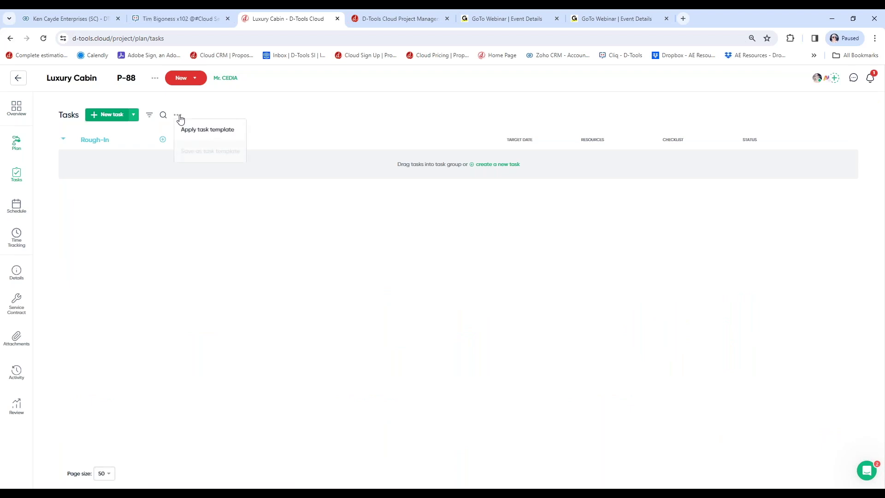
left_click(196, 133)
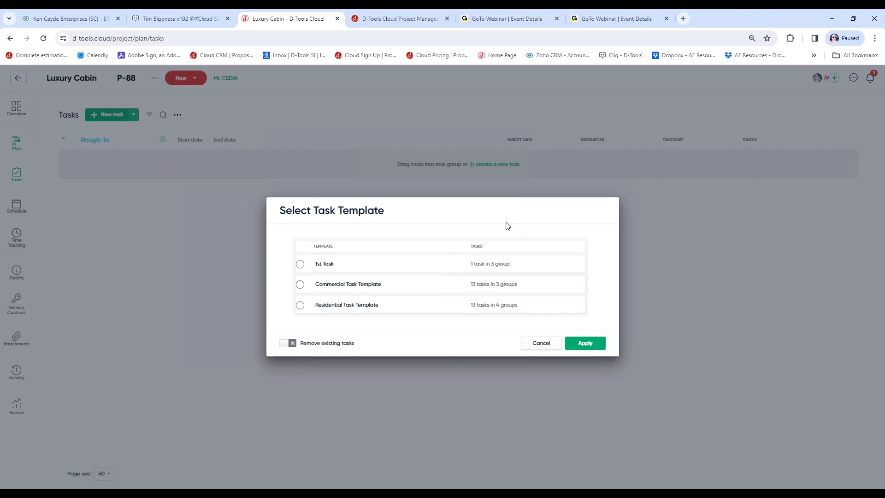
left_click(300, 304)
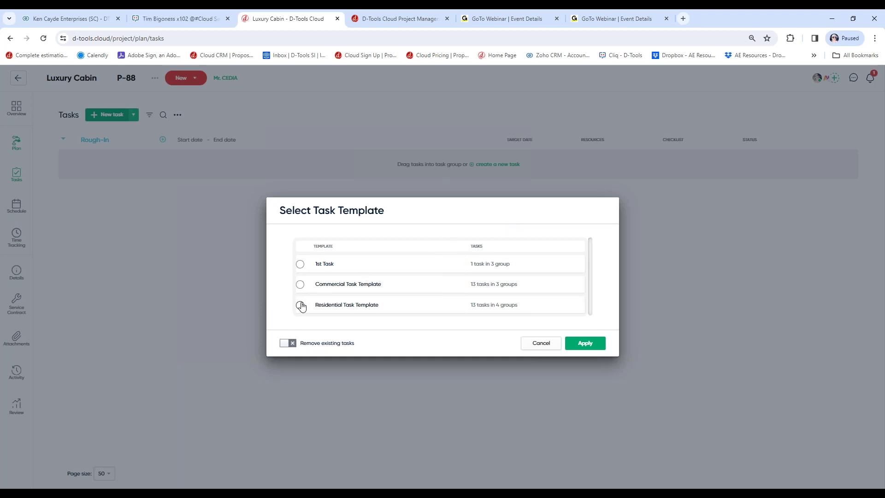
left_click(586, 344)
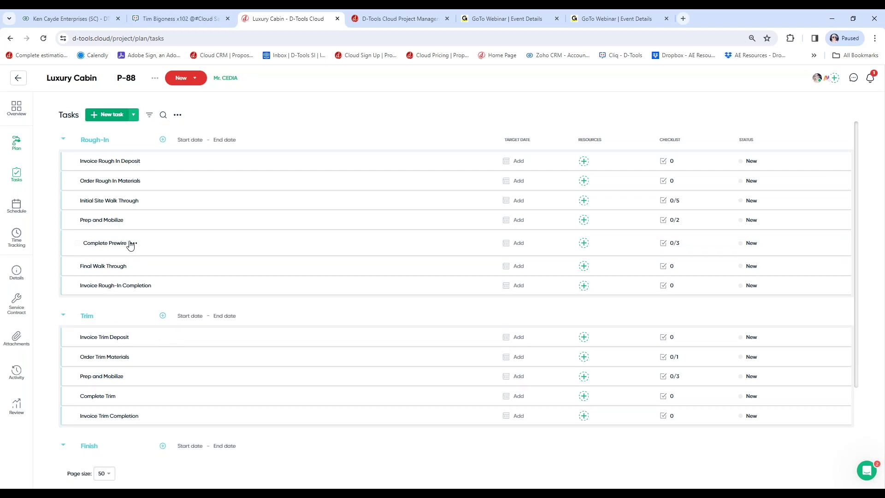
- Give the Rough-In task Complete Prewire a target date of Dec 19, 2023 and assign a team member to it
left_click(507, 247)
left_click(536, 349)
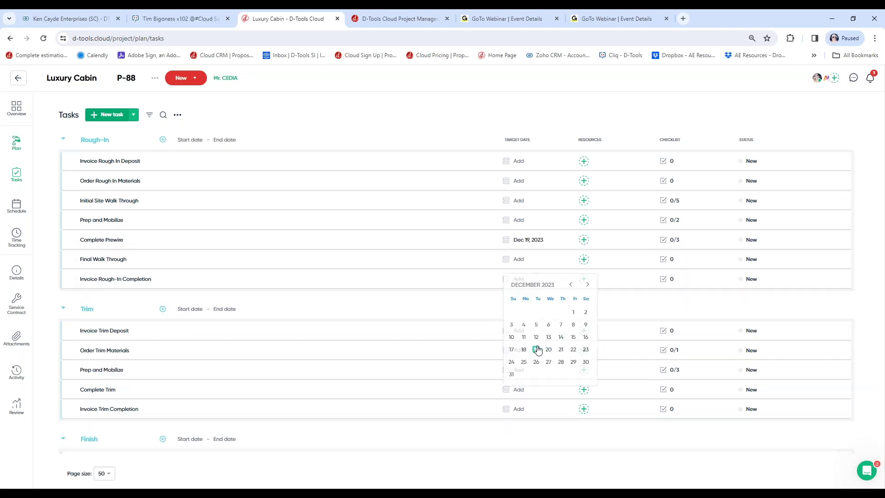
left_click(584, 240)
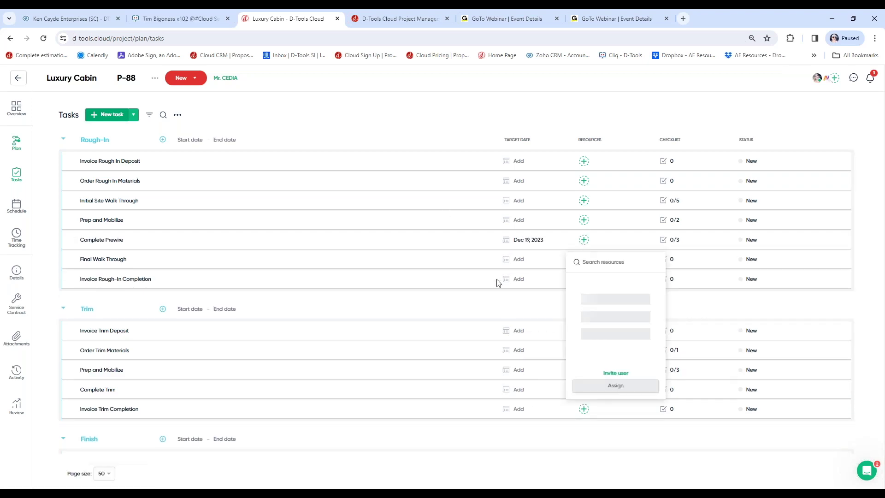
left_click(617, 348)
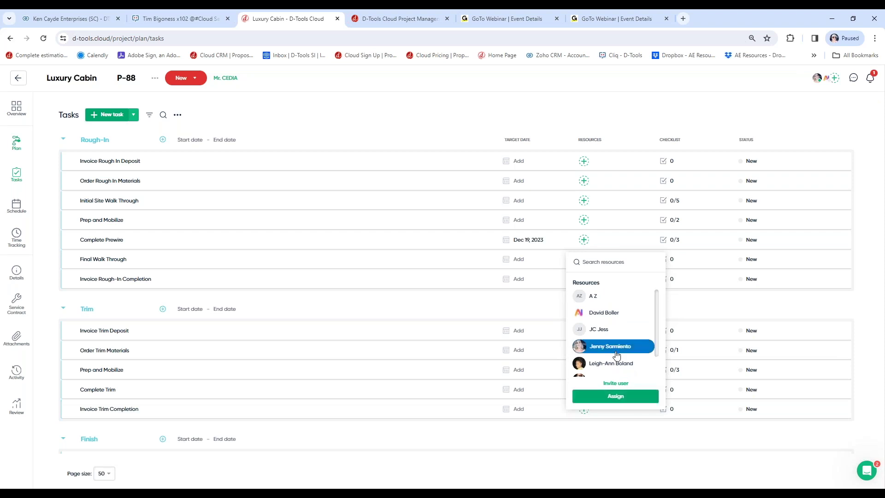
left_click(618, 397)
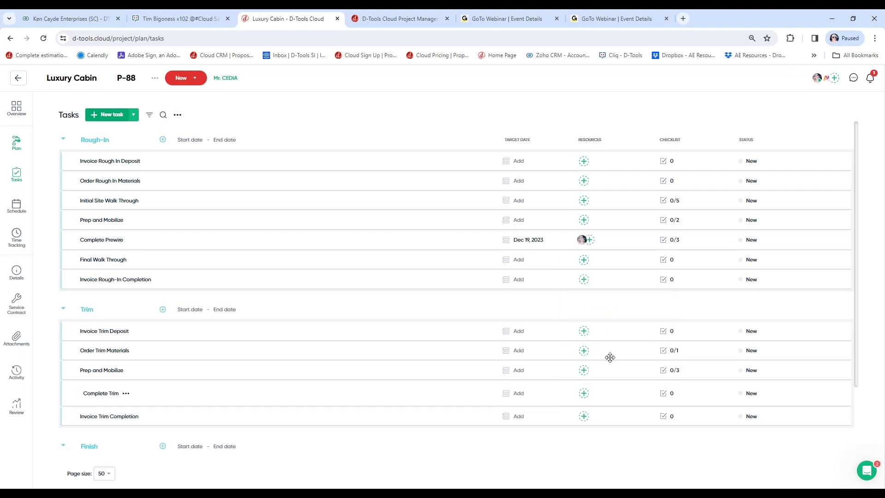
- Add the first three Rough-In phase items, Wirepath NST-162-500-WH and two SP-164-CAT6-500-ORG entries, to the Complete Prewire task
left_click(134, 247)
left_click(144, 256)
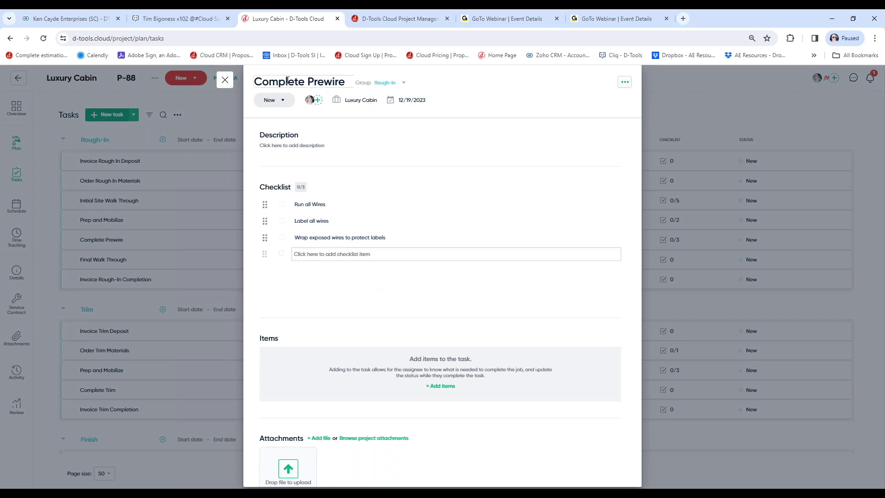
left_click(451, 386)
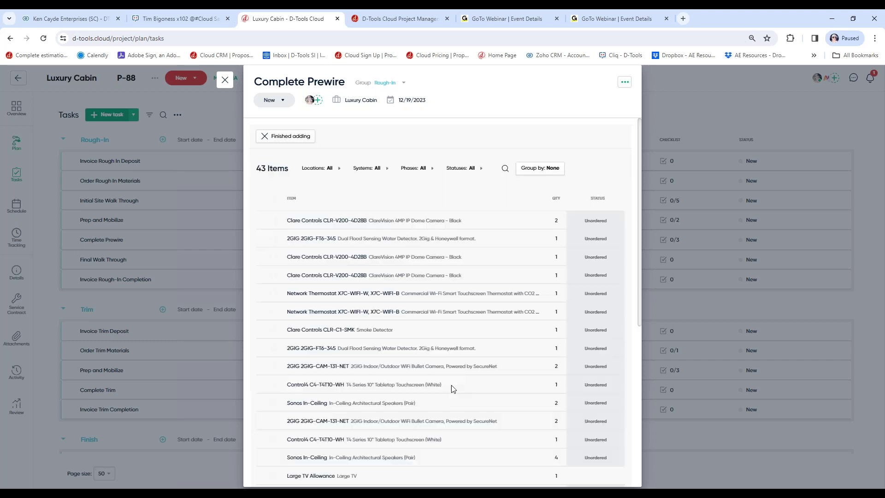
left_click(414, 167)
left_click(406, 205)
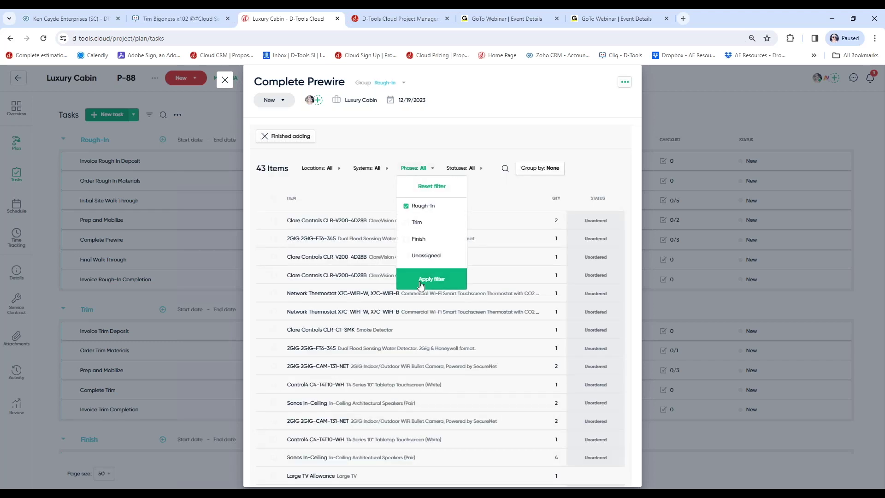
left_click(421, 283)
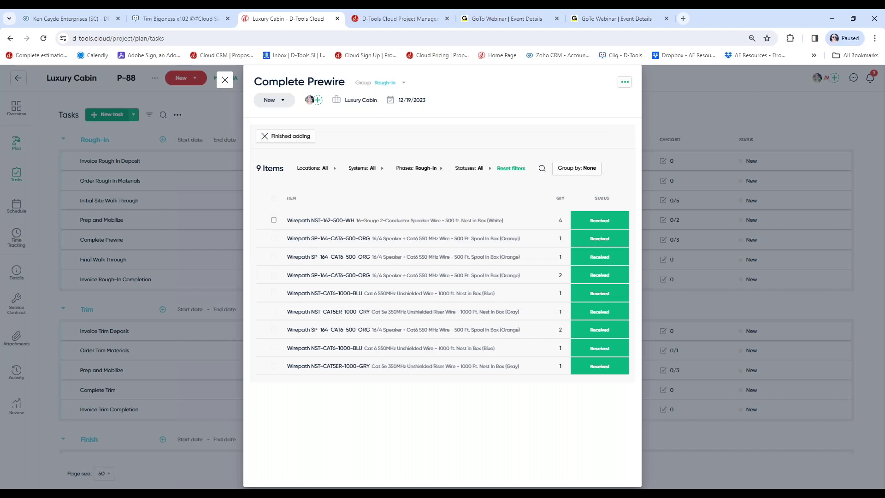
left_click(273, 221)
left_click(274, 239)
left_click(274, 258)
left_click(613, 136)
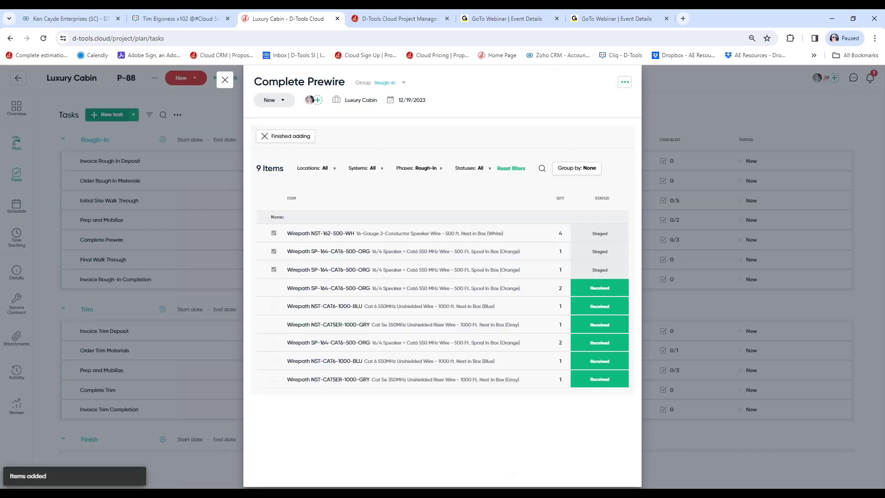
left_click(291, 137)
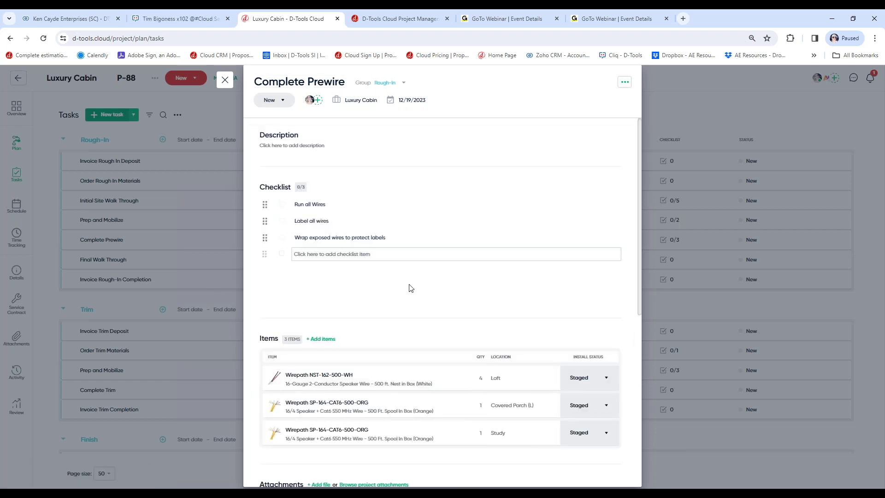
- Attach the project drawing Plan View 5 to the Complete Prewire task and close the task
scroll(411, 289, "down", 5)
left_click(326, 341)
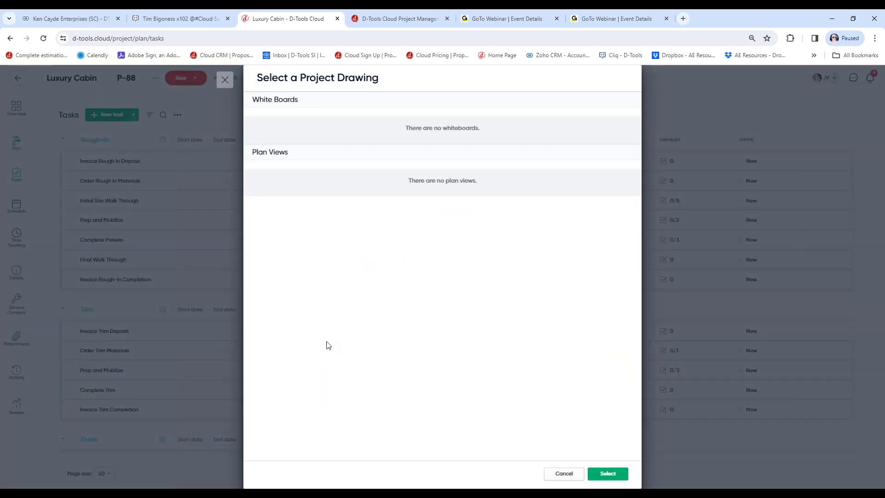
left_click(293, 222)
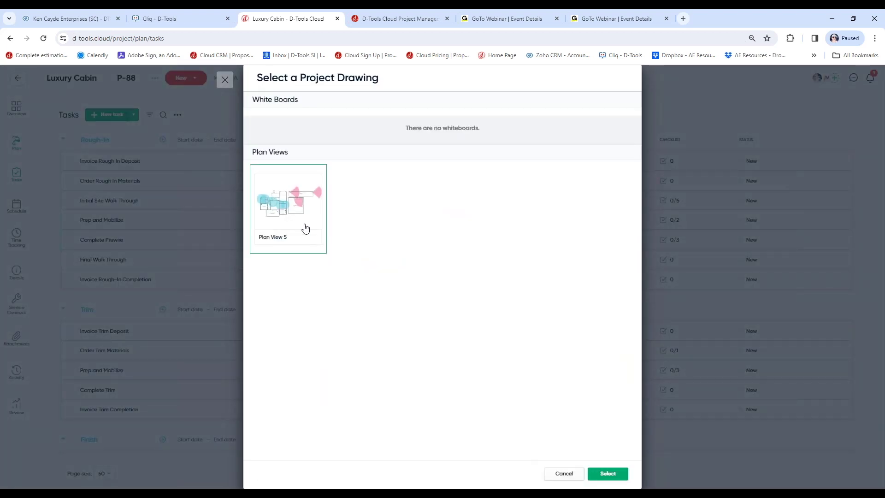
left_click(607, 474)
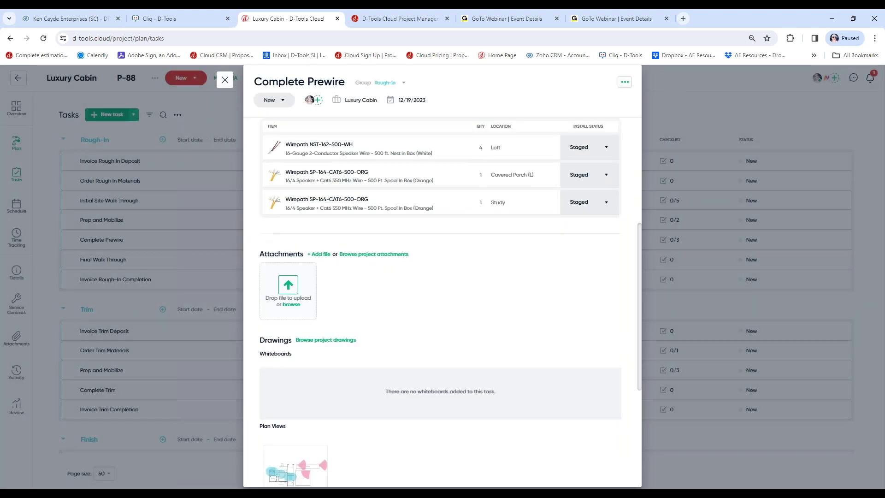
scroll(466, 388, "down", 2)
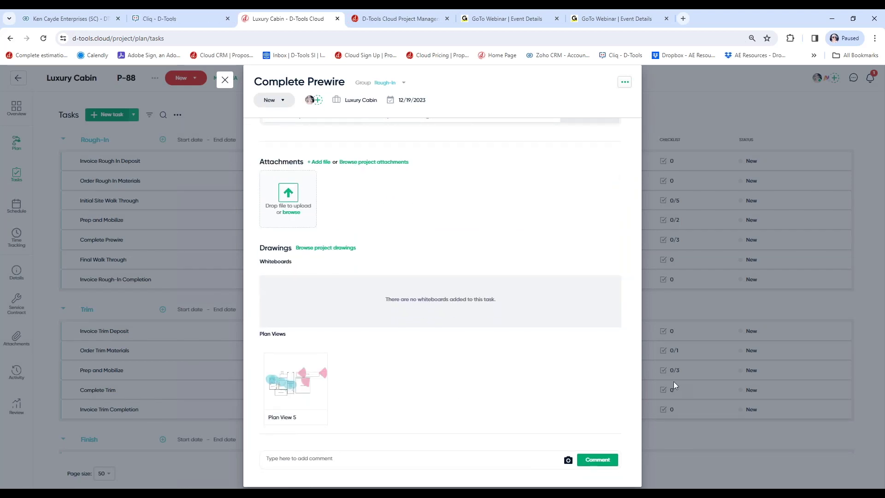
mouse_move(306, 390)
left_click(225, 80)
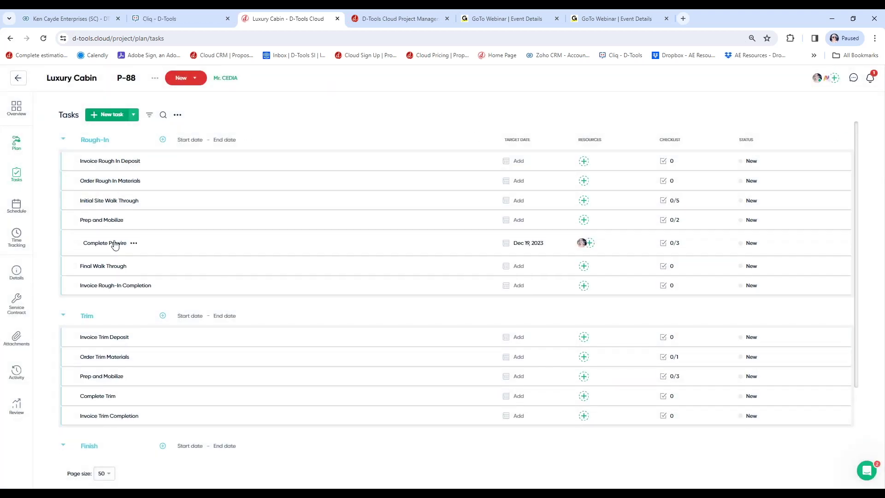
- Start a new event on December 19 in the project schedule and assign a team member as its resource
left_click(16, 205)
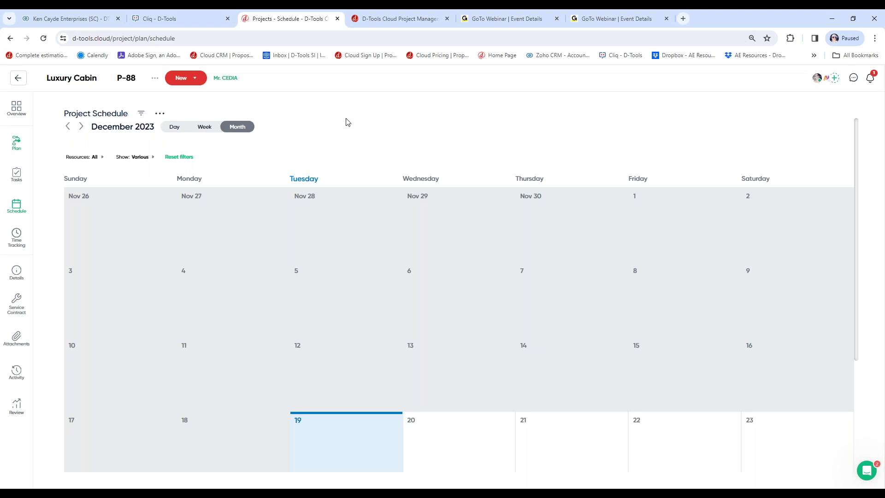
scroll(376, 147, "down", 1)
left_click(351, 398)
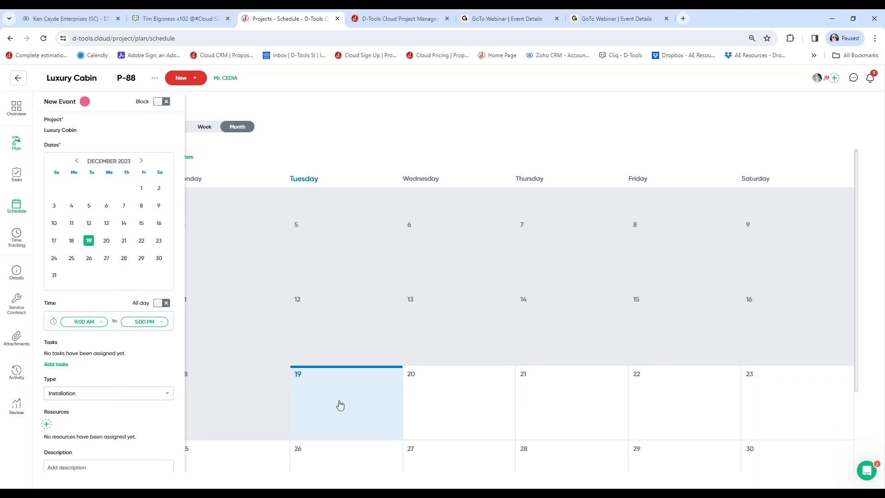
left_click(47, 425)
left_click(74, 190)
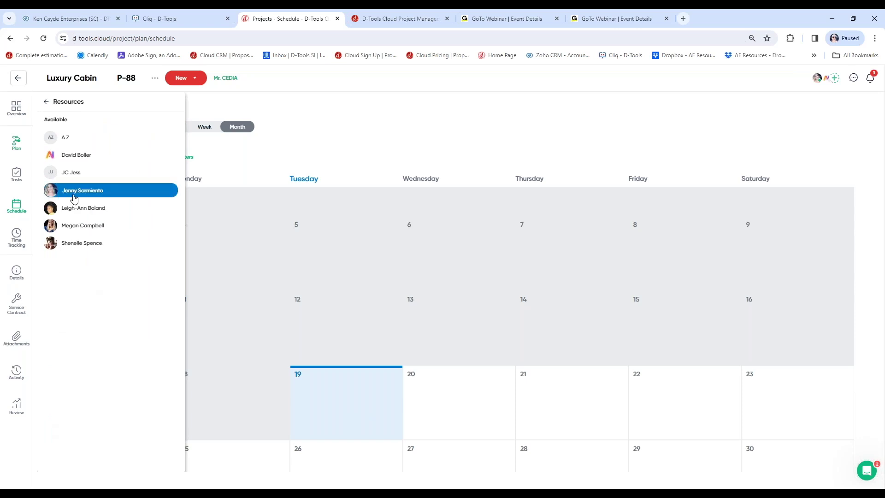
left_click(47, 101)
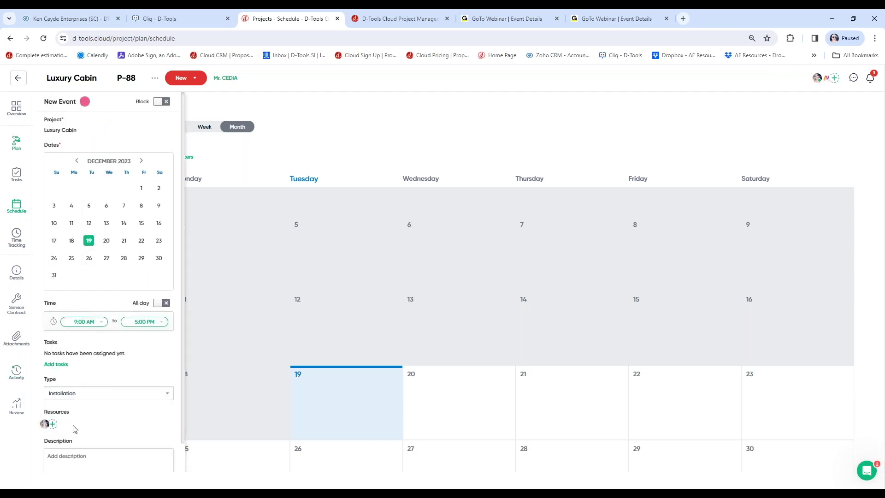
- Add the Complete Prewire task to the new event and create the event
left_click(62, 364)
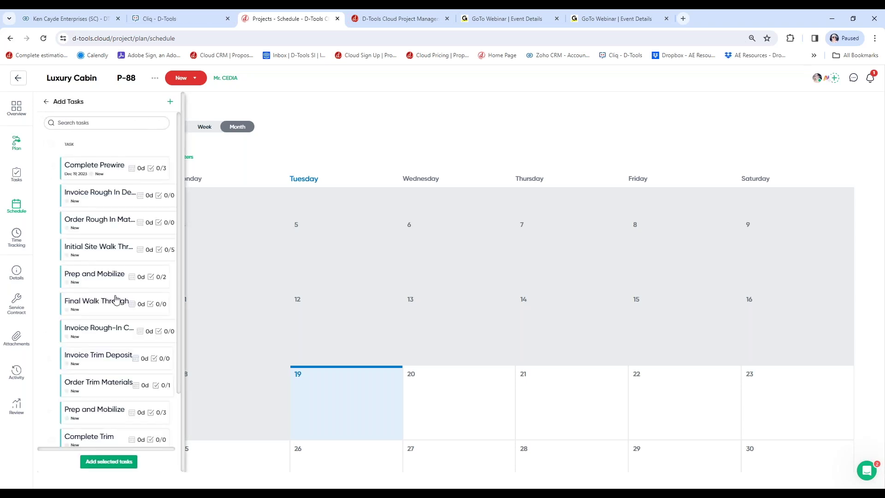
left_click(51, 167)
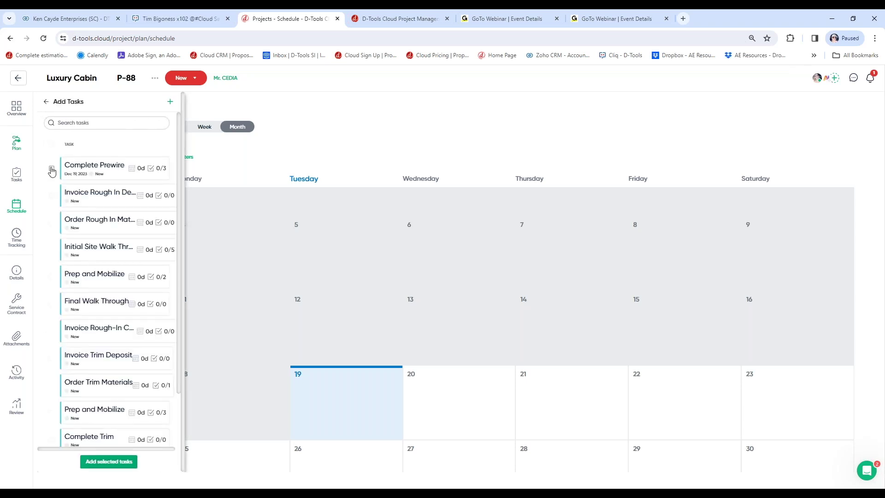
left_click(107, 462)
scroll(123, 408, "down", 1)
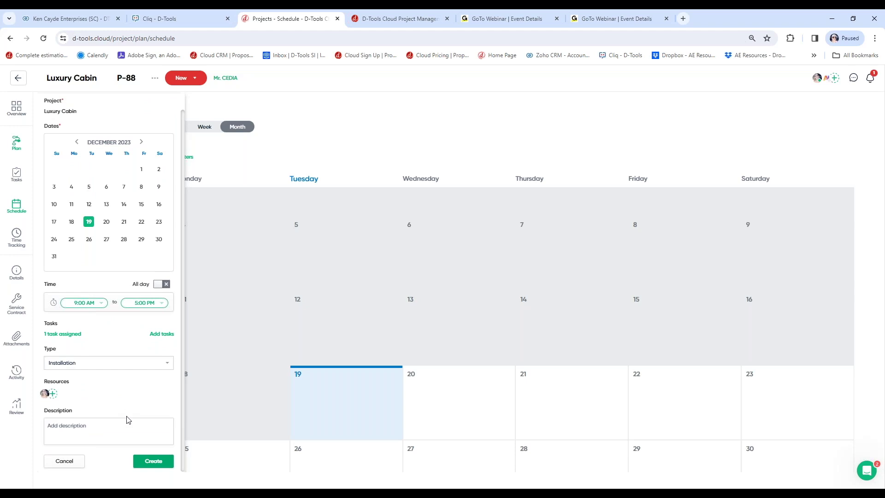
left_click(152, 461)
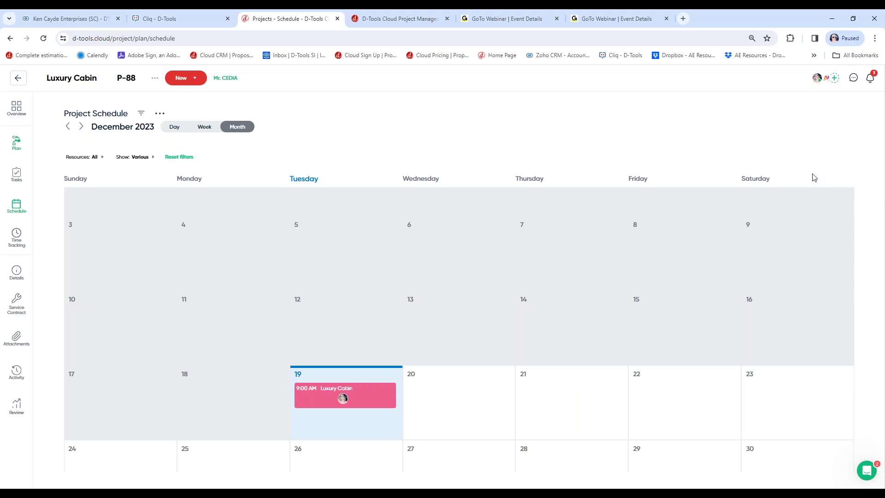
- Check the notifications, return to the projects list, and switch to the field user view
left_click(872, 78)
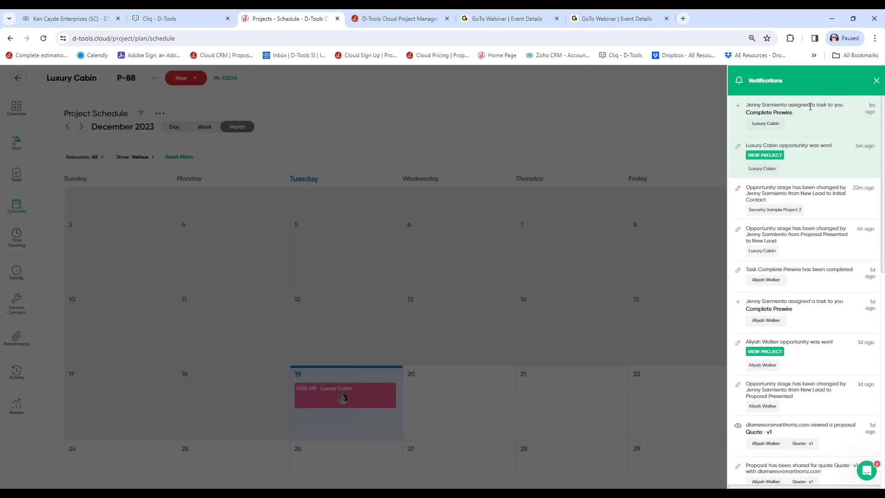
left_click(877, 82)
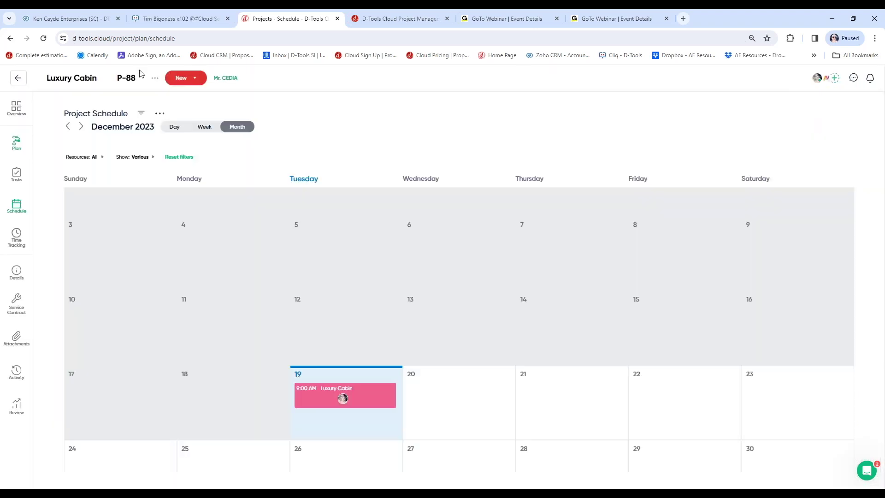
left_click(17, 82)
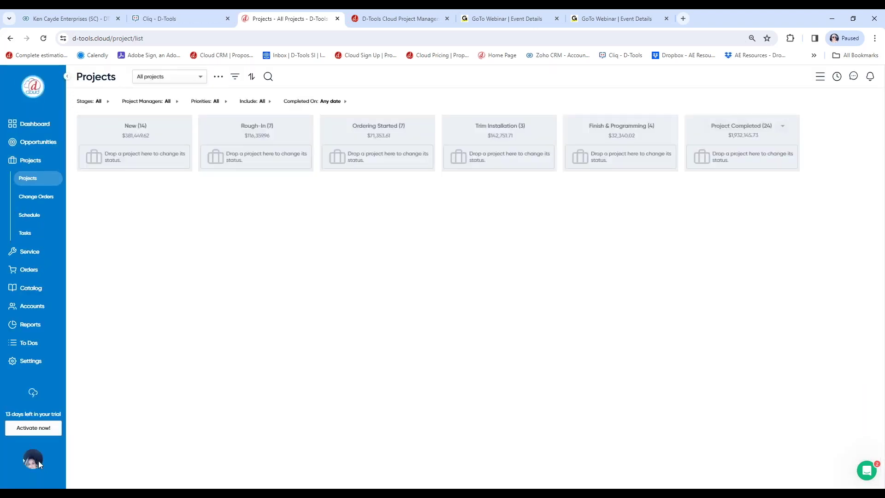
left_click(37, 460)
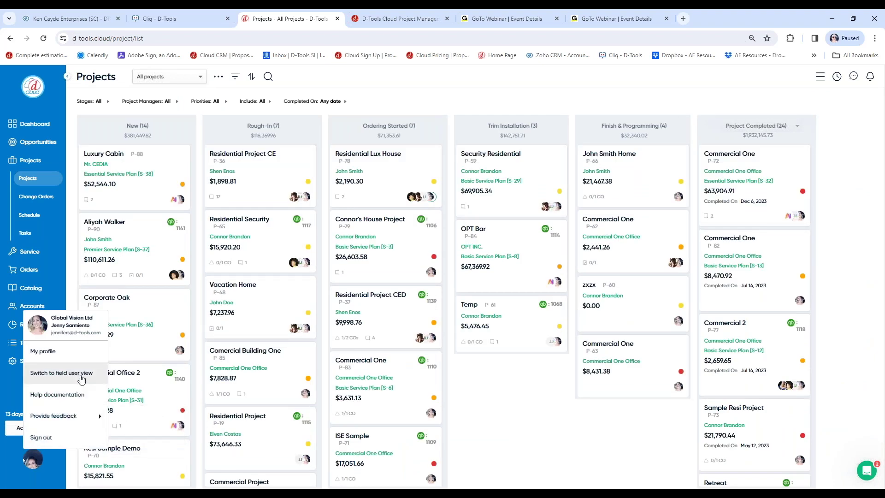
left_click(82, 379)
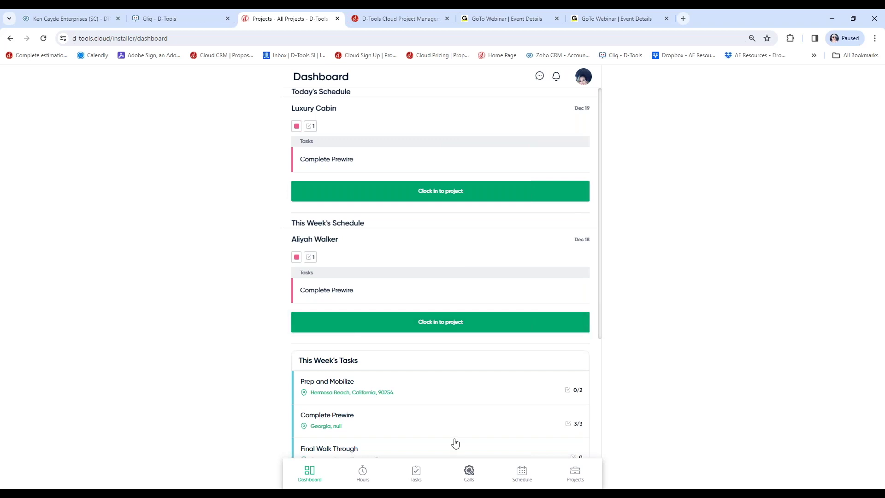
- Clock in to the Luxury Cabin project from today's schedule with the labor type Prewire
left_click(446, 192)
left_click(497, 454)
left_click(488, 378)
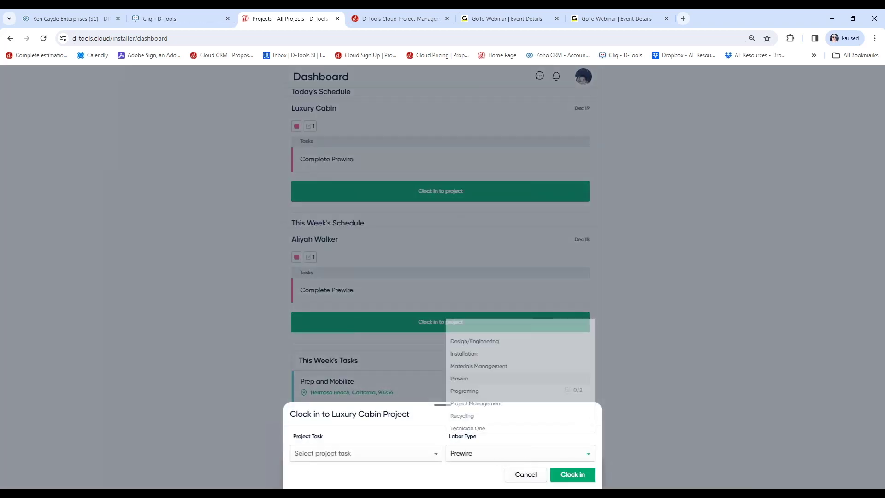
left_click(573, 475)
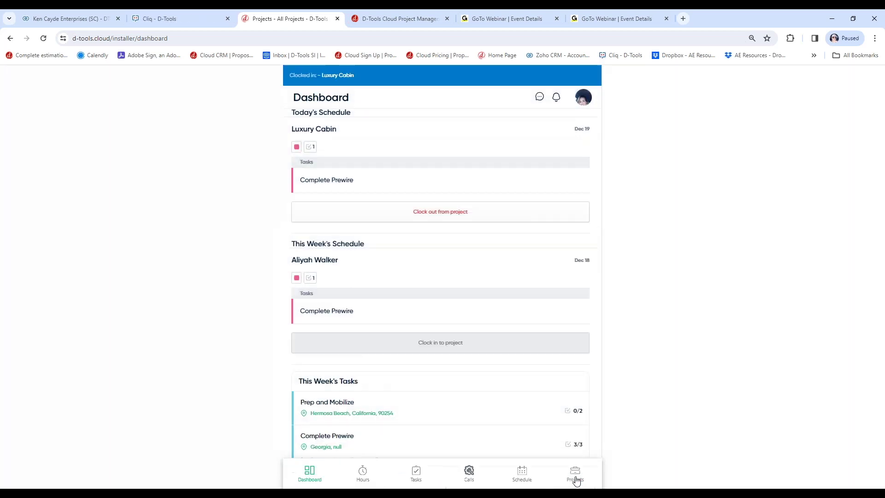
- Open the Luxury Cabin project's Complete Prewire task and check off all three checklist items for running, labeling and wrapping the wires
left_click(336, 184)
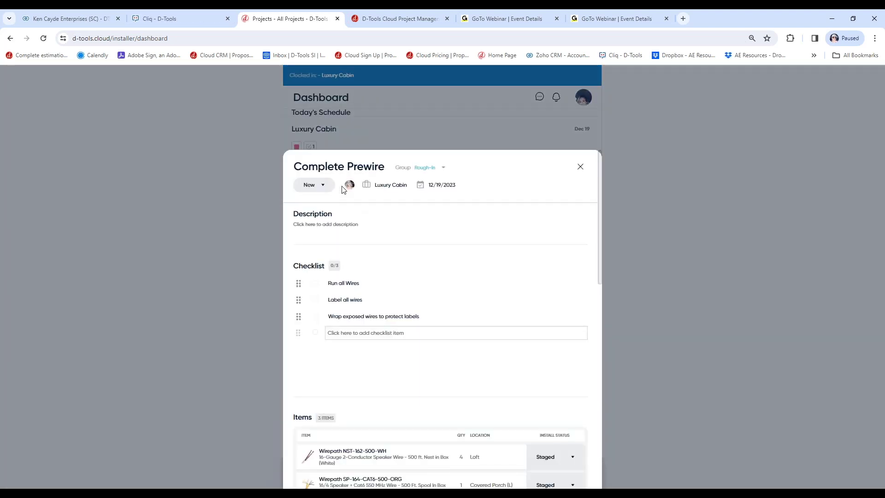
left_click(316, 285)
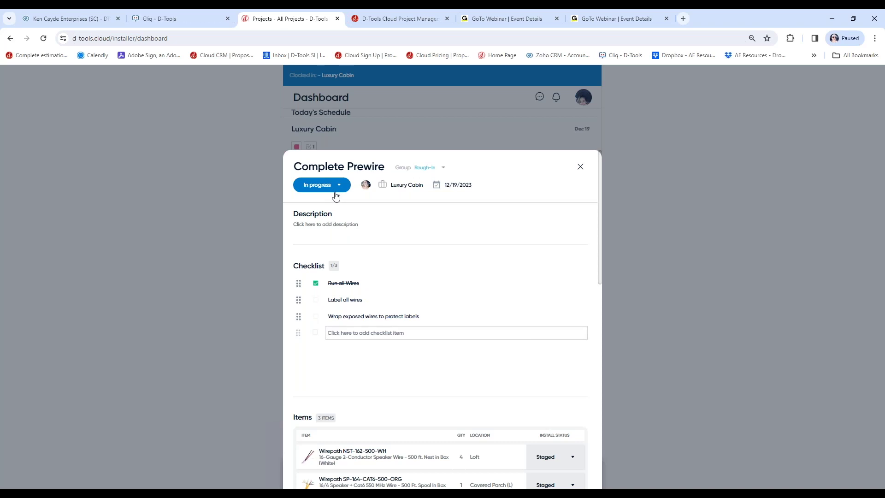
left_click(315, 300)
left_click(315, 316)
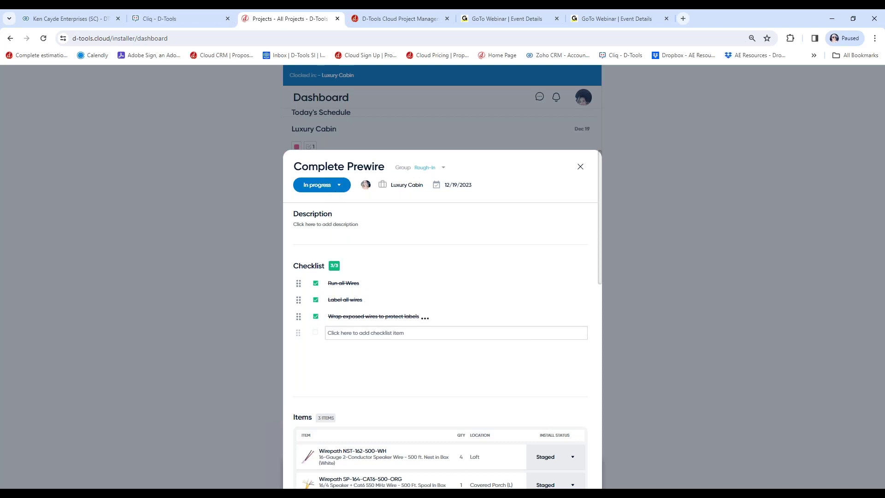
- Set the install status of all three Wirepath items in the Complete Prewire task to Installed
scroll(385, 350, "down", 3)
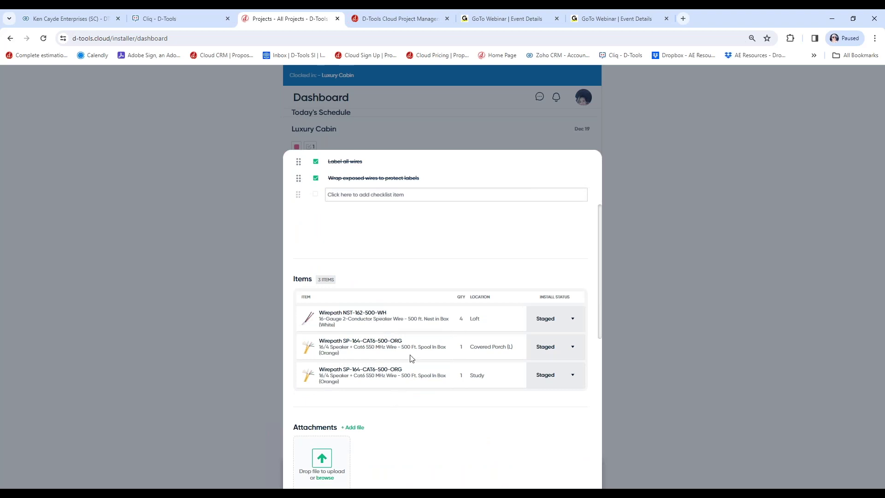
left_click(560, 320)
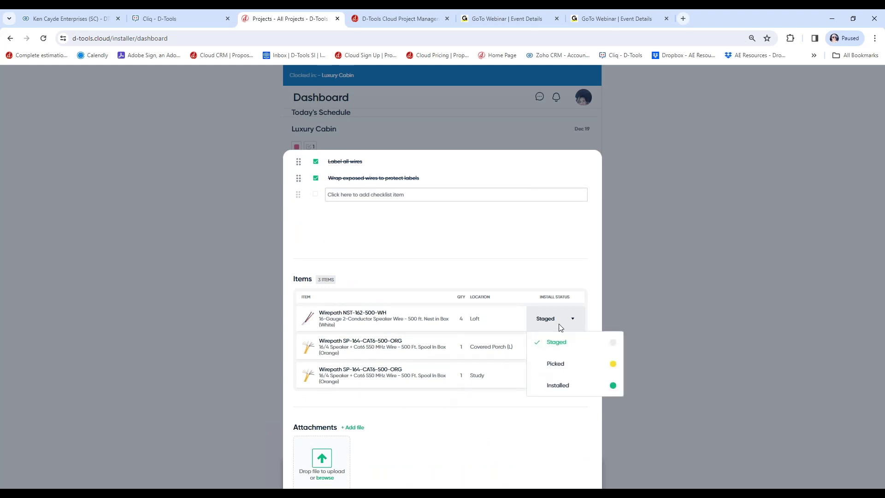
left_click(593, 392)
left_click(567, 349)
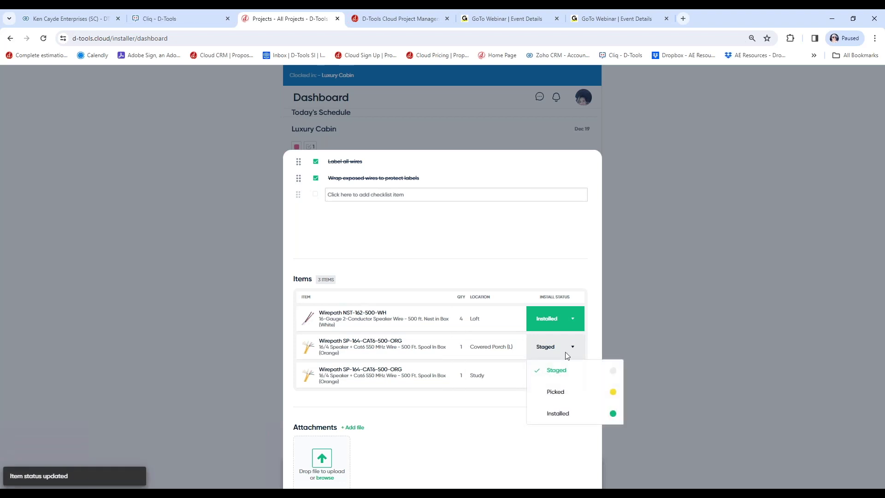
left_click(573, 415)
left_click(563, 381)
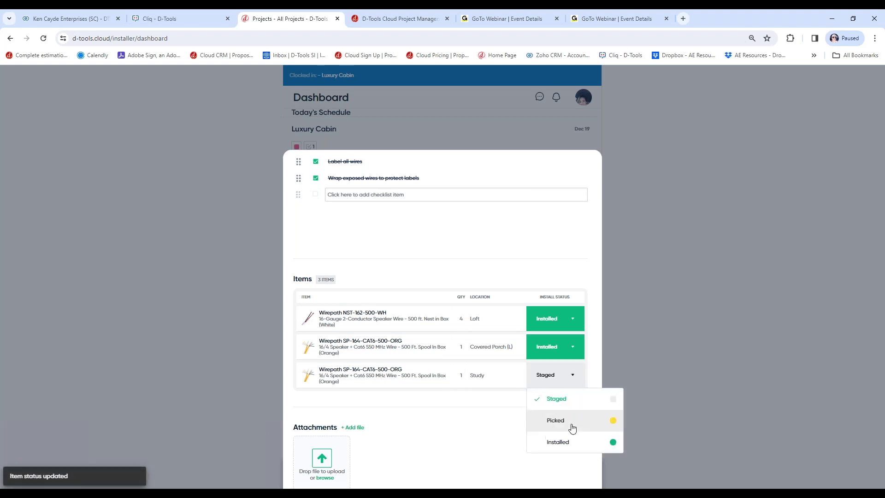
left_click(568, 442)
- Review the task's attachments, drawings and comments, then set the Complete Prewire task's status to Completed and close it
scroll(476, 408, "down", 3)
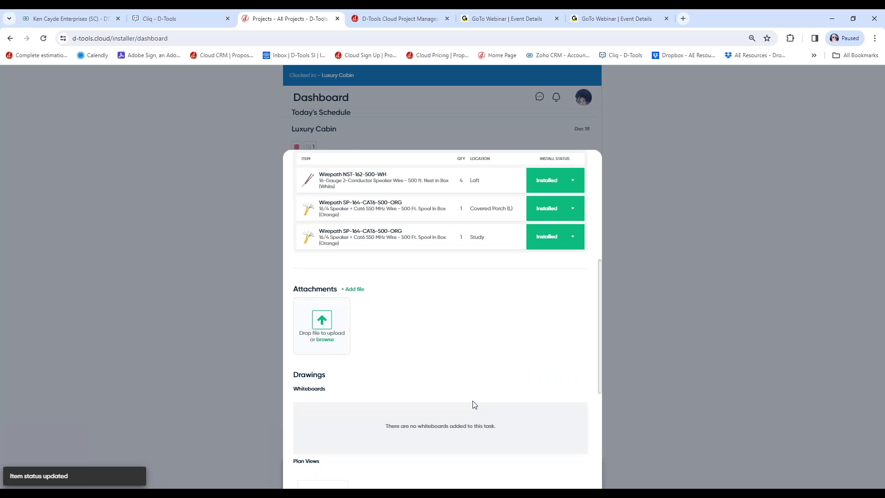
scroll(475, 405, "down", 1)
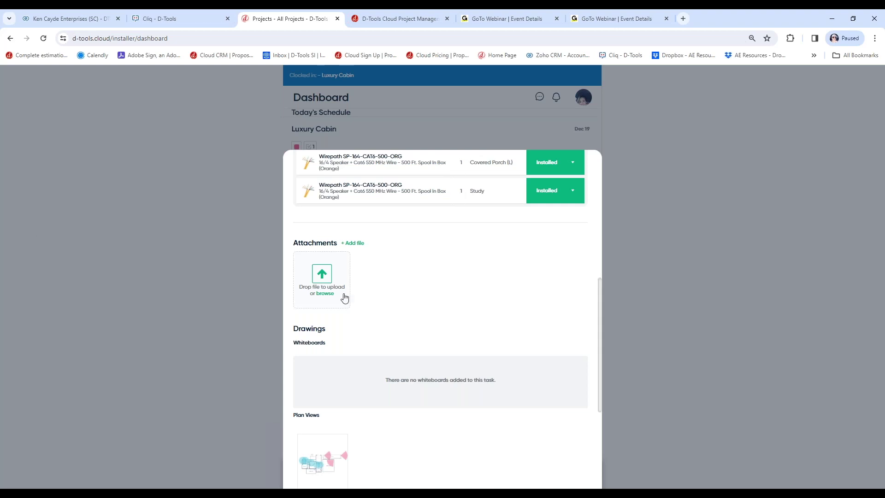
scroll(334, 306, "down", 2)
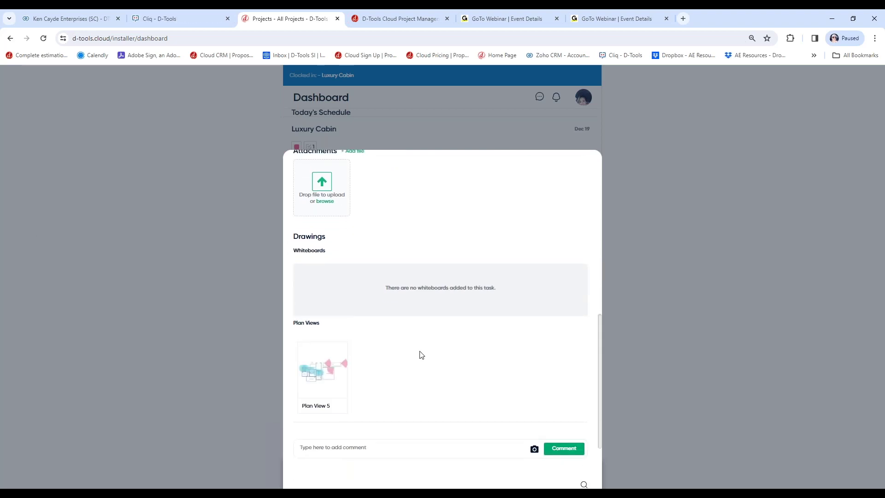
scroll(421, 355, "down", 2)
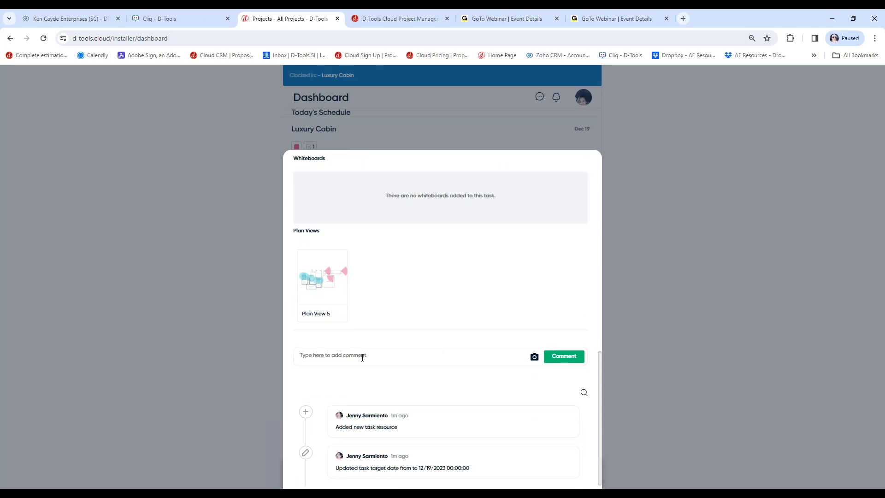
scroll(362, 357, "up", 10)
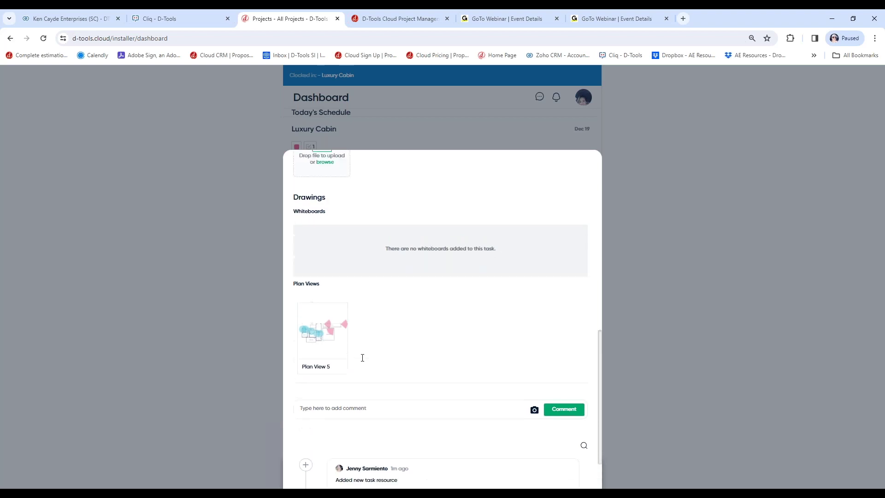
scroll(362, 357, "up", 2)
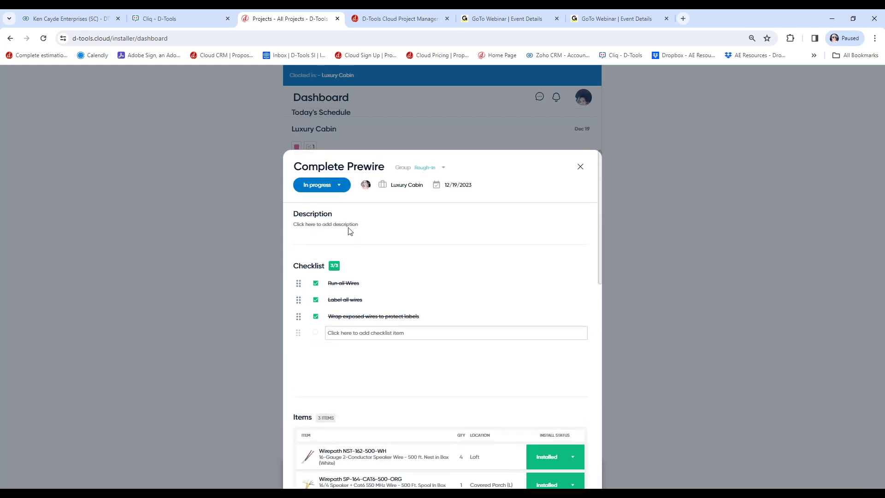
left_click(340, 184)
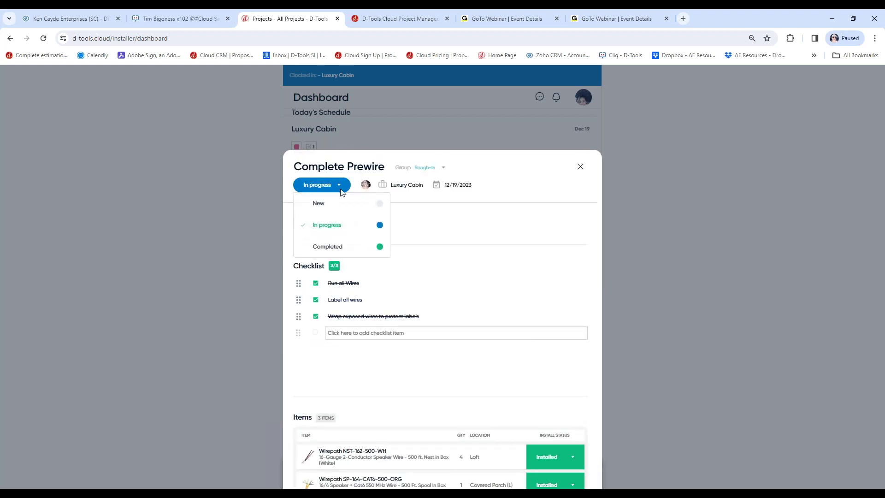
left_click(341, 249)
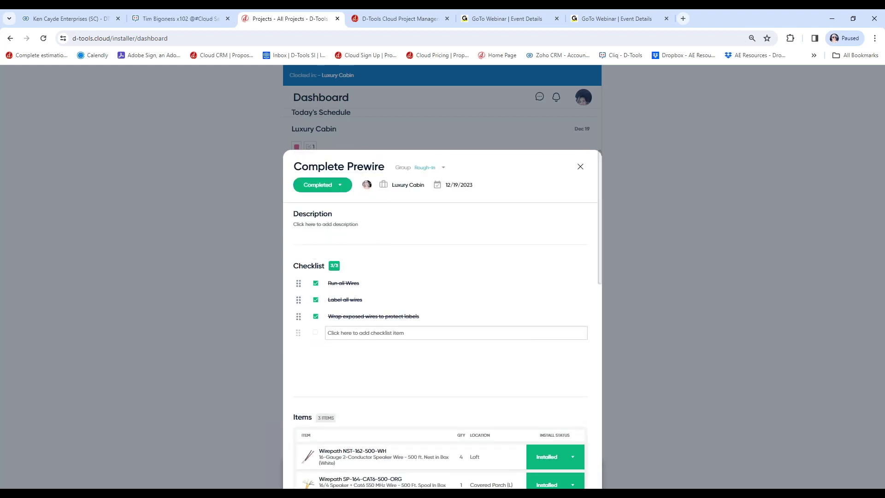
left_click(580, 167)
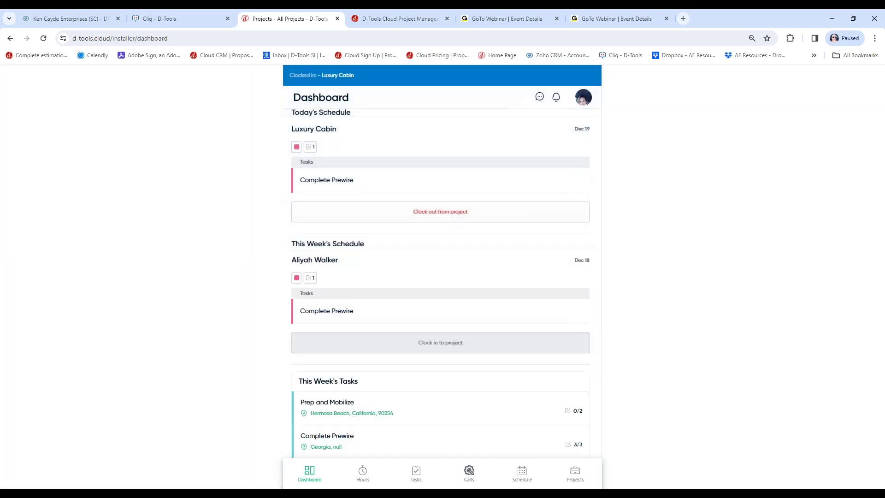
- Open the Luxury Cabin time entry in the project hours for editing and try to save it with an end time of 06:00 PM
left_click(363, 474)
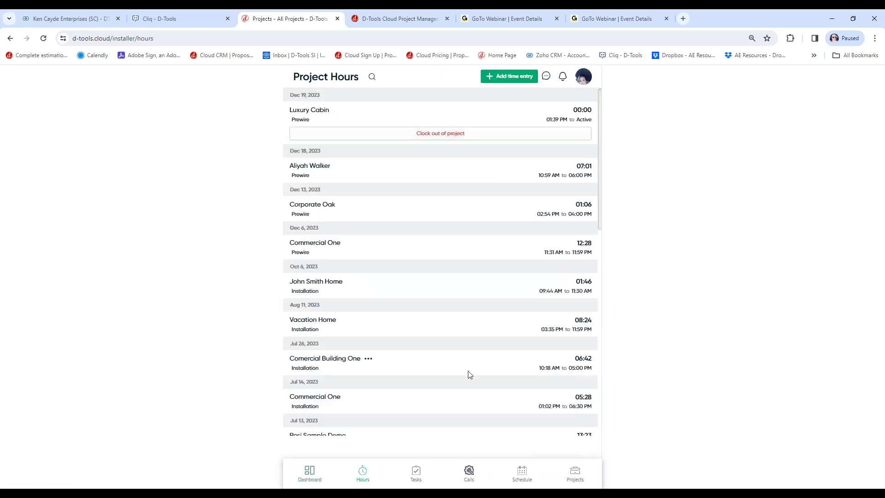
left_click(337, 111)
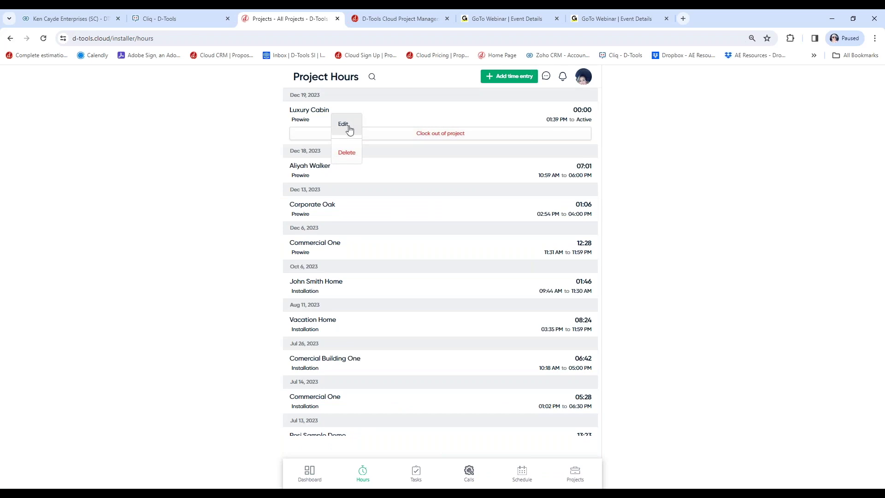
left_click(345, 125)
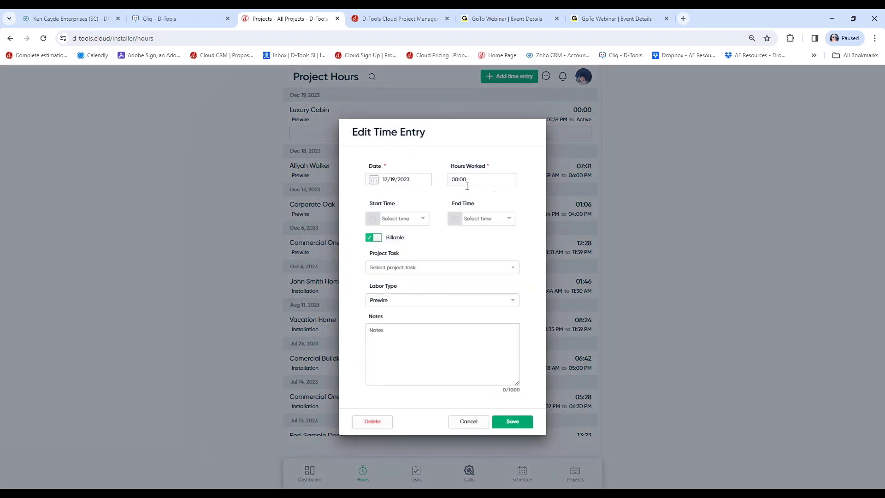
left_click(510, 219)
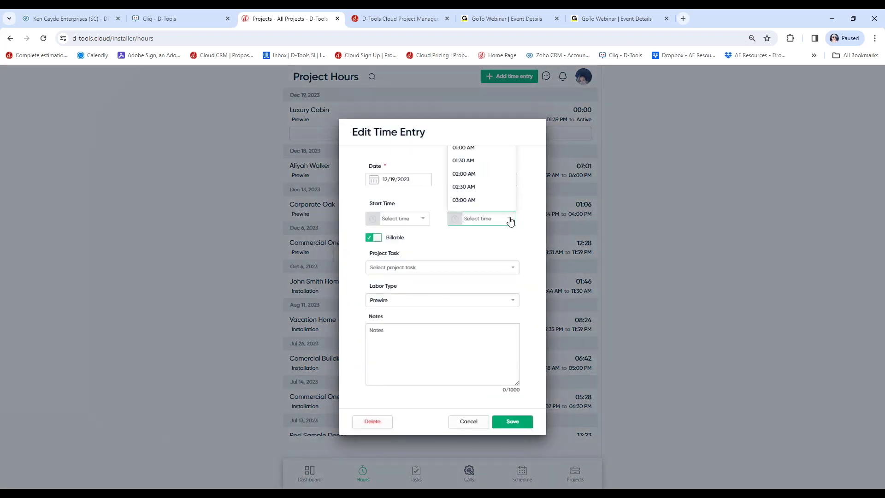
scroll(484, 175, "down", 5)
scroll(486, 178, "down", 4)
scroll(485, 178, "down", 2)
left_click(481, 181)
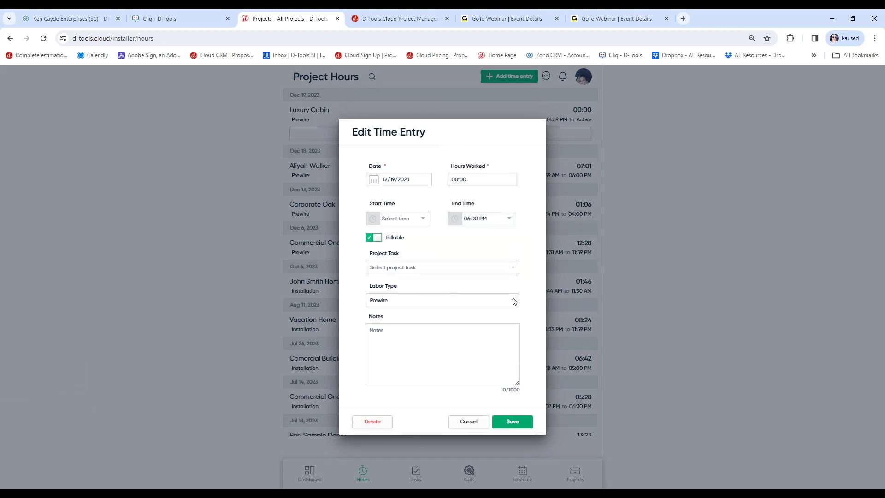
left_click(512, 422)
- Set the time entry's hours worked to 08, save it, and clock out of the Luxury Cabin project
left_click(486, 177)
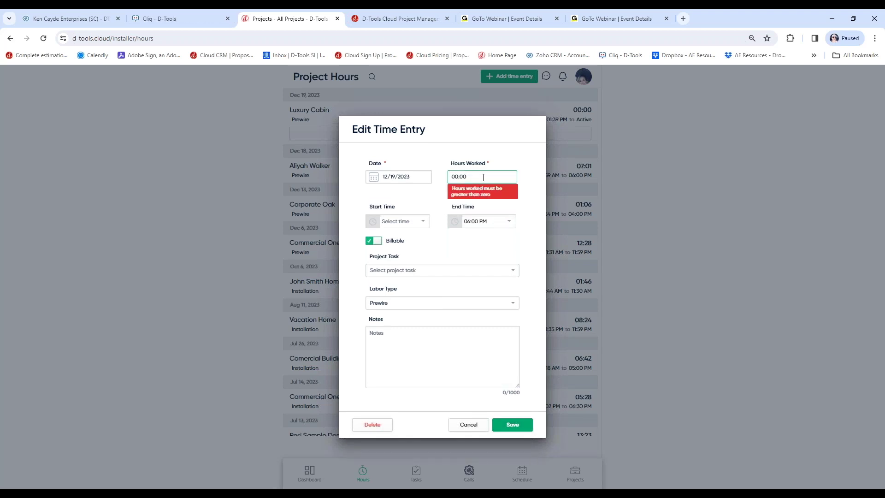
key("BackSpace")
key("BackSpace")
type("08")
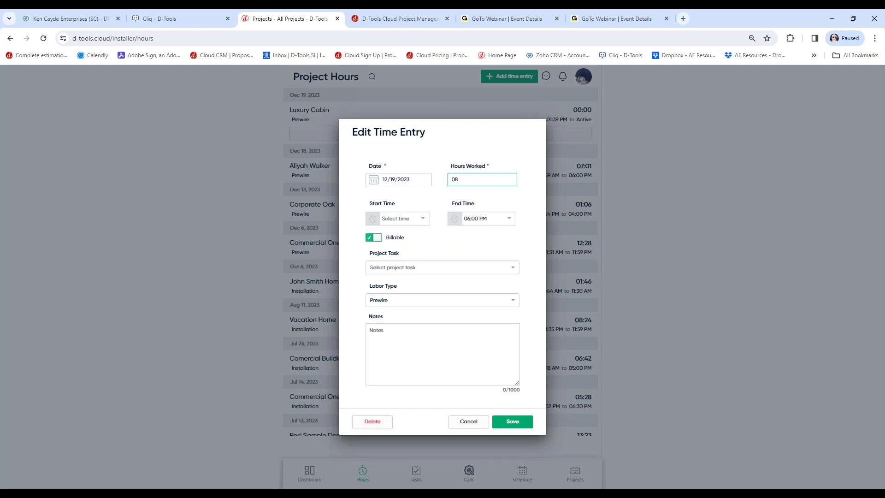
left_click(515, 422)
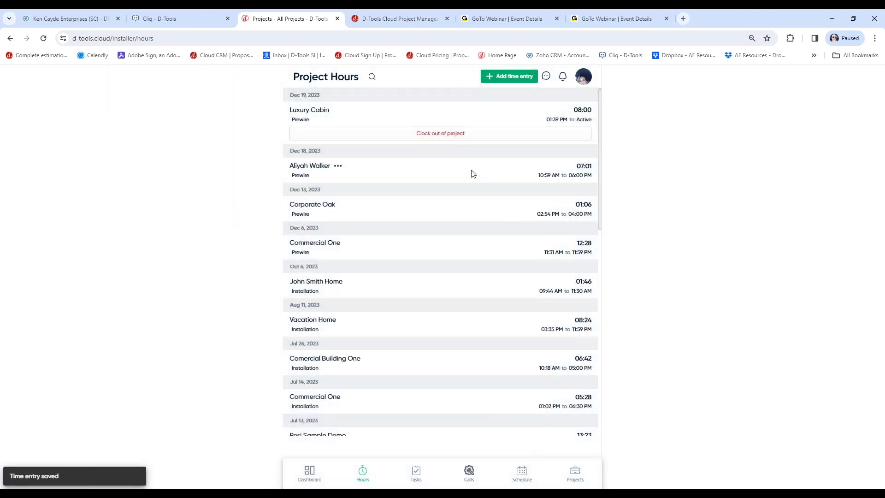
left_click(456, 136)
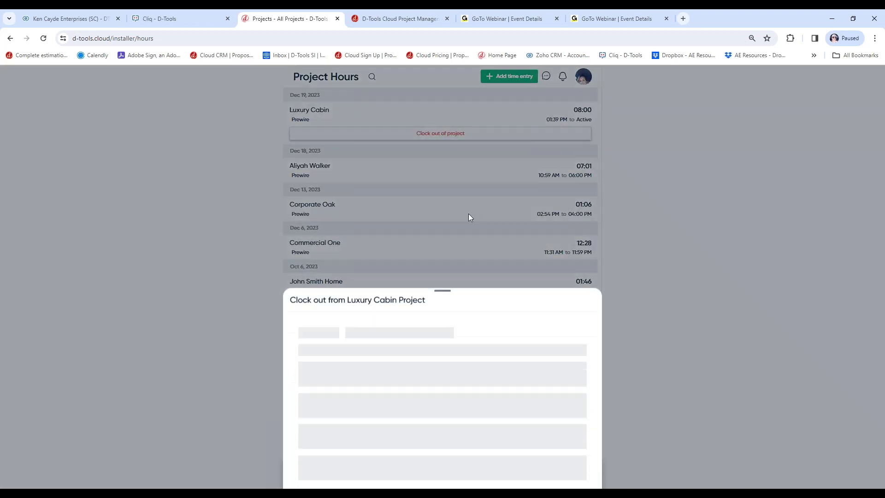
left_click(582, 479)
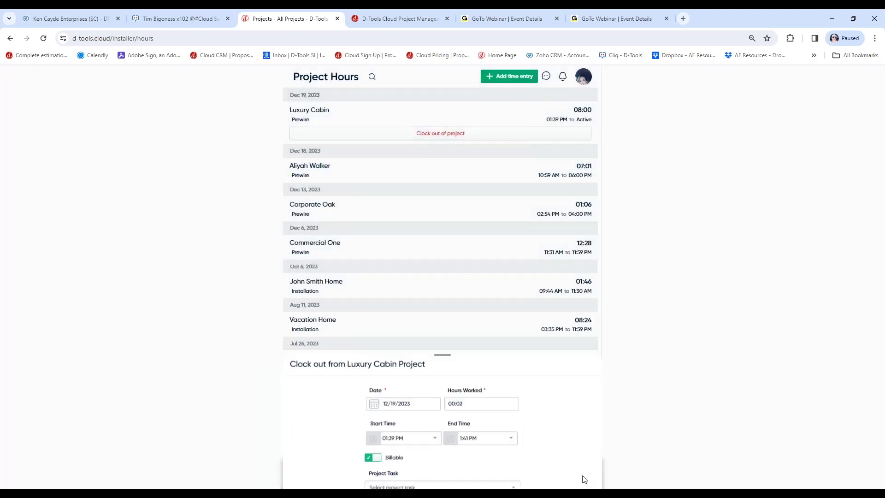
- Look through the tasks and completed service calls, filtering the calls by the date range Last year
left_click(416, 473)
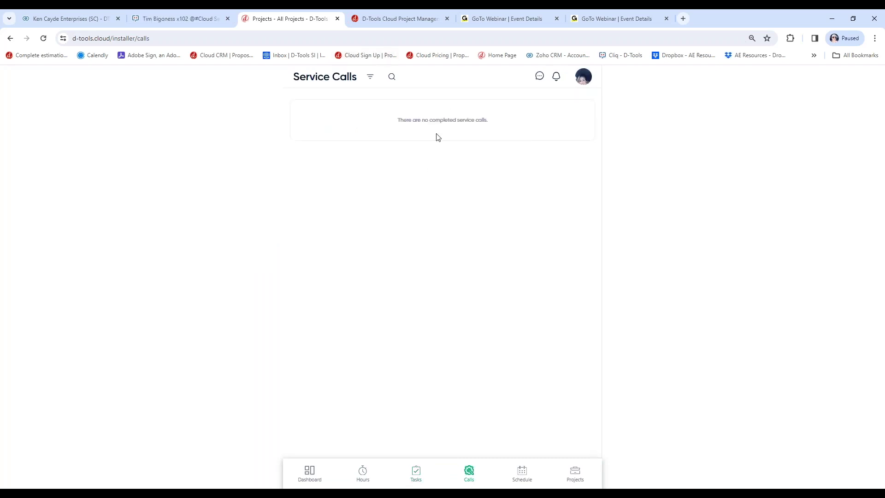
left_click(370, 76)
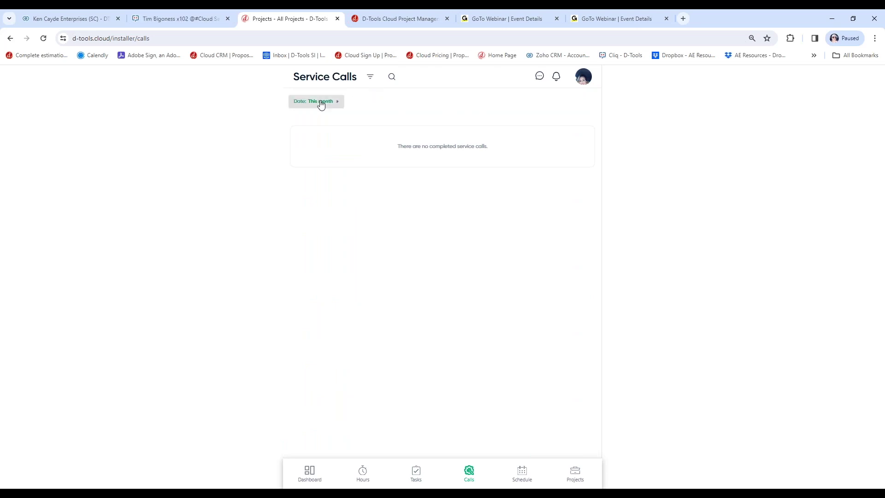
left_click(321, 102)
left_click(301, 221)
left_click(356, 382)
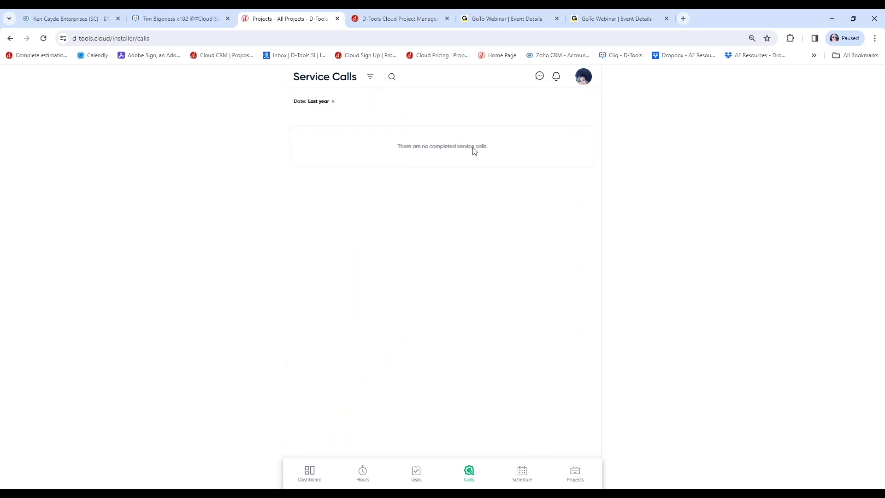
- Change the service calls' date filter to Last quarter, then view the technician's December schedule
left_click(334, 101)
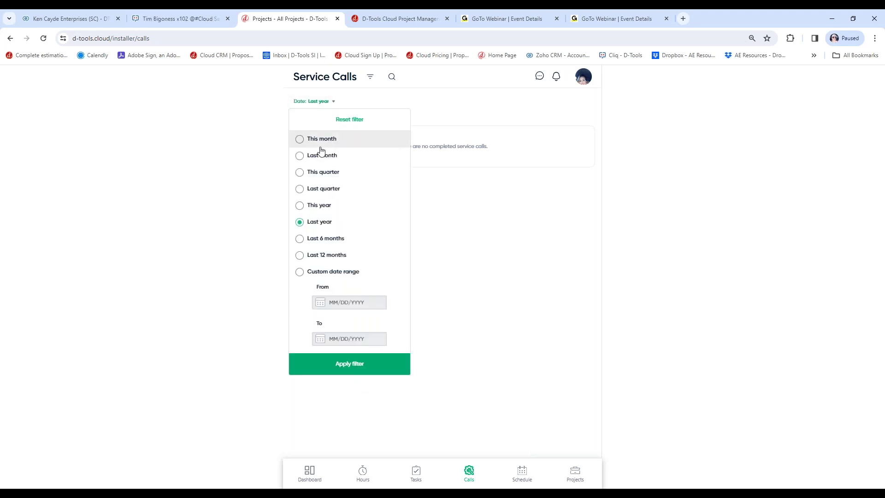
left_click(300, 188)
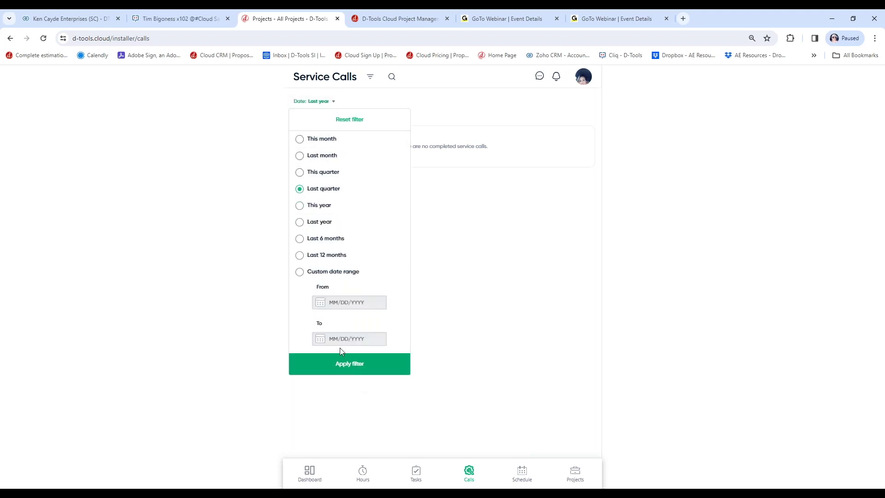
left_click(346, 366)
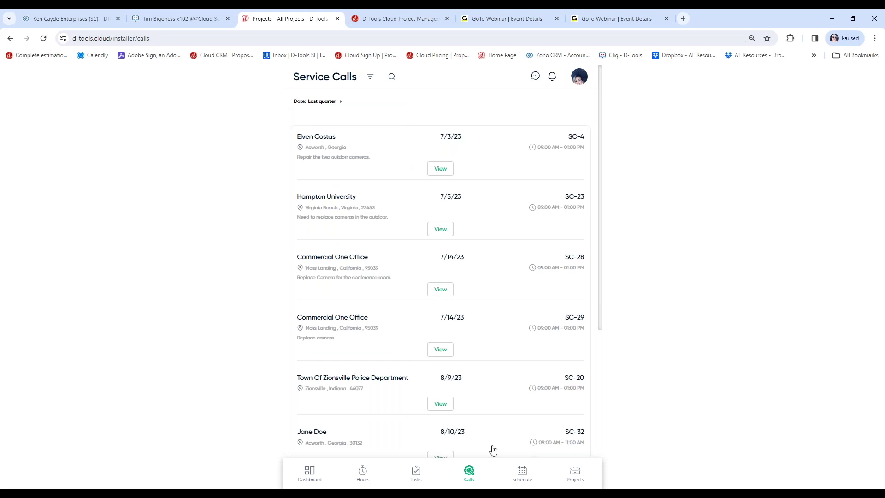
left_click(523, 463)
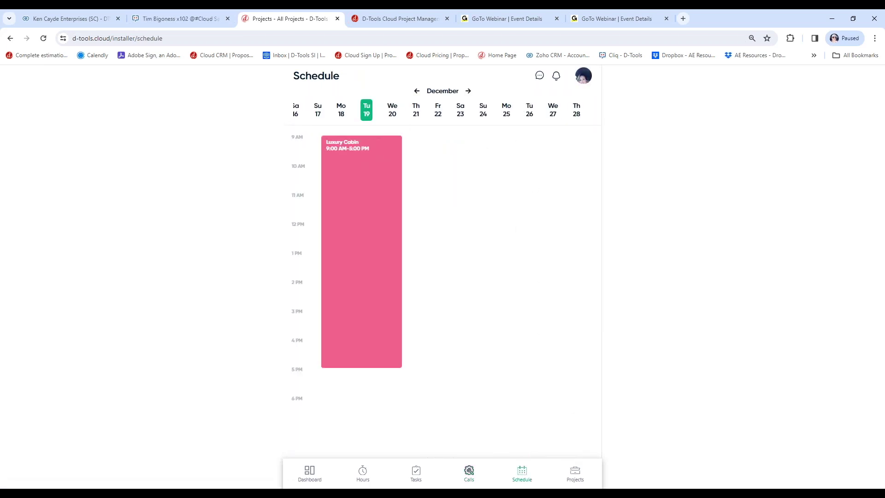
- Open the Luxury Cabin project from the technician's project list and review its overview and project information
left_click(575, 471)
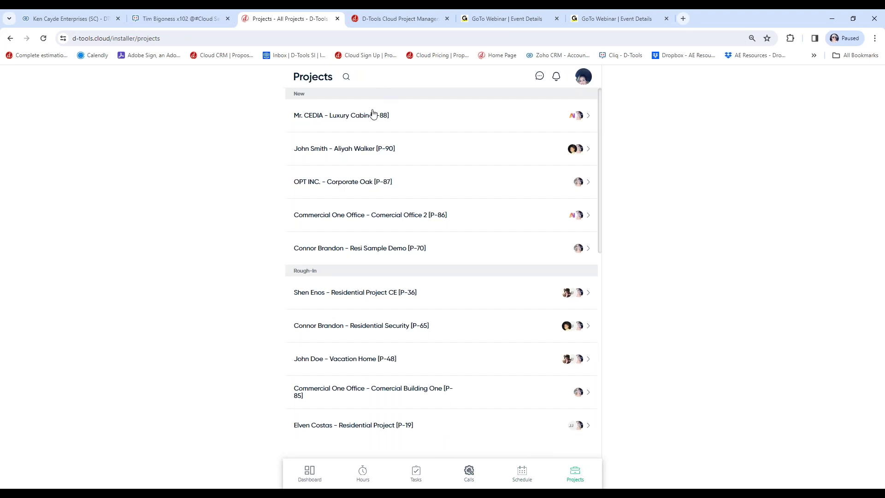
left_click(354, 120)
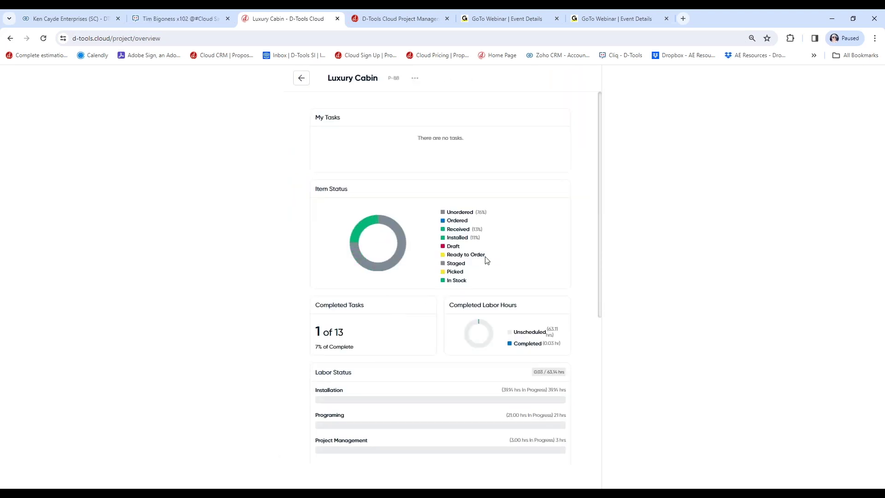
scroll(488, 261, "down", 2)
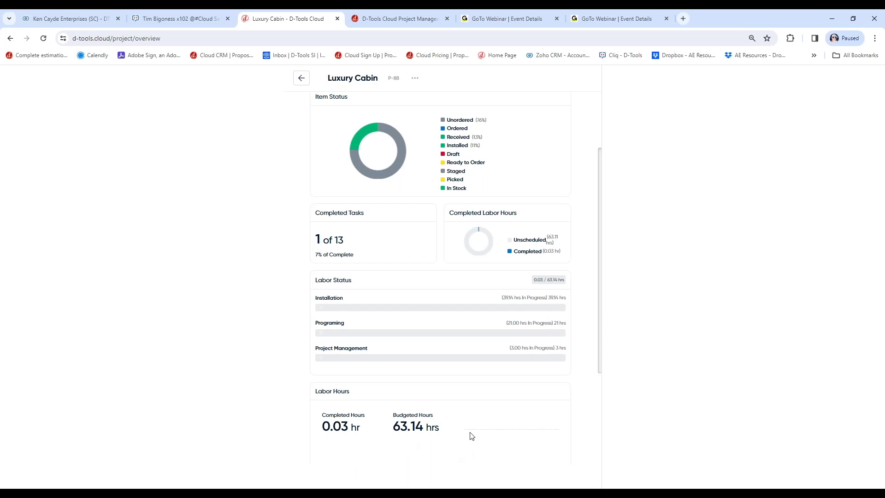
scroll(467, 433, "up", 3)
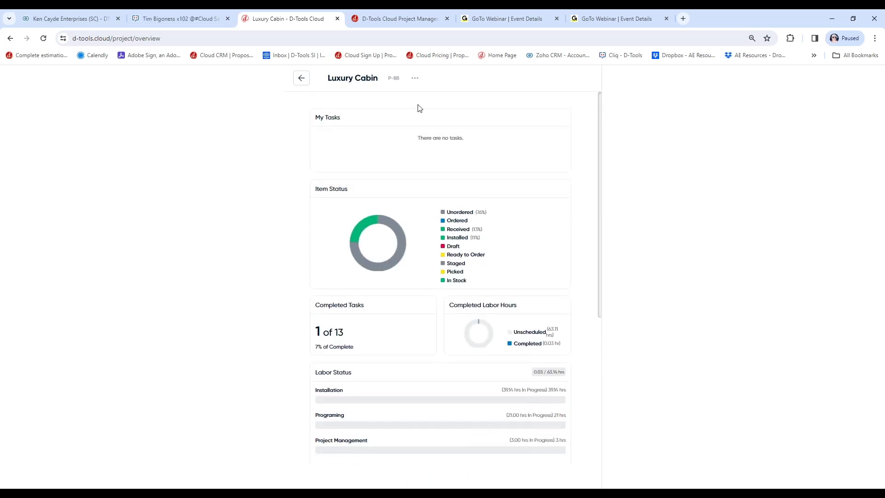
left_click(414, 79)
mouse_move(438, 98)
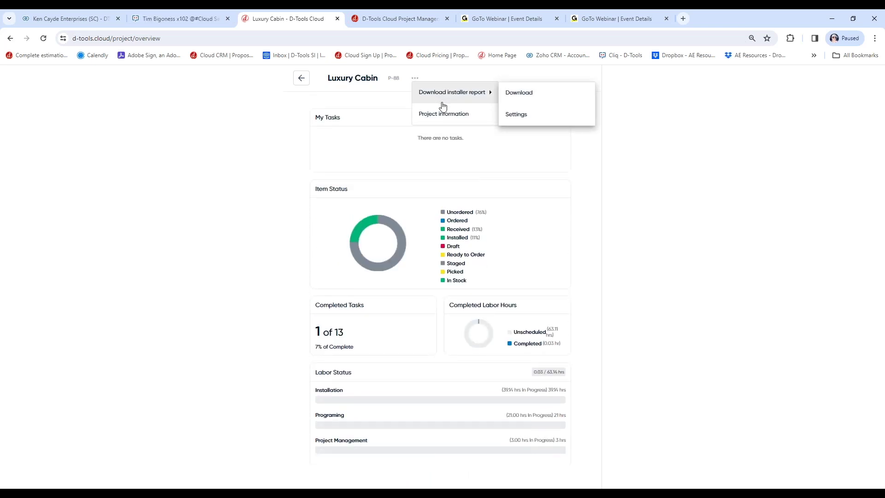
left_click(445, 118)
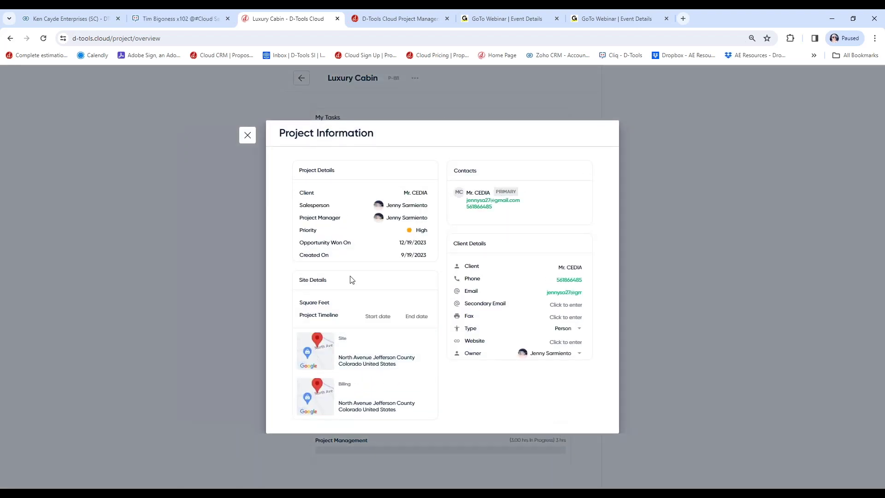
left_click(247, 136)
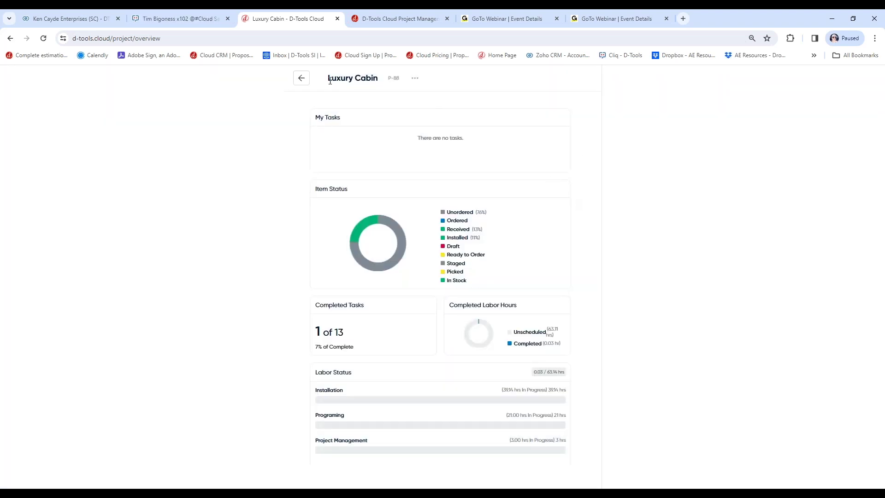
- Leave the Luxury Cabin project and switch the profile to the office user view
left_click(301, 78)
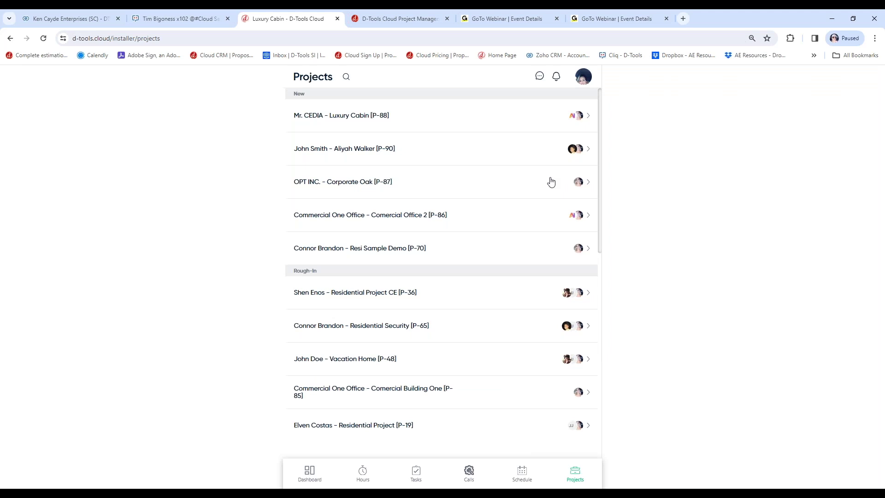
left_click(583, 78)
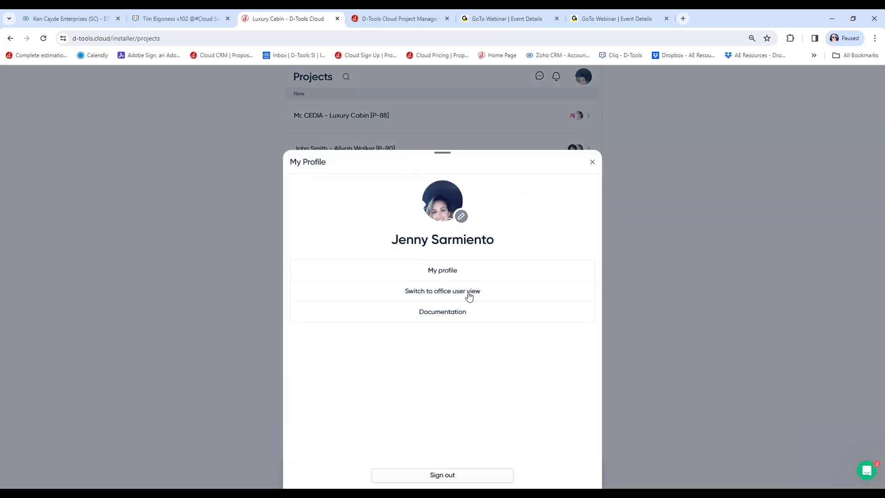
left_click(469, 296)
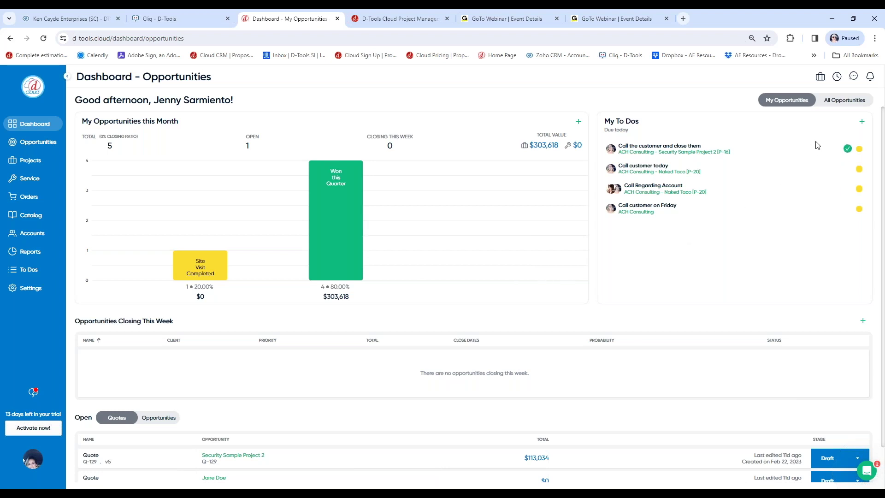
- Open the notification about the completed Luxury Cabin task and review Complete Prewire's checklist, items, plan view and history
left_click(870, 77)
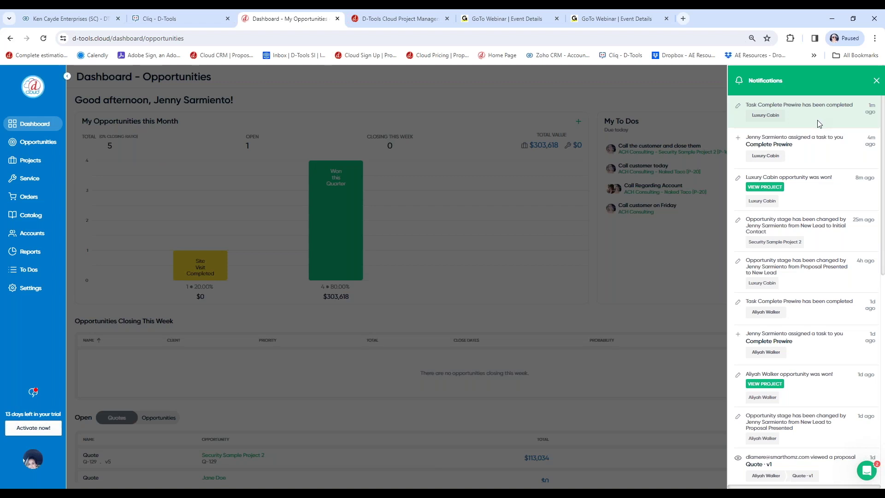
left_click(771, 116)
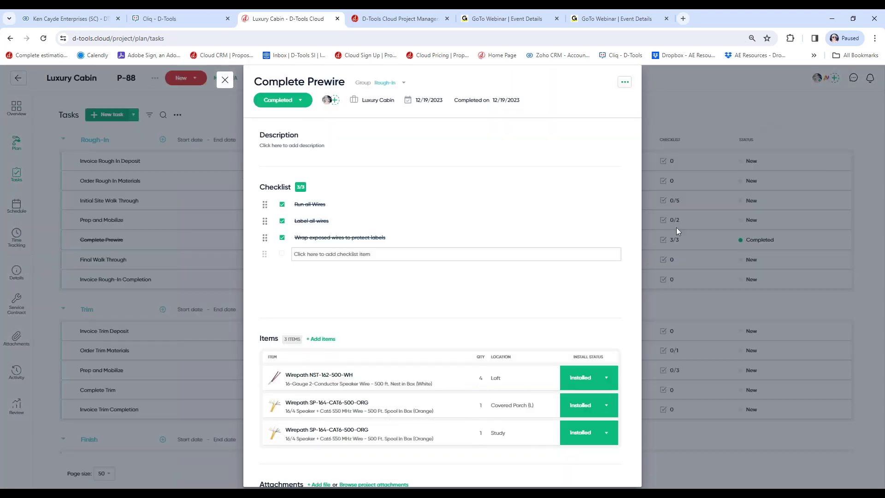
scroll(341, 183, "down", 10)
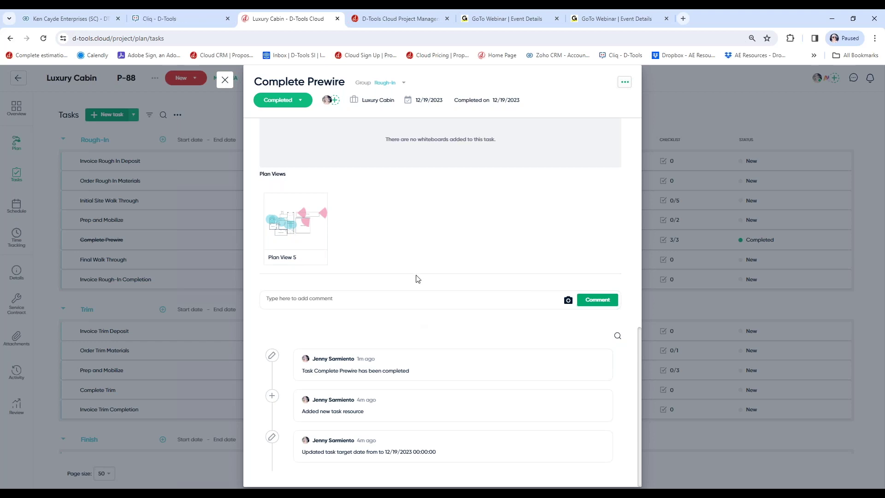
left_click(226, 81)
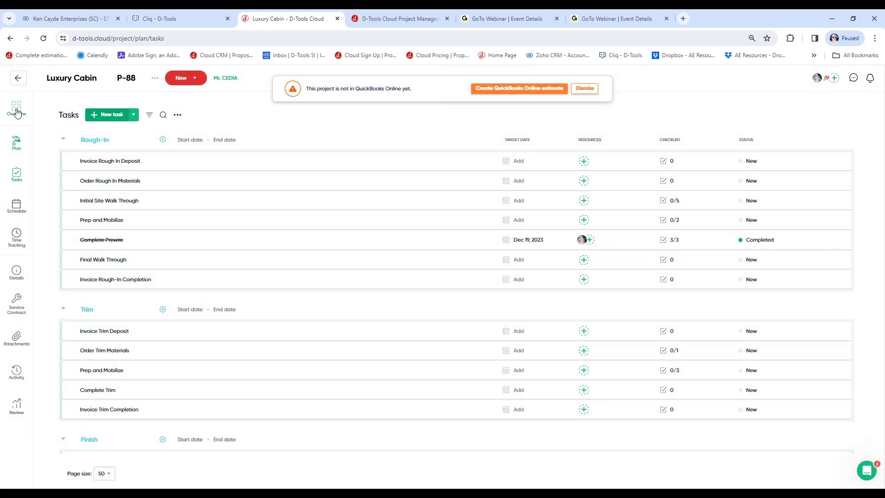
- Go to the Luxury Cabin project's change orders and try out a new change order of type Internal
left_click(16, 108)
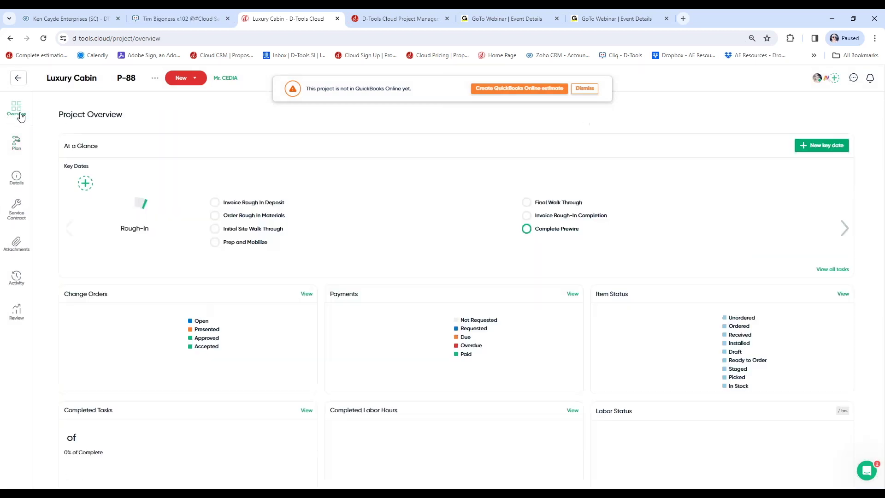
left_click(307, 294)
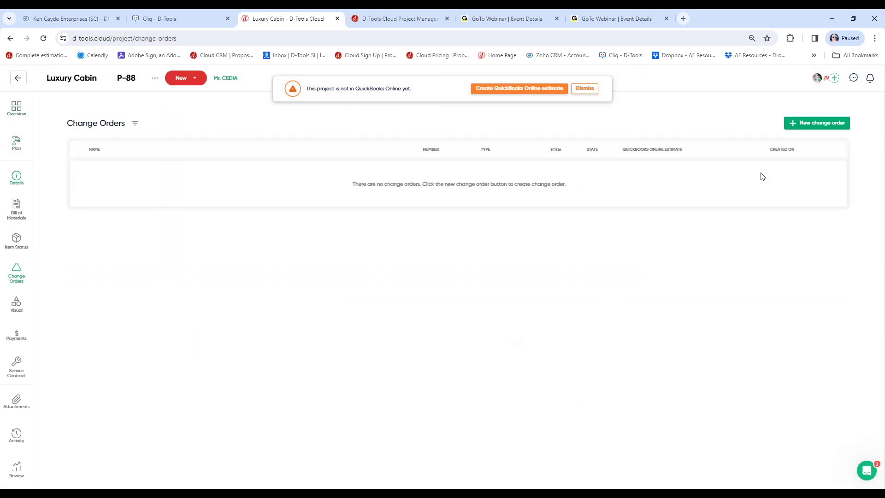
left_click(814, 123)
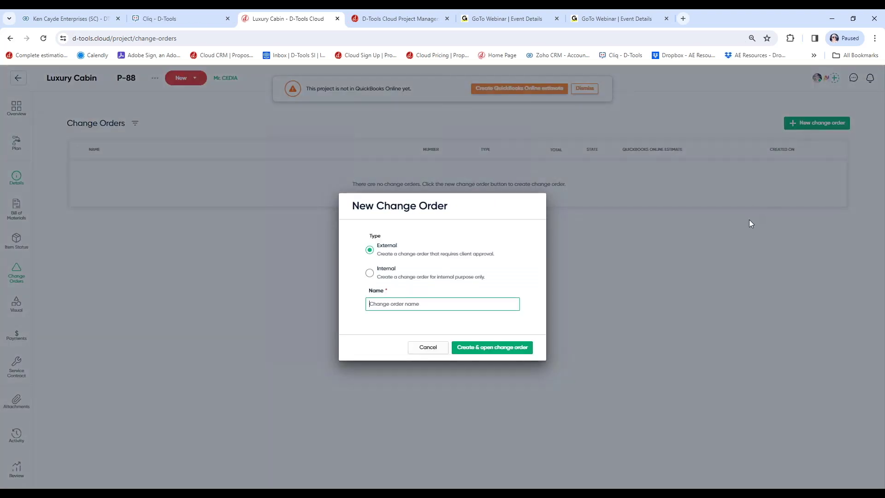
left_click(370, 272)
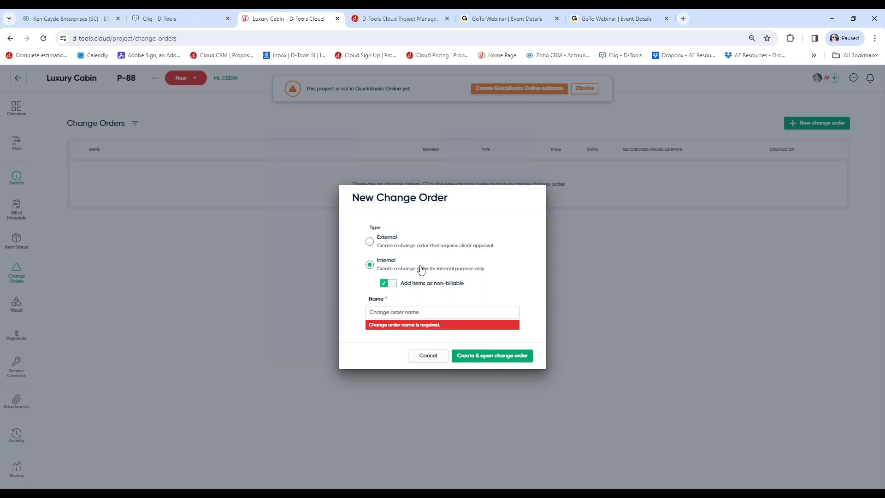
left_click(423, 313)
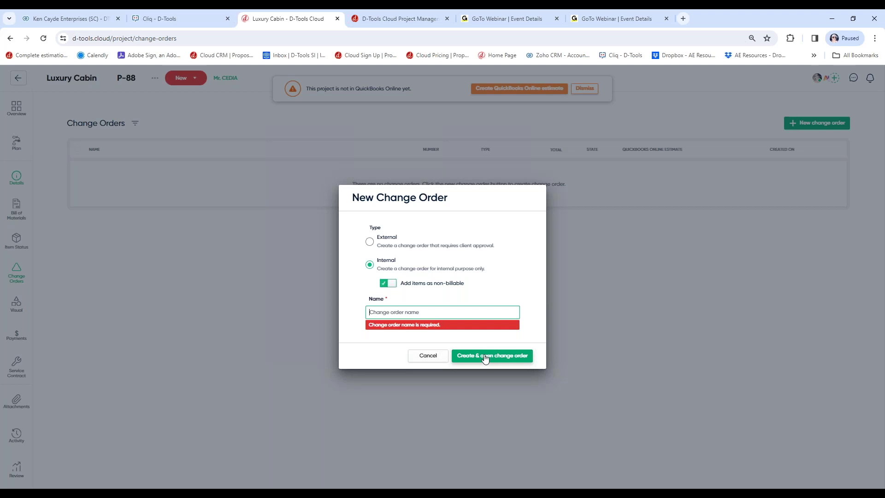
left_click(428, 356)
- Dismiss the QuickBooks Online notice, then review the Luxury Cabin project's overview and activity
left_click(584, 89)
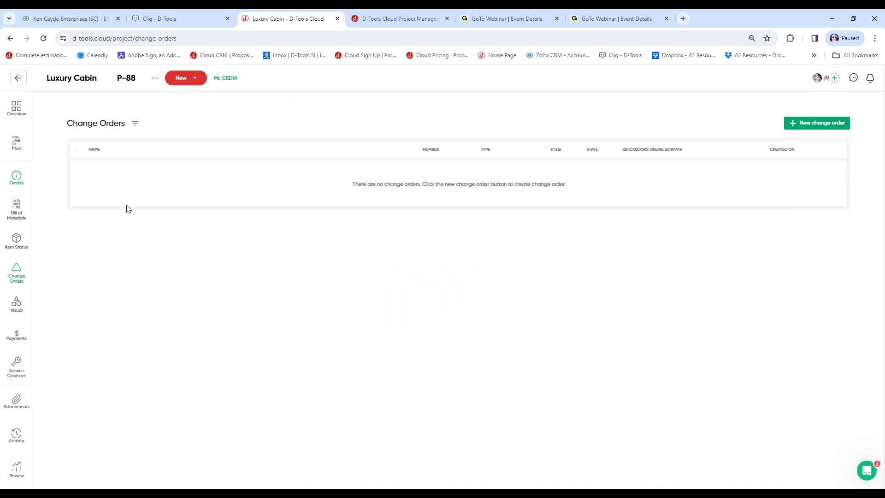
left_click(17, 114)
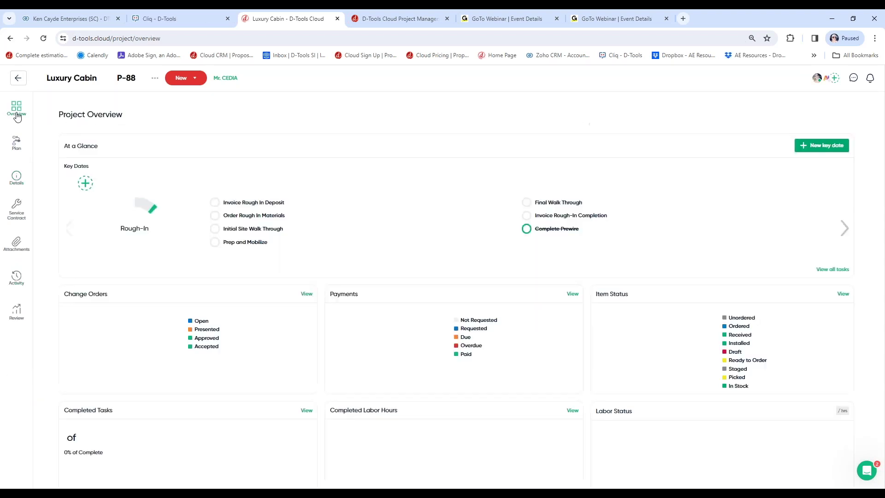
scroll(400, 253, "down", 1)
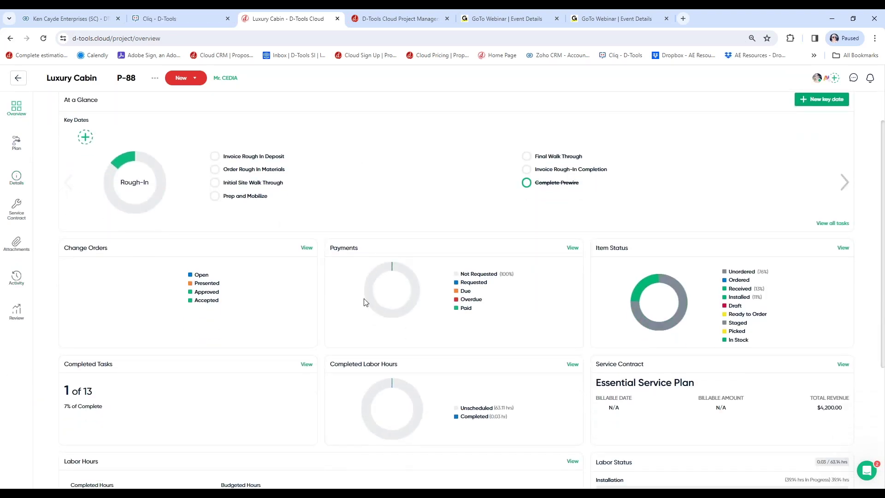
scroll(366, 302, "down", 3)
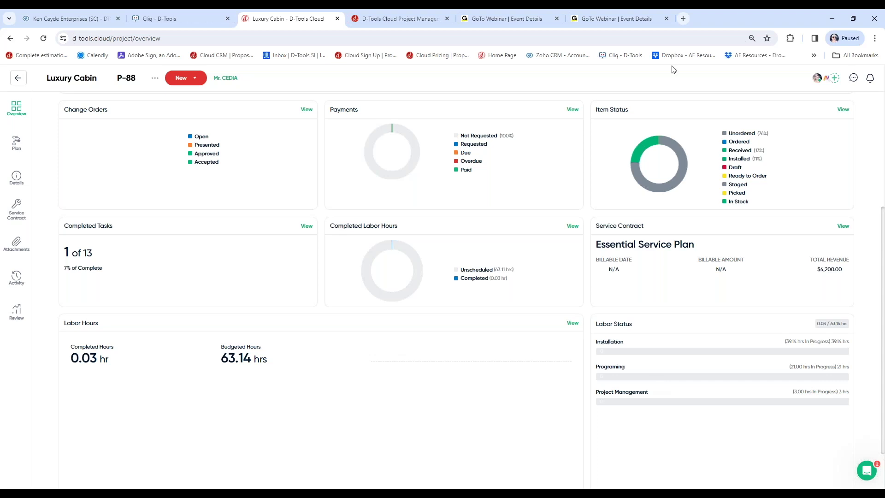
left_click(17, 279)
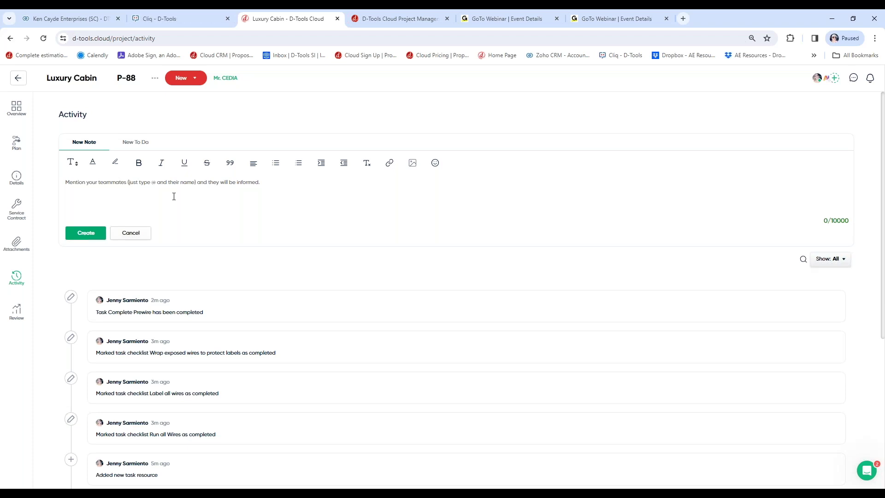
- Open the project's Essential Service Plan contract from the overview and set its start date to 12/19/2023
left_click(16, 108)
scroll(696, 282, "down", 2)
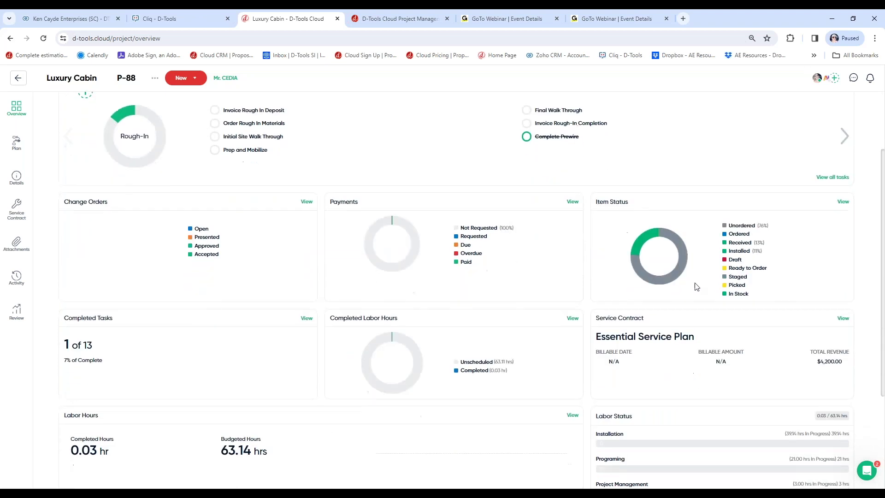
left_click(843, 319)
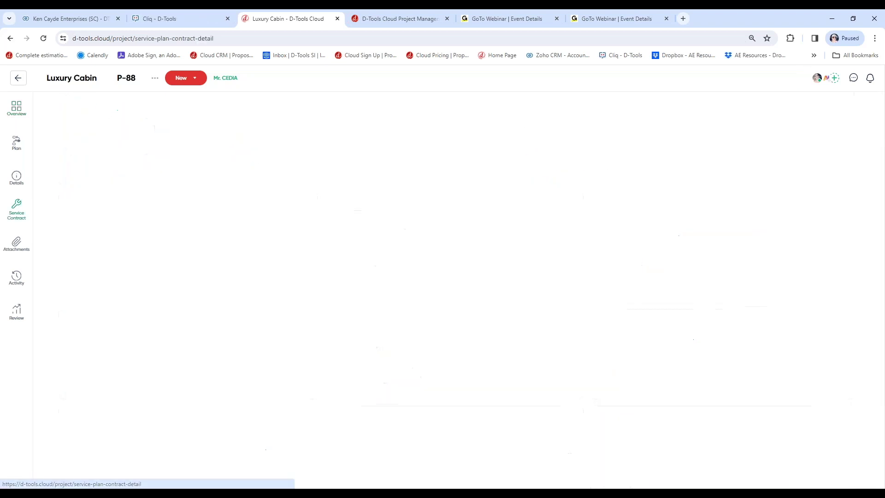
left_click(470, 183)
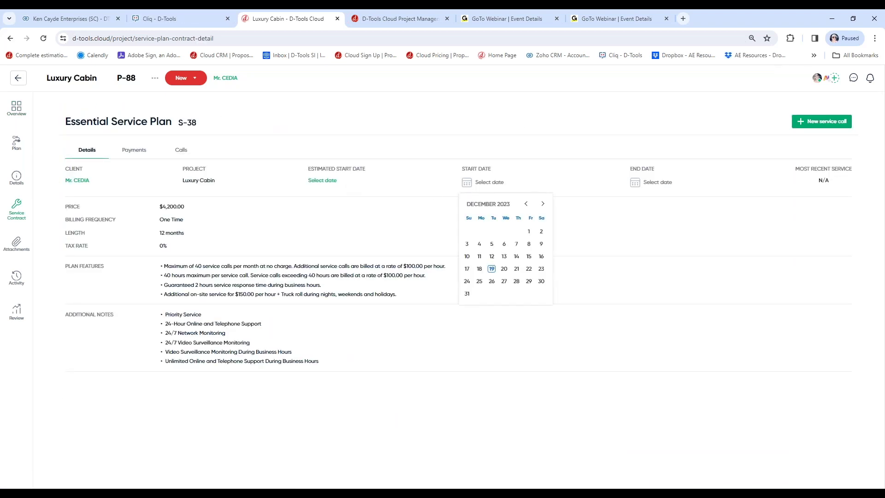
left_click(490, 267)
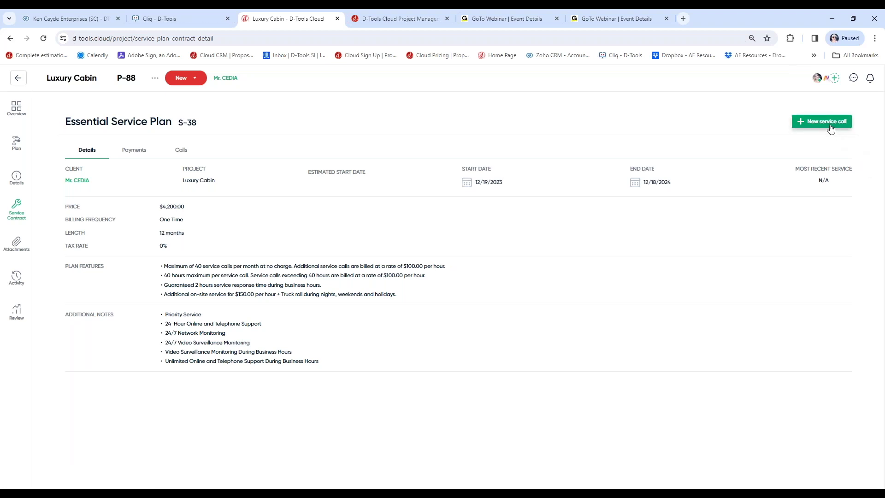
- Look through the service plan's payments and the automatic payment request setup as far as the payment details
left_click(133, 152)
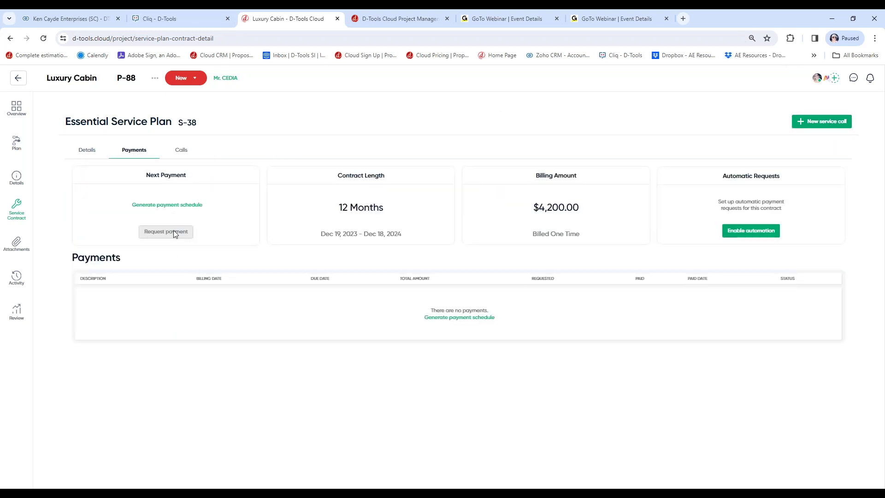
left_click(744, 233)
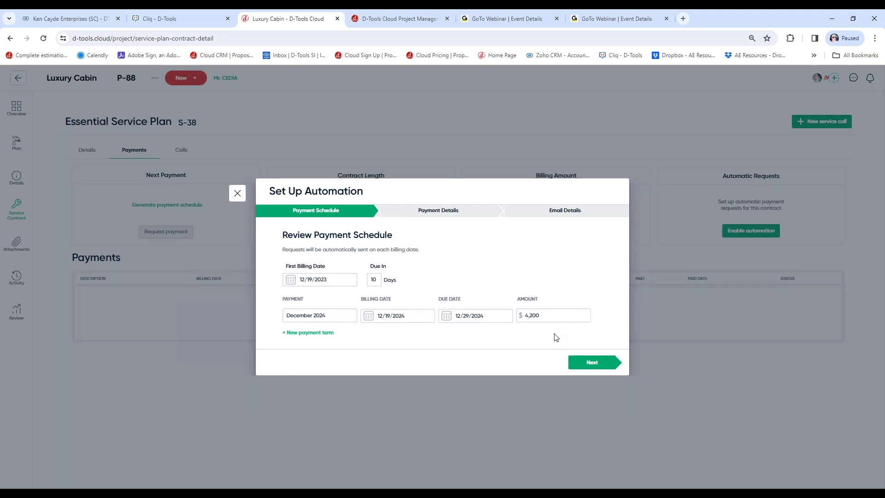
left_click(593, 362)
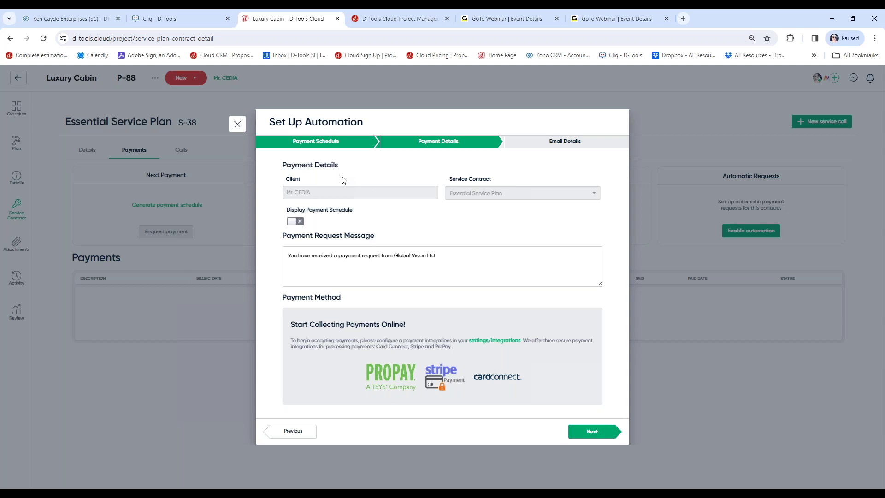
left_click(237, 124)
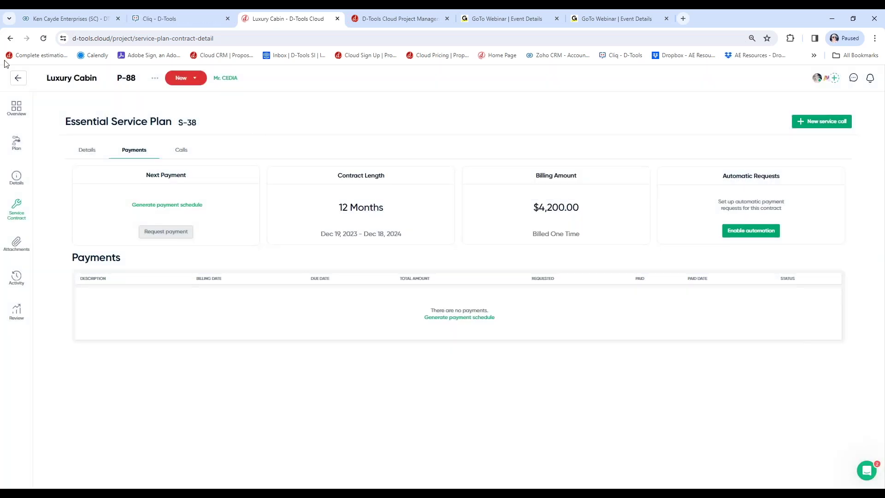
- Leave the project for the projects board, then view the Service Management home and the service calls board
left_click(17, 80)
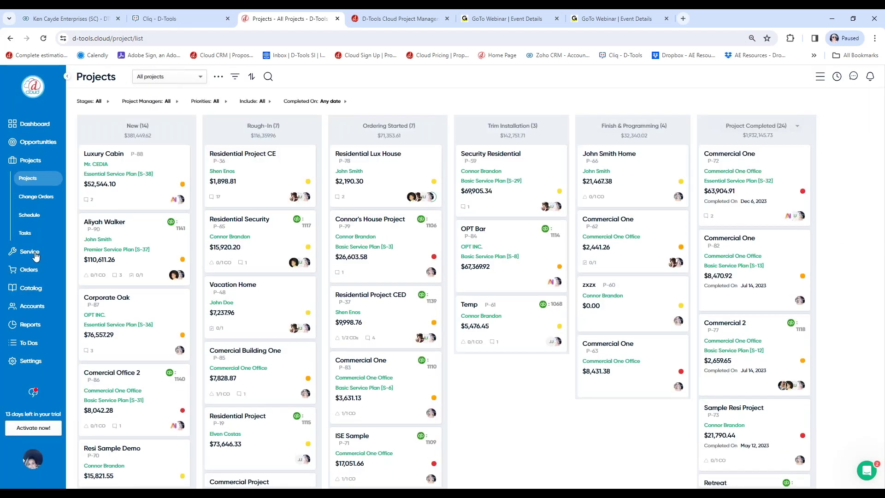
left_click(30, 252)
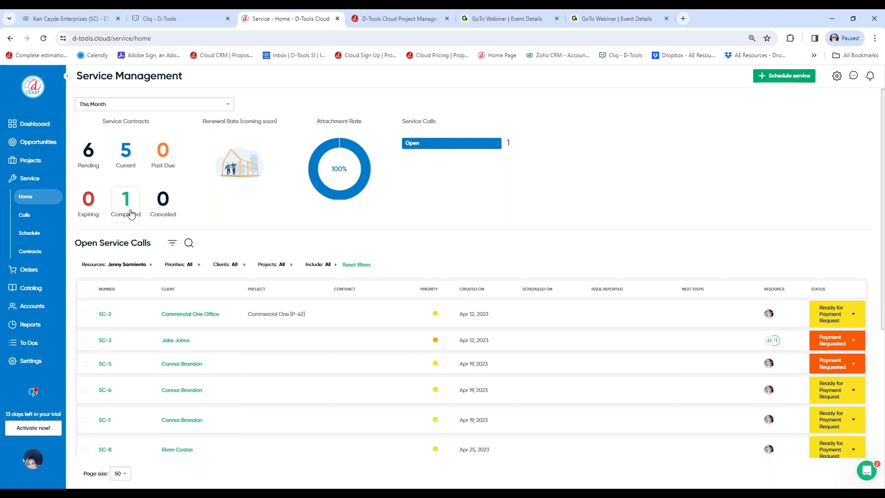
left_click(24, 216)
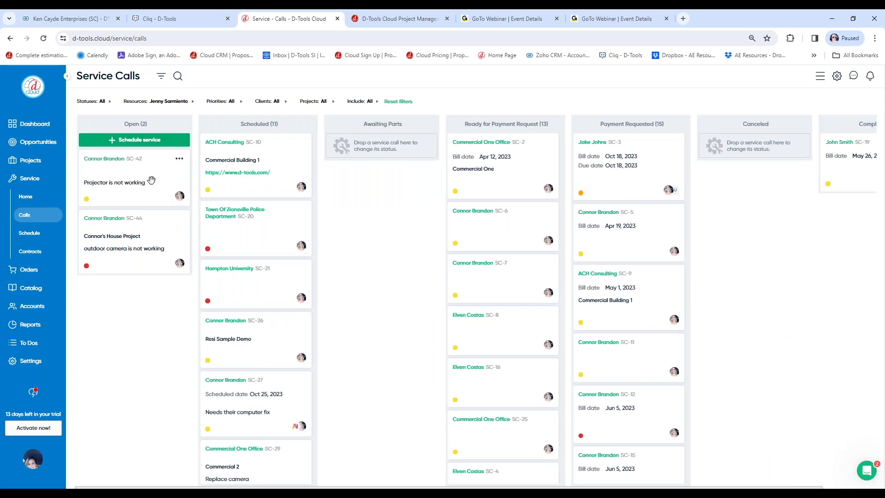
- Start a new service call for an existing individual client, link the client's Resi project and check for available service contracts
left_click(159, 140)
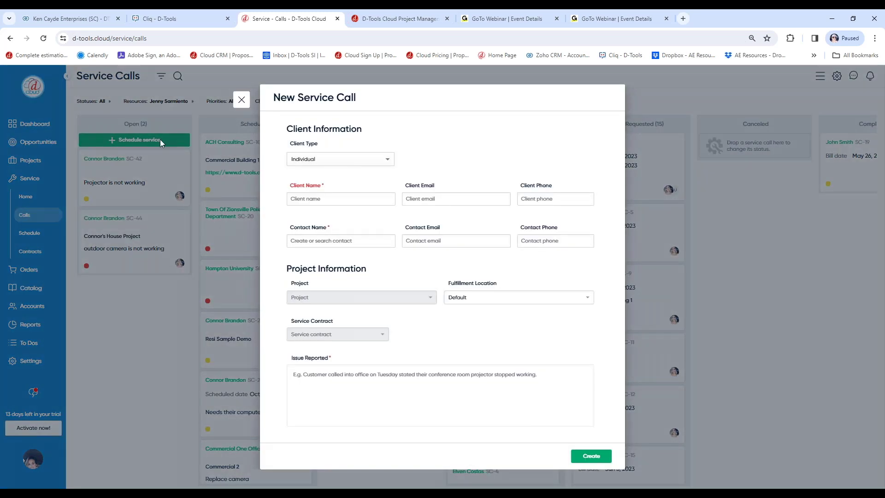
left_click(370, 159)
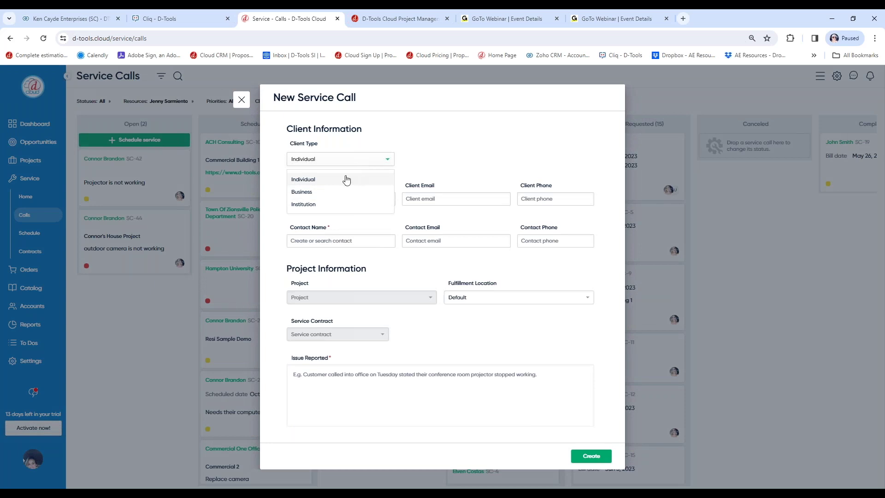
left_click(347, 179)
left_click(341, 198)
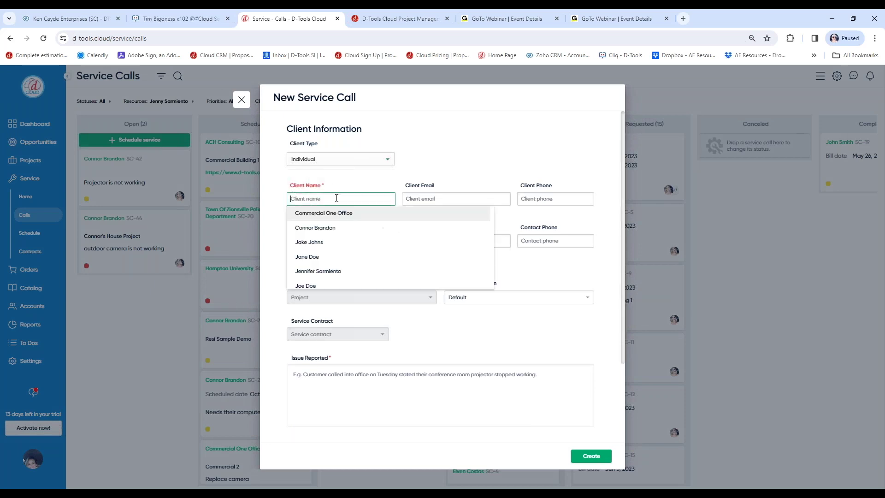
left_click(330, 243)
left_click(326, 300)
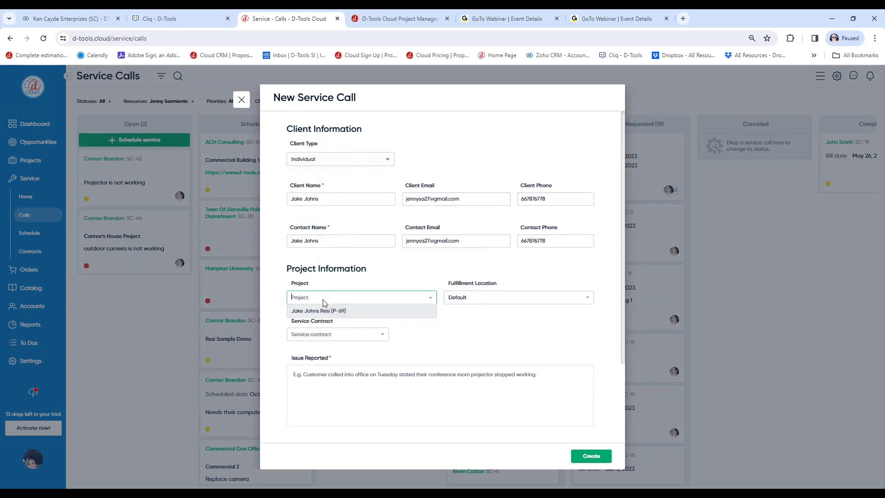
left_click(328, 312)
left_click(342, 335)
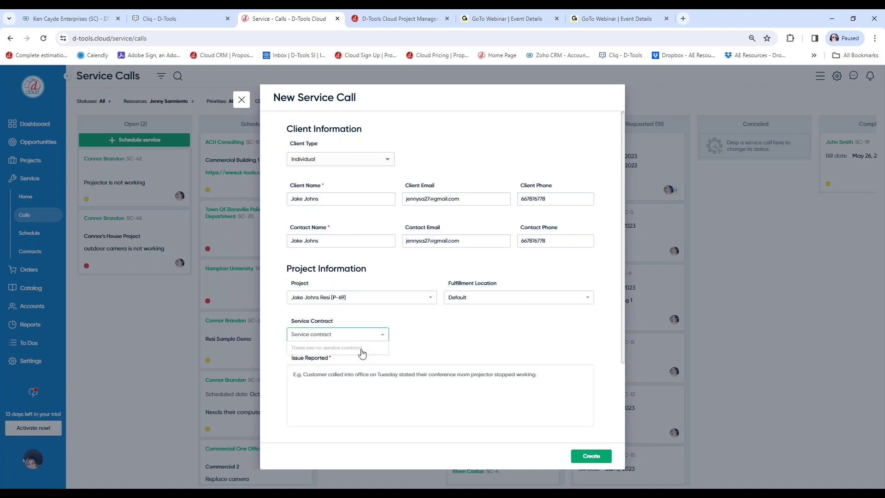
- Enter "Outdoor camera is not working" as the reported issue and create the service call
left_click(392, 384)
left_click(392, 385)
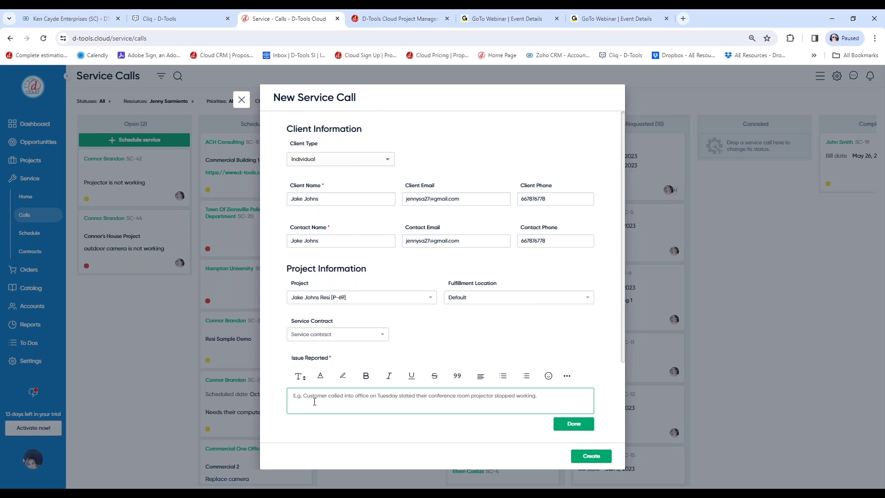
type("Outdoor camera is not working")
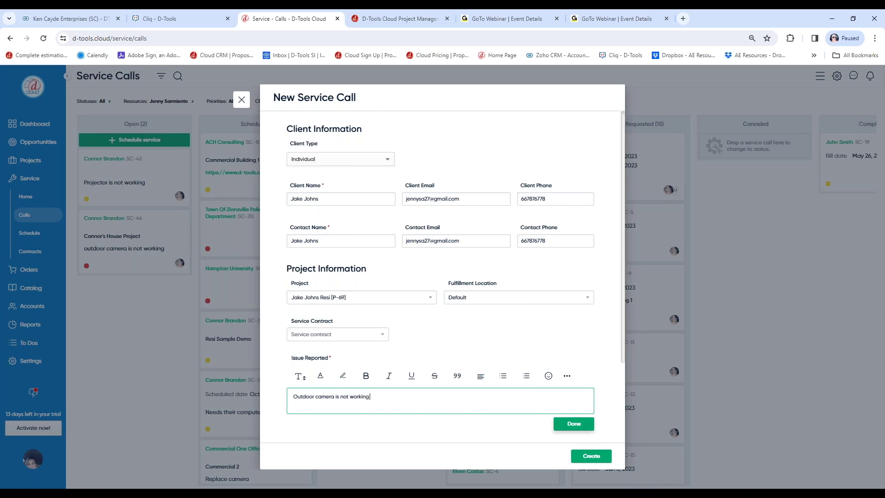
left_click(573, 423)
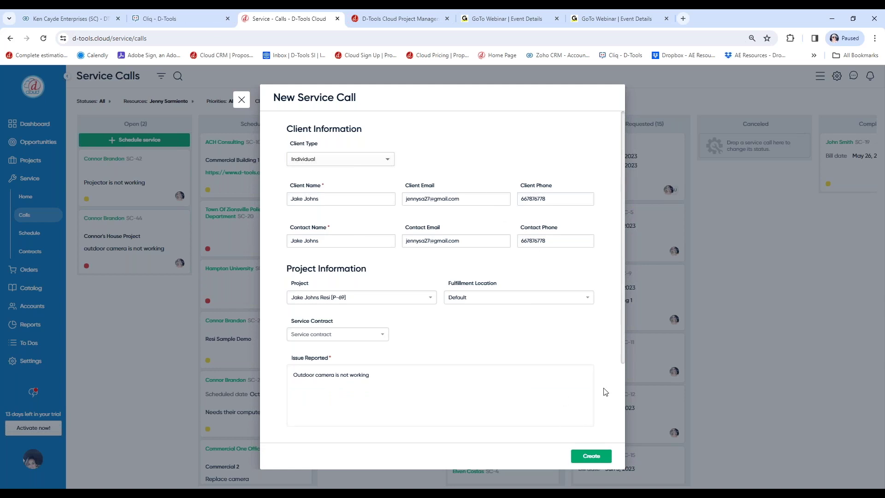
left_click(595, 457)
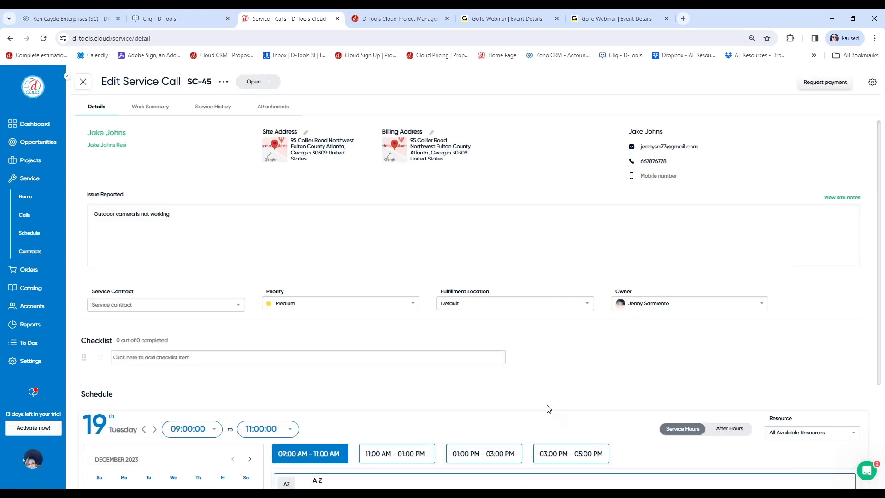
- Set the service call's priority to Urgent and choose Default as its fulfillment location
left_click(228, 305)
left_click(308, 303)
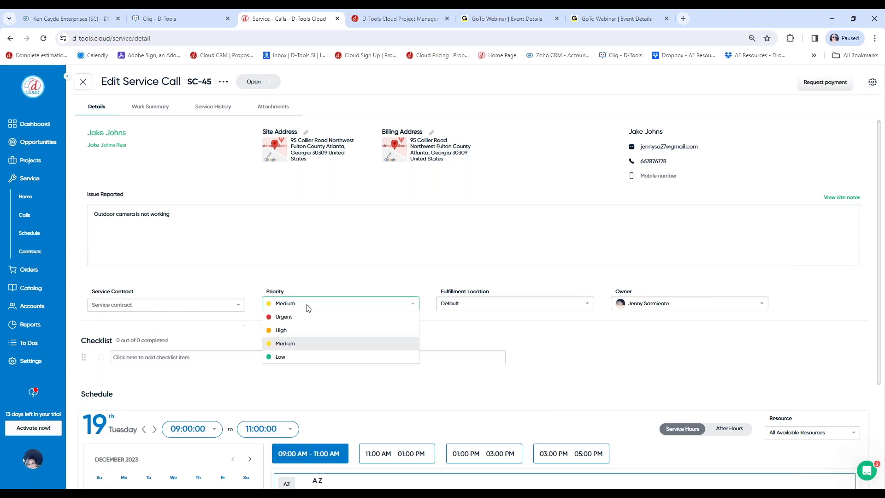
left_click(277, 316)
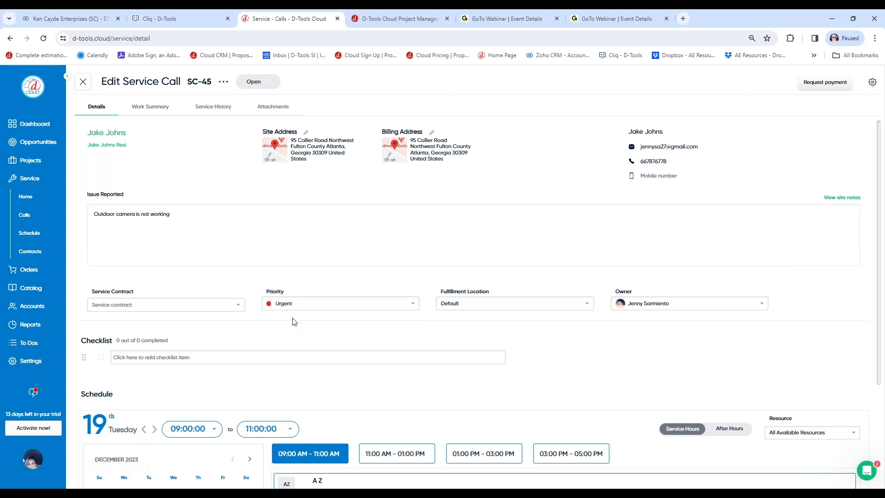
left_click(488, 304)
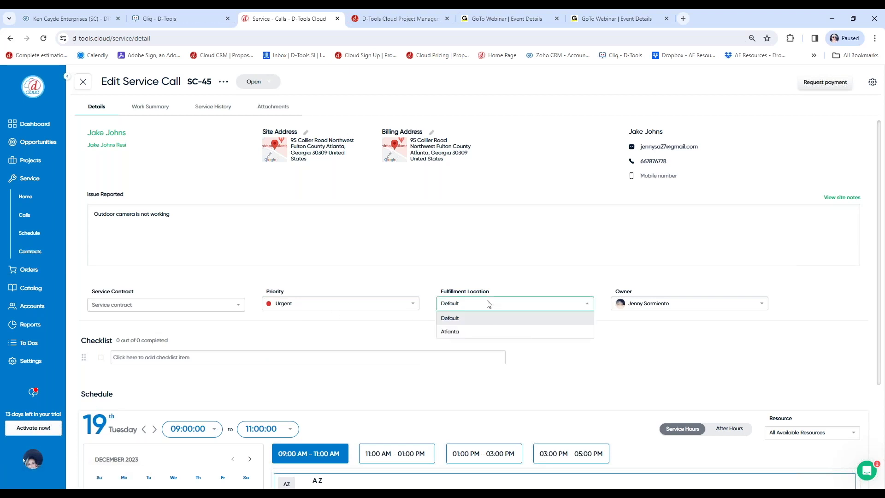
left_click(473, 324)
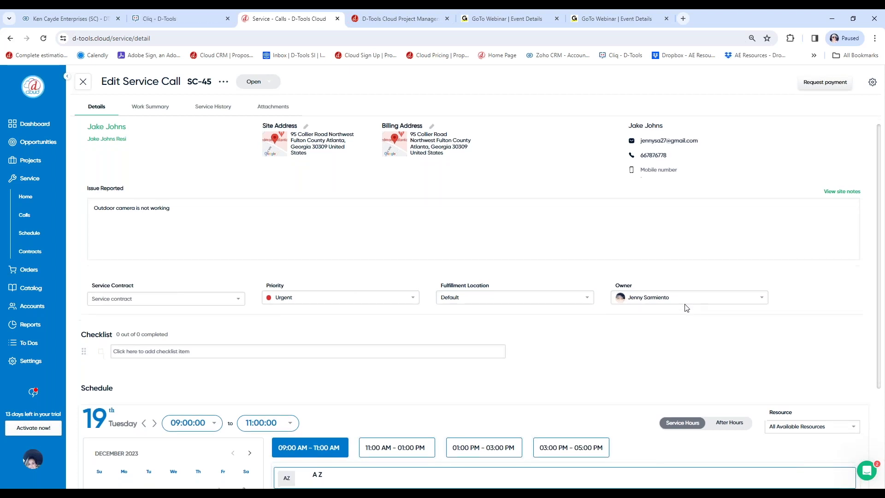
- Show all resources and schedule the call's owner as technician for Tuesday, December 19, 09:00 AM - 11:00 AM
scroll(385, 409, "down", 3)
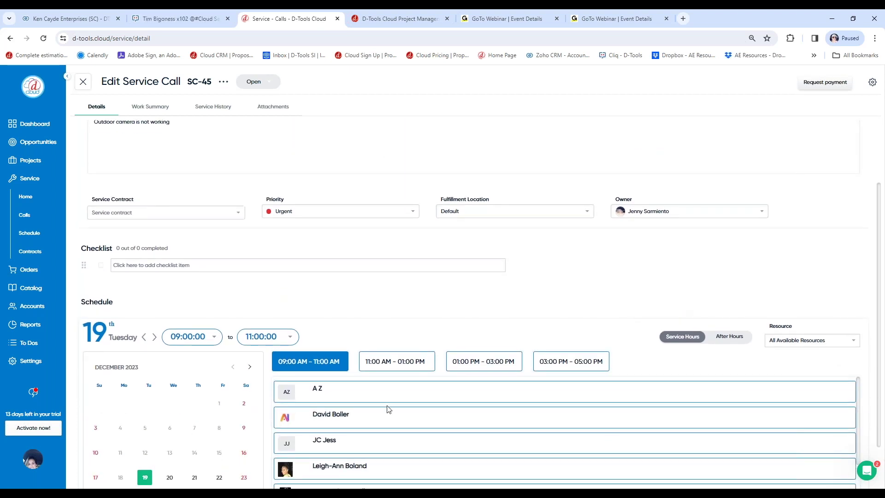
left_click(786, 345)
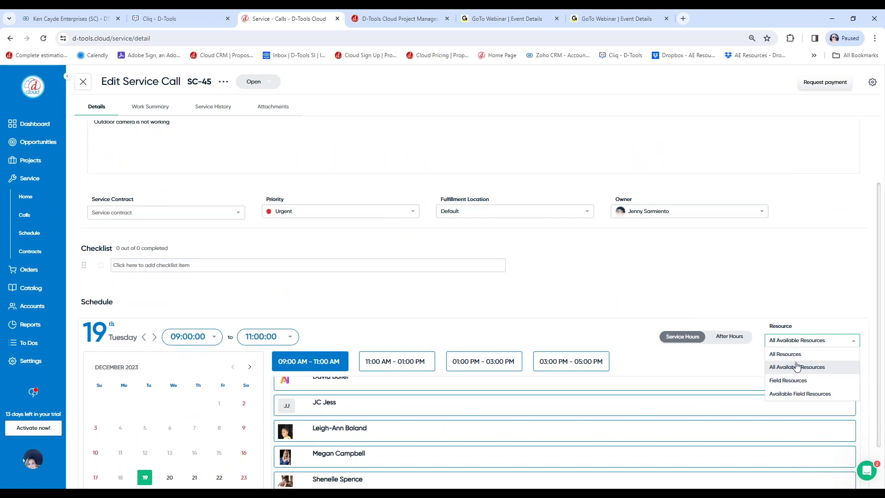
left_click(784, 354)
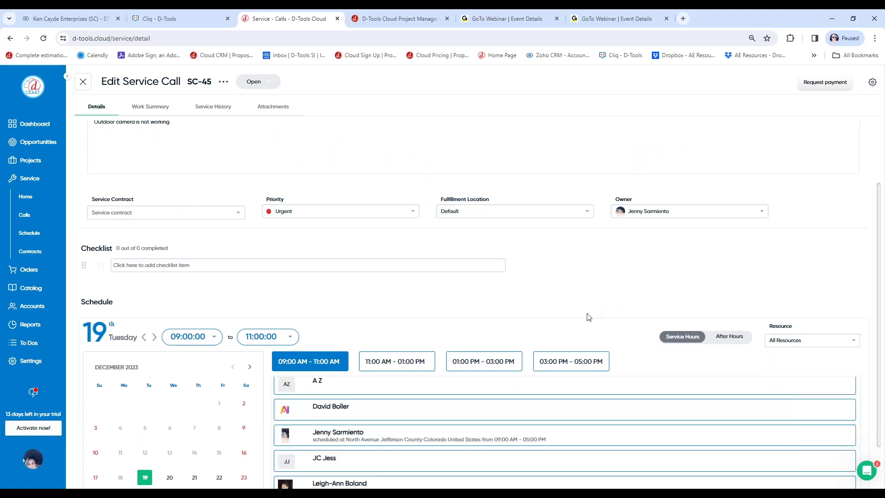
scroll(589, 314, "down", 2)
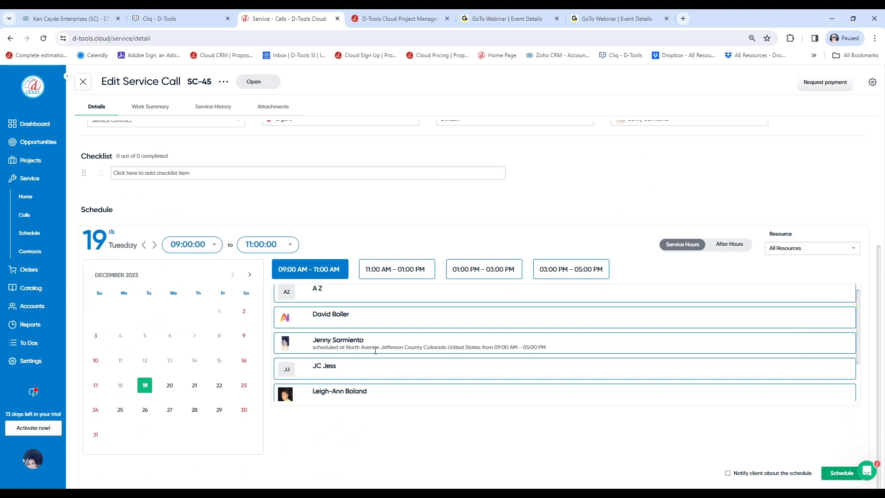
left_click(302, 348)
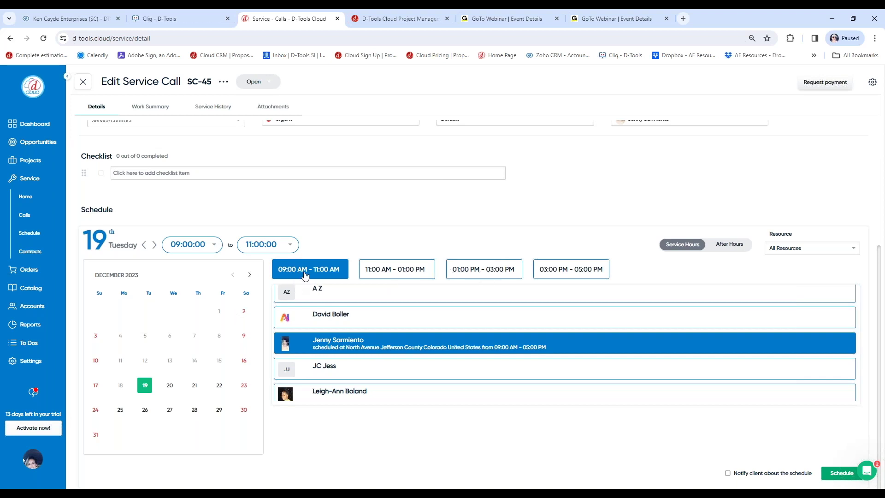
left_click(835, 481)
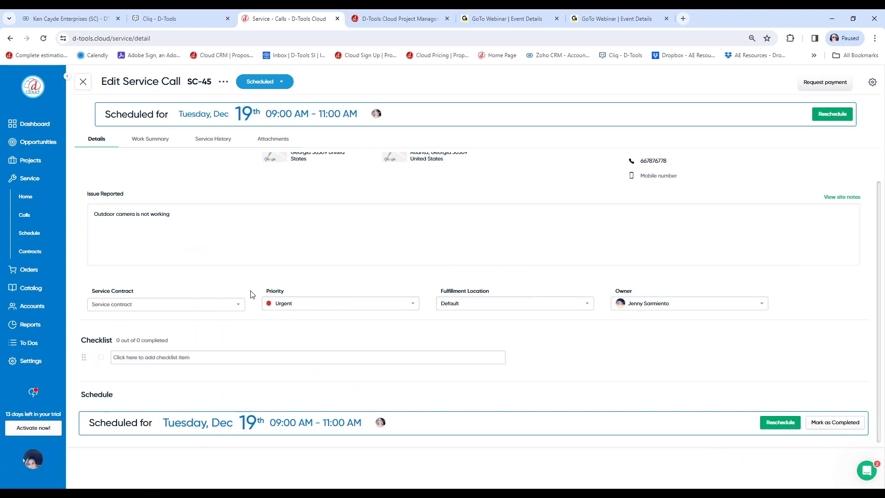
- Switch to the field user view and open service call SC-45, checking its client details
left_click(32, 460)
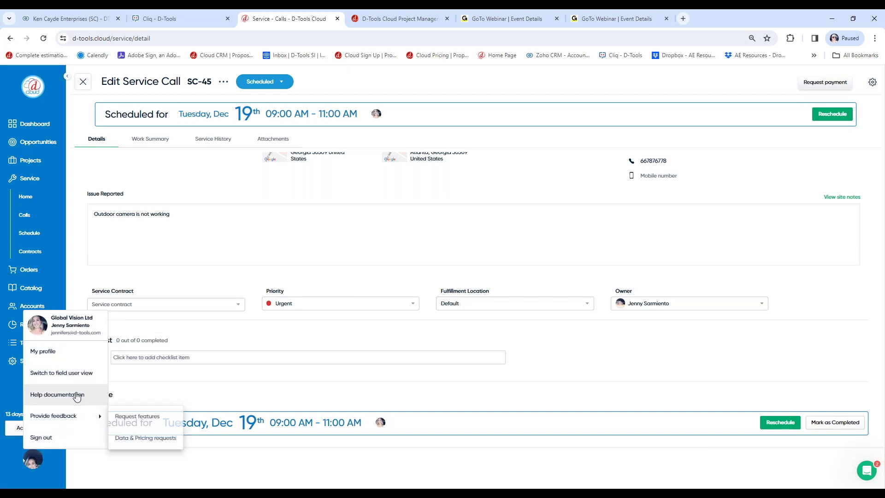
left_click(81, 373)
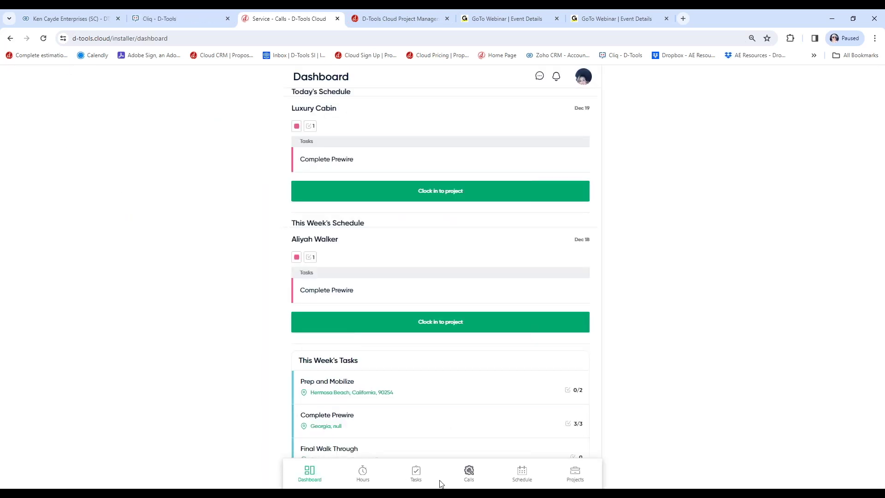
left_click(469, 478)
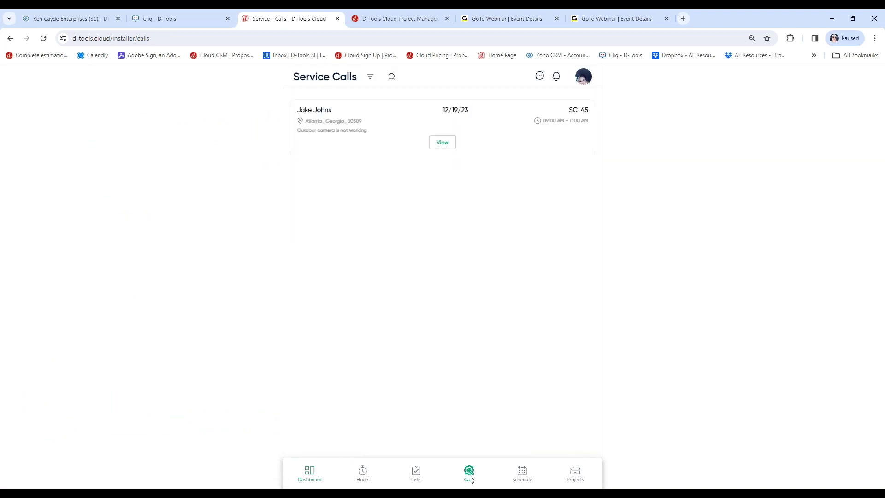
left_click(442, 142)
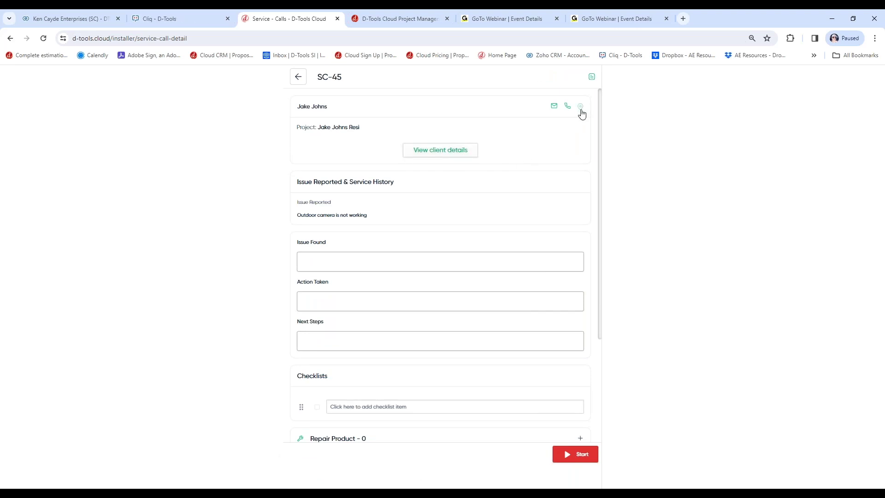
left_click(449, 156)
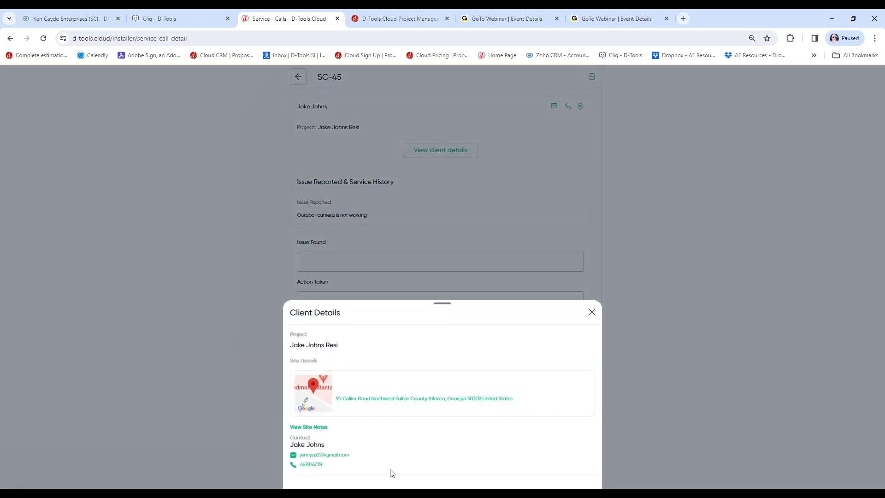
left_click(591, 313)
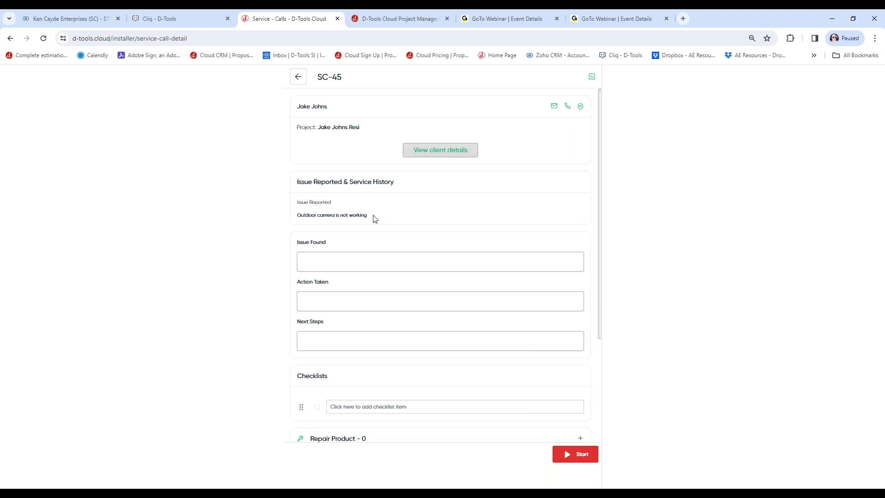
- Record "Camera broke need to replace it ." as the issue found on the service call
scroll(370, 230, "down", 1)
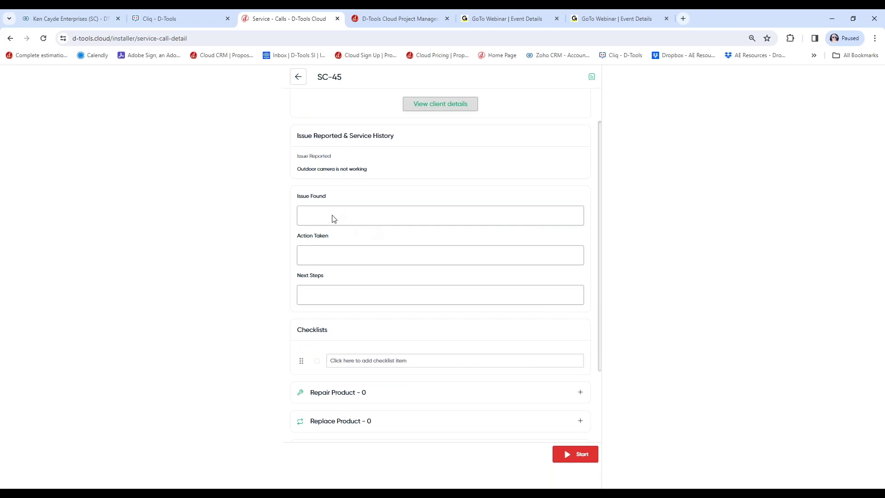
left_click(334, 219)
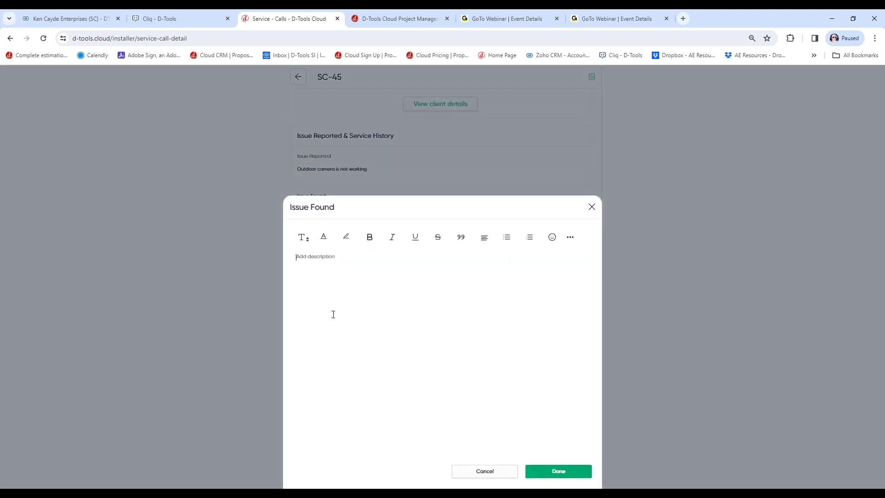
type("Lense w")
key("BackSpace")
key("BackSpace")
key("BackSpace")
key("BackSpace")
type("c")
key("BackSpace")
type("Camera broke need to replace it .")
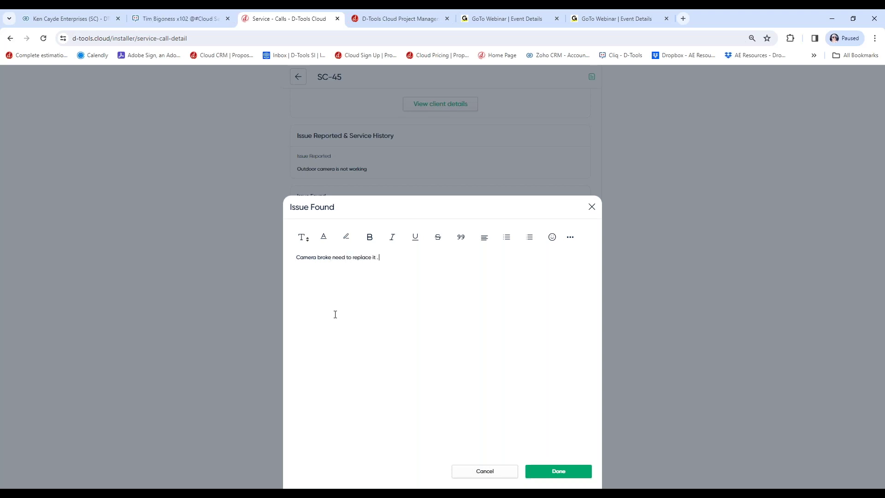
left_click(560, 477)
- View the Action Taken and Next Steps editors, closing each one without an entry
left_click(316, 262)
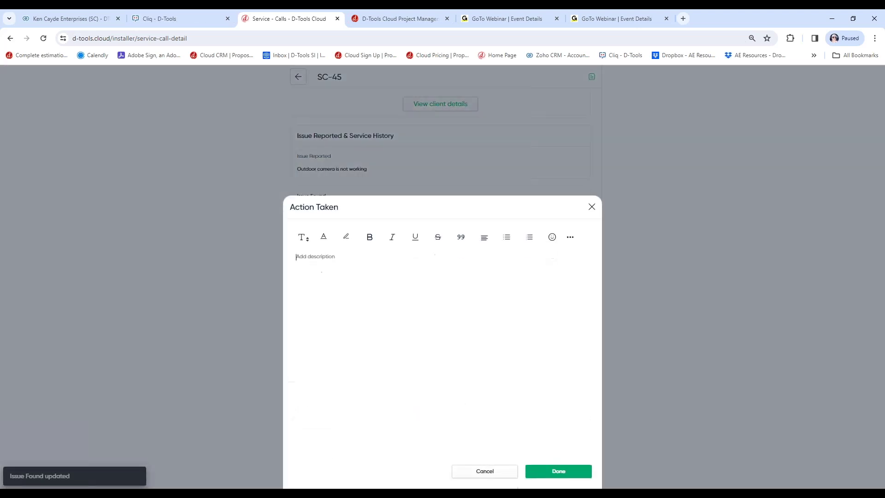
left_click(499, 475)
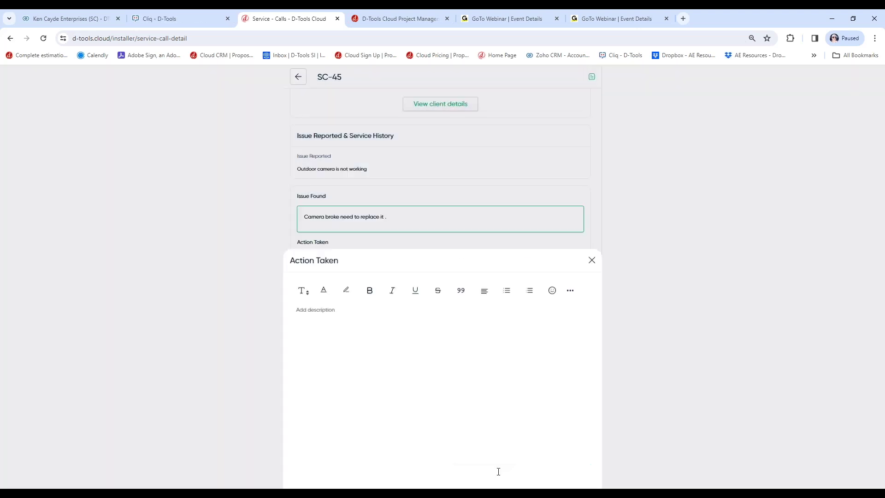
left_click(357, 304)
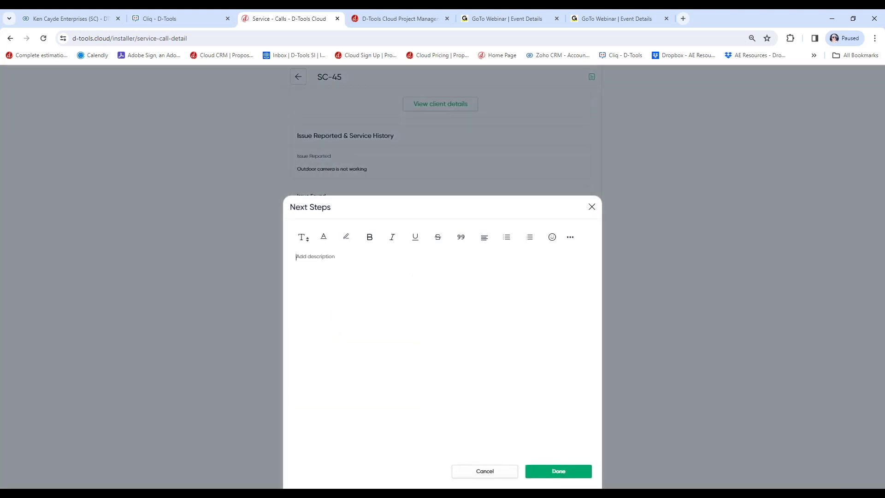
left_click(592, 209)
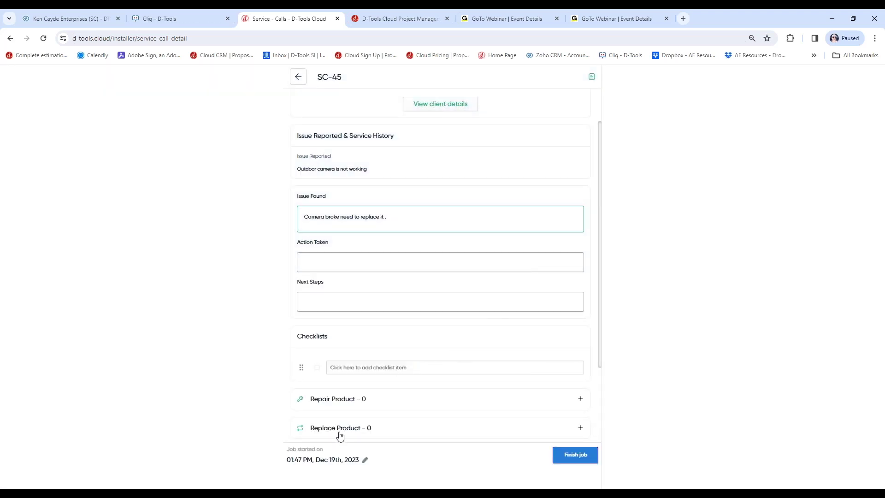
- Search the catalog for "2gig" and record the 2GIG 2GIG-CAM-131-NET camera as the original product being replaced on the service call
scroll(392, 426, "down", 3)
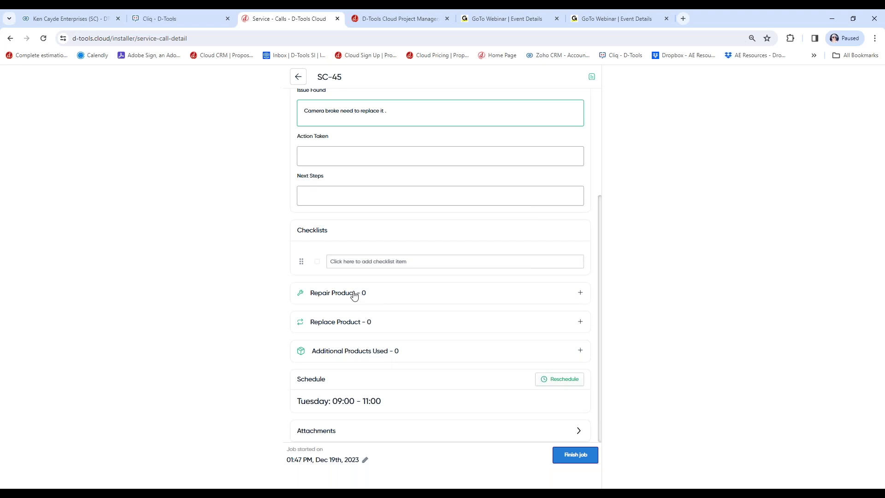
left_click(353, 321)
left_click(334, 115)
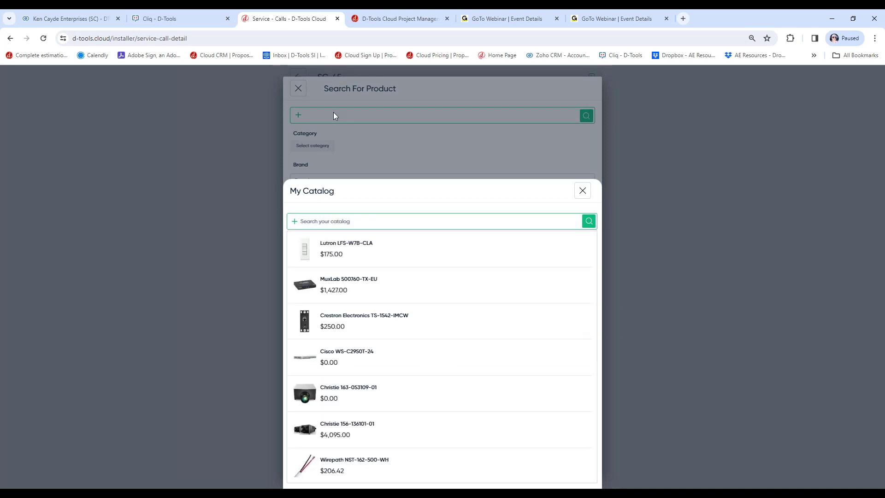
type("2gig")
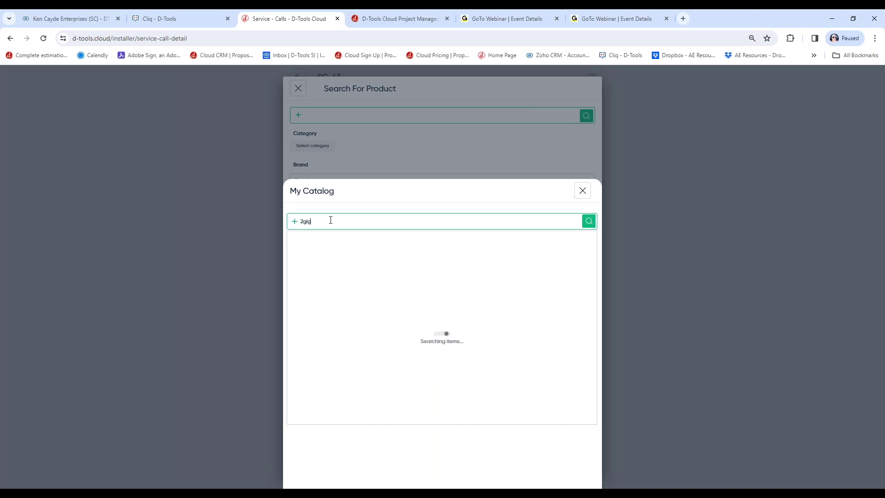
left_click(352, 289)
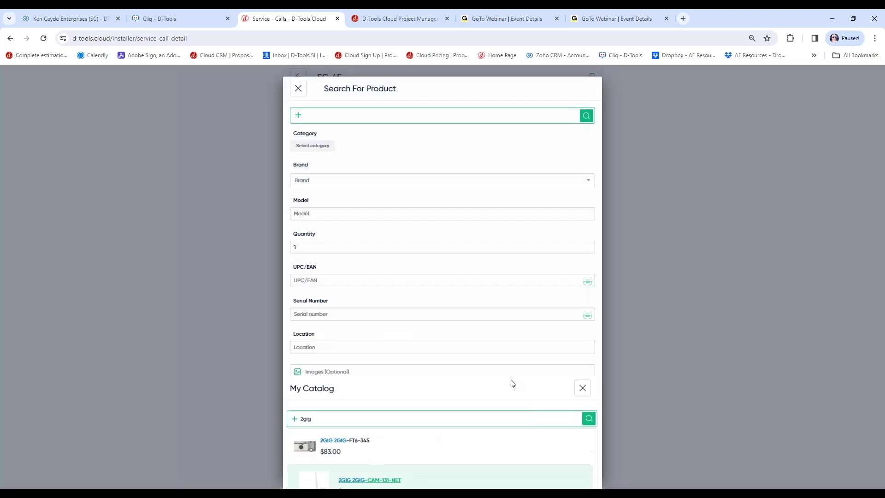
left_click(451, 464)
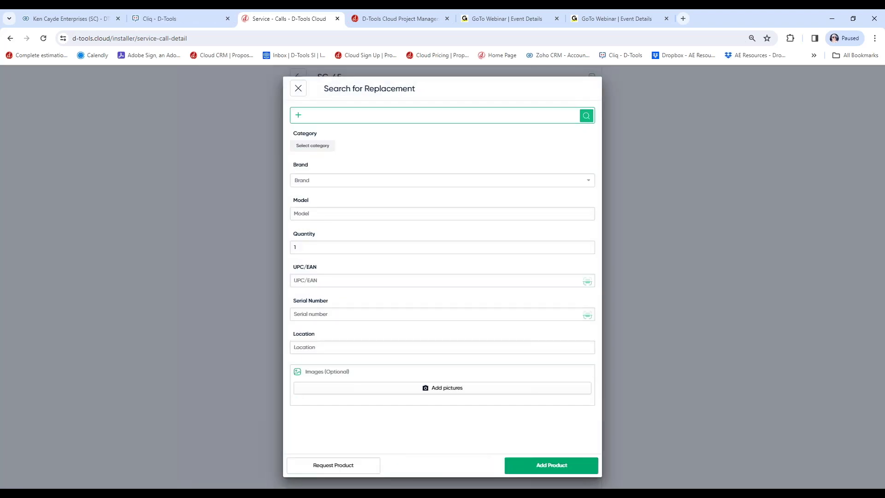
- Search for "2gig", add a 2GIG 2GIG-CAM-131-NET as the replacement product, and continue to the work summary without more products
left_click(318, 121)
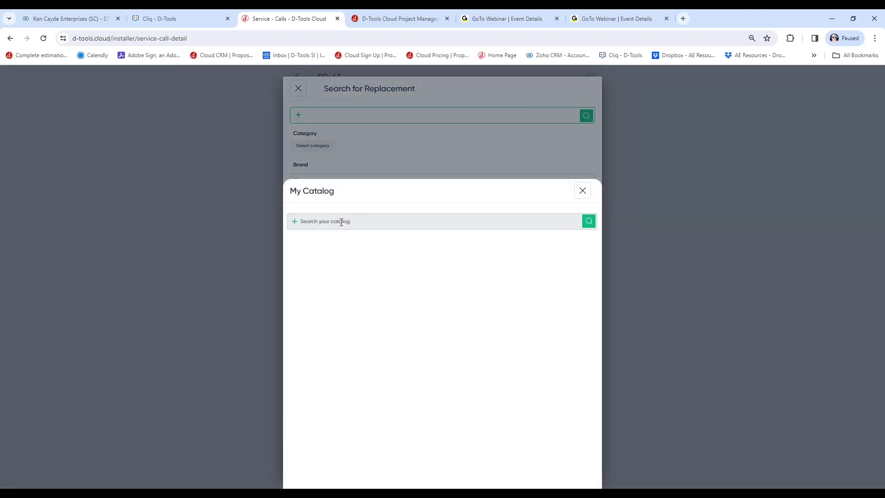
type("2gig")
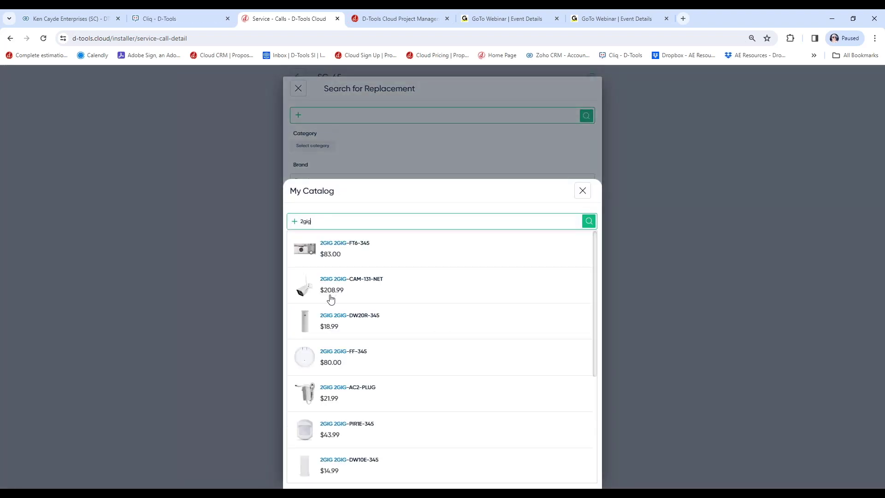
left_click(329, 291)
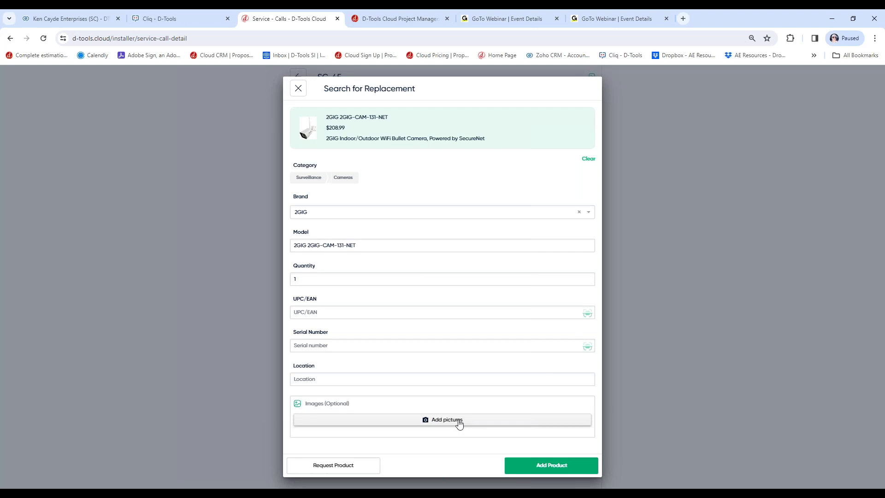
left_click(571, 464)
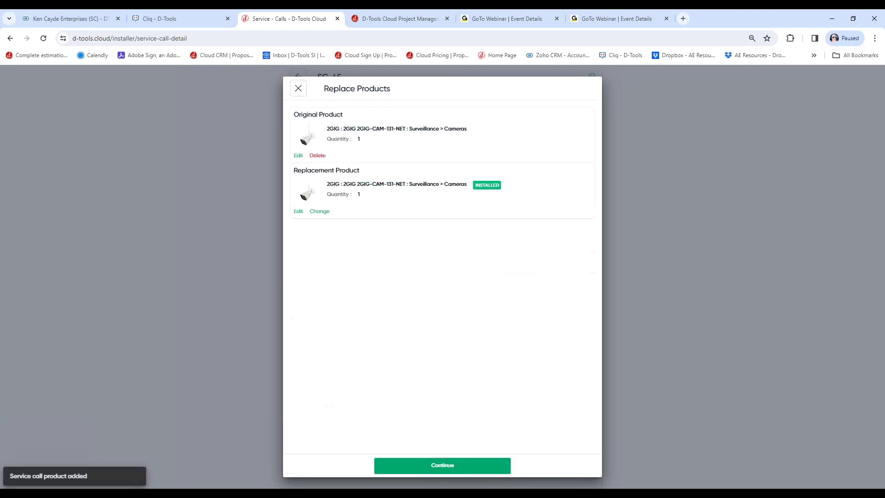
left_click(486, 465)
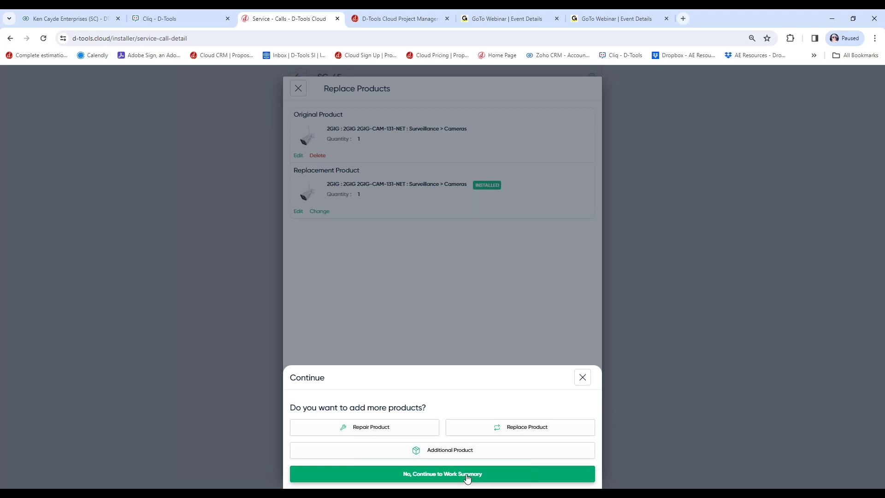
left_click(452, 475)
- Set the drive time to 2 hours in the work summary and finish the service call as completed
scroll(448, 381, "down", 1)
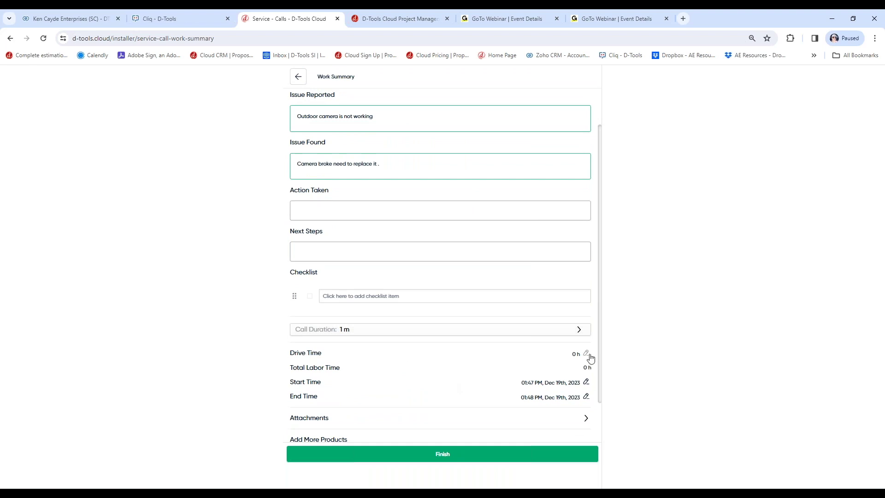
left_click(587, 355)
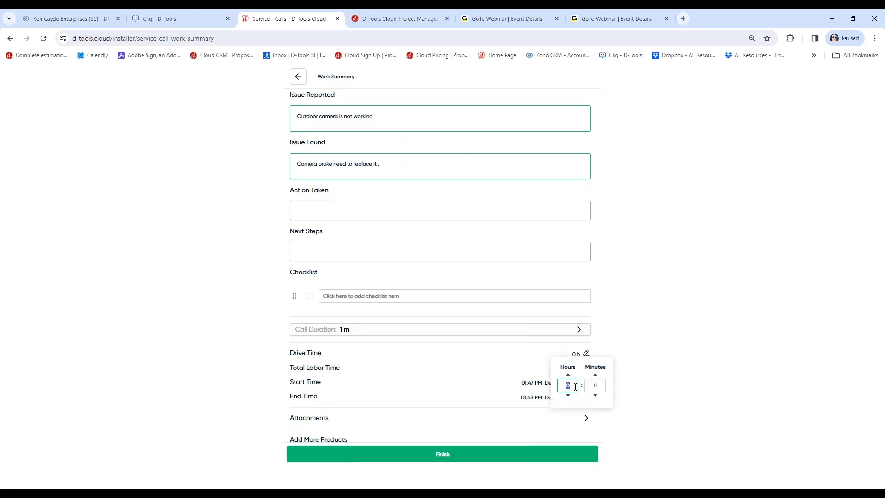
left_click(427, 390)
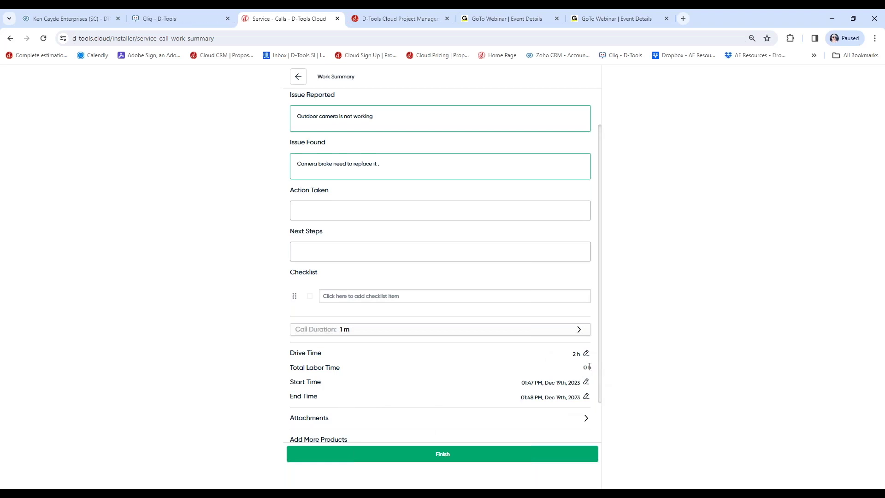
scroll(411, 349, "down", 1)
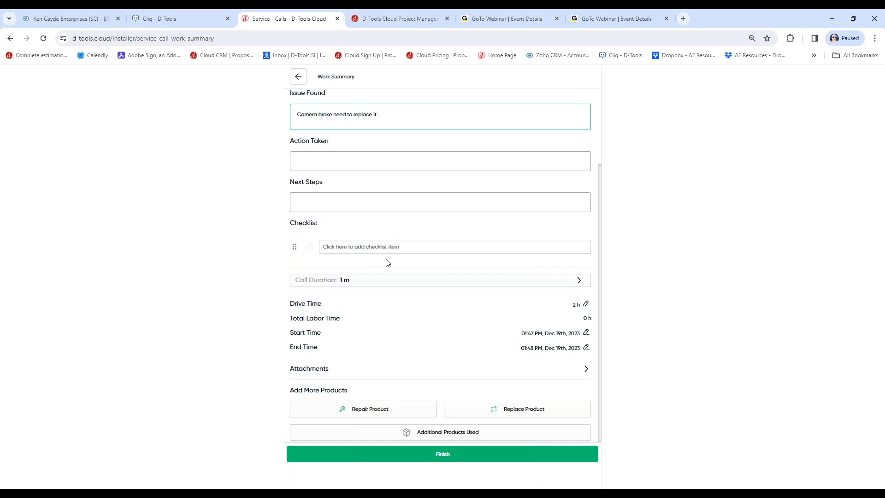
left_click(442, 456)
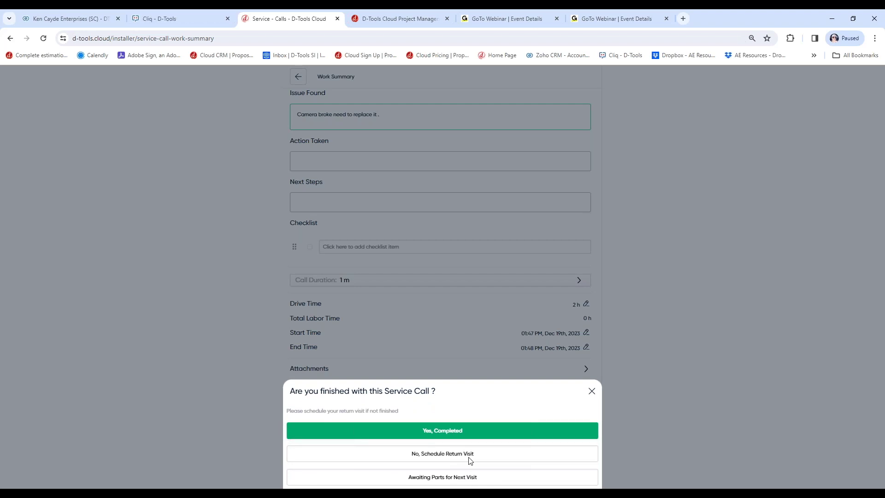
left_click(498, 430)
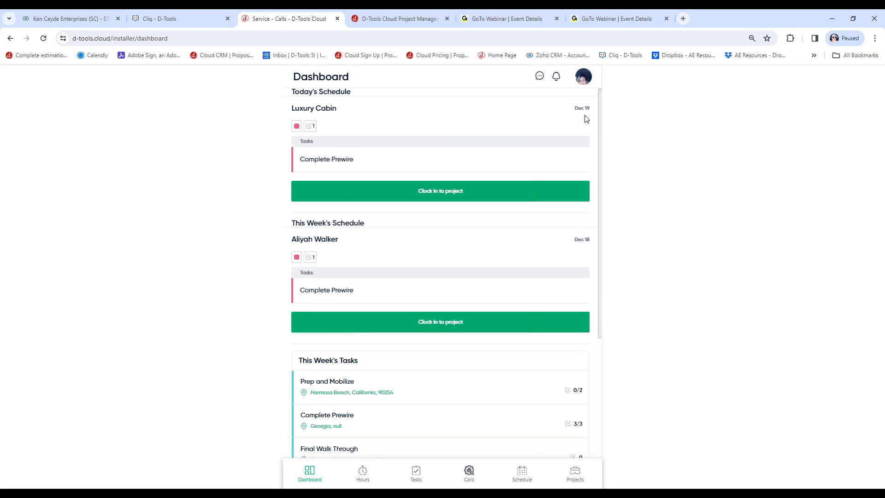
- Switch back to the office user view and open the service calls board
left_click(584, 76)
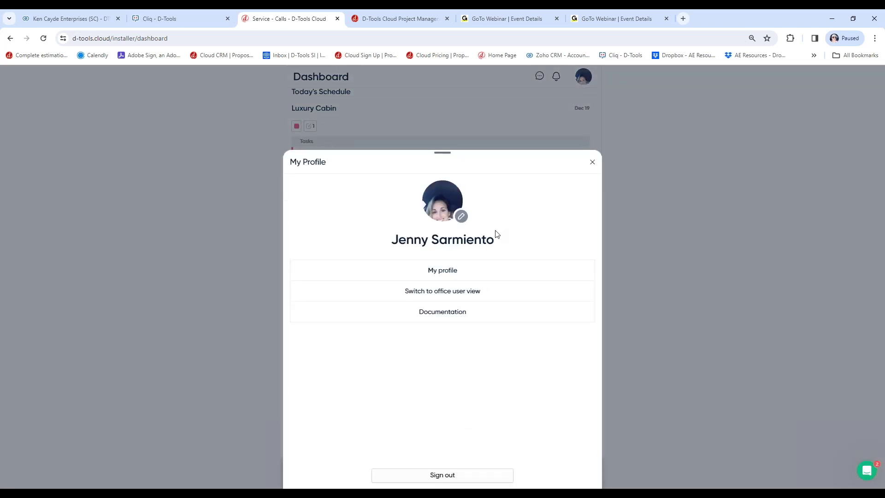
left_click(466, 295)
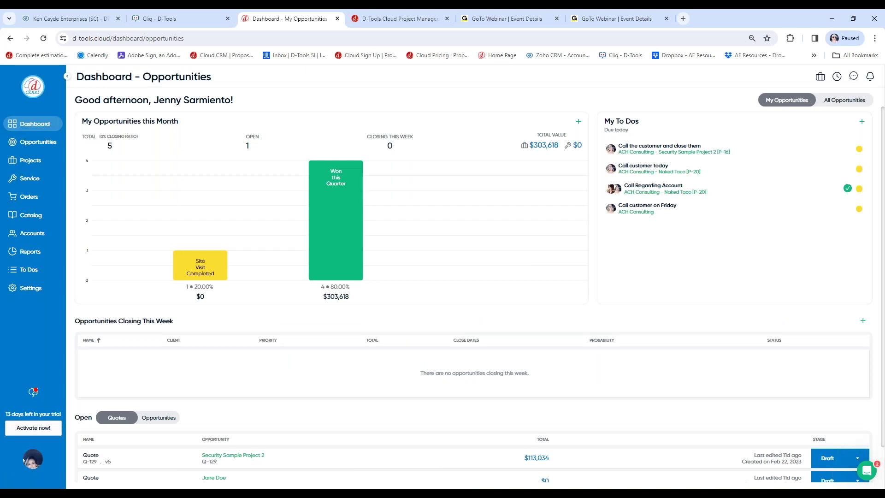
left_click(29, 180)
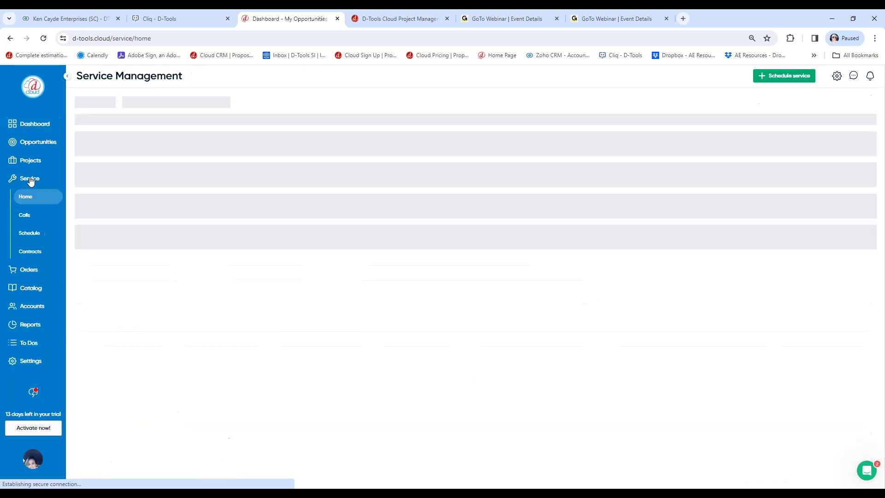
left_click(25, 216)
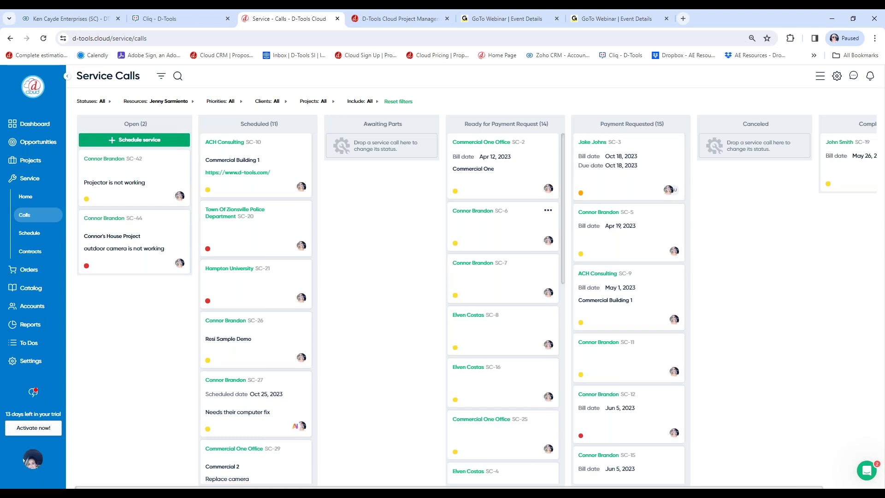
- Open service call SC-3 under Payment Requested, dismiss its notice, view its work summary, and return to the calls board
left_click(650, 172)
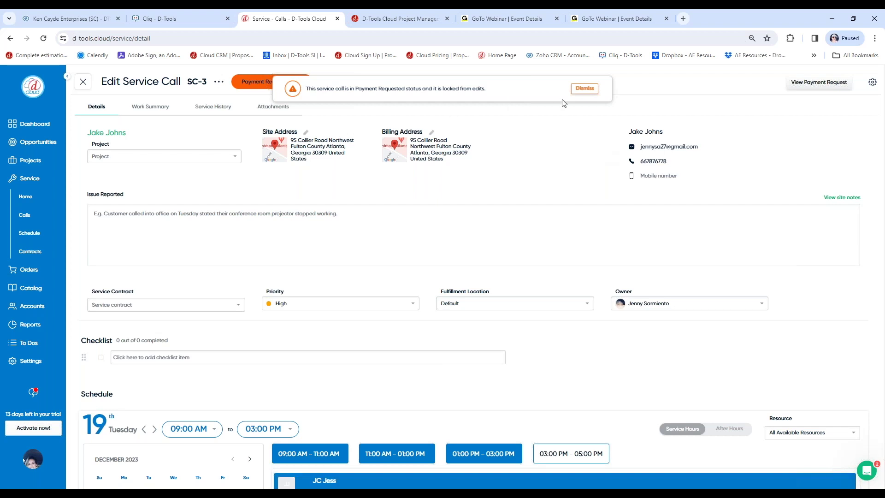
left_click(585, 88)
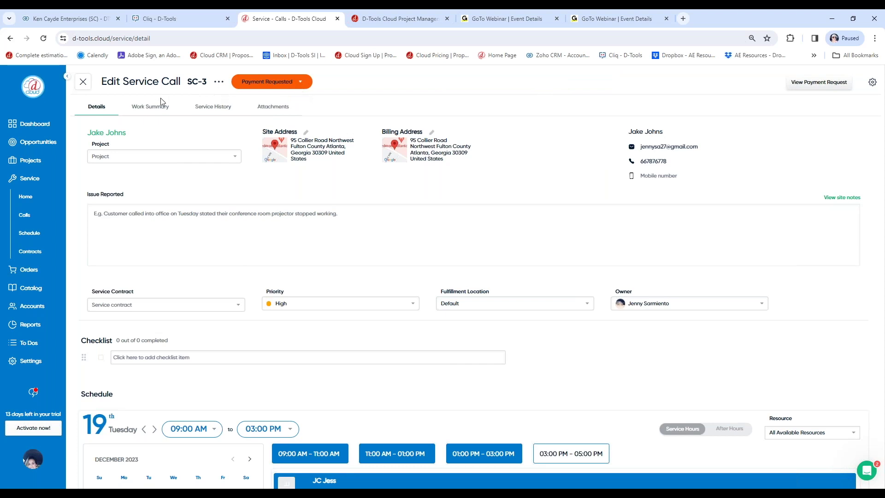
left_click(149, 107)
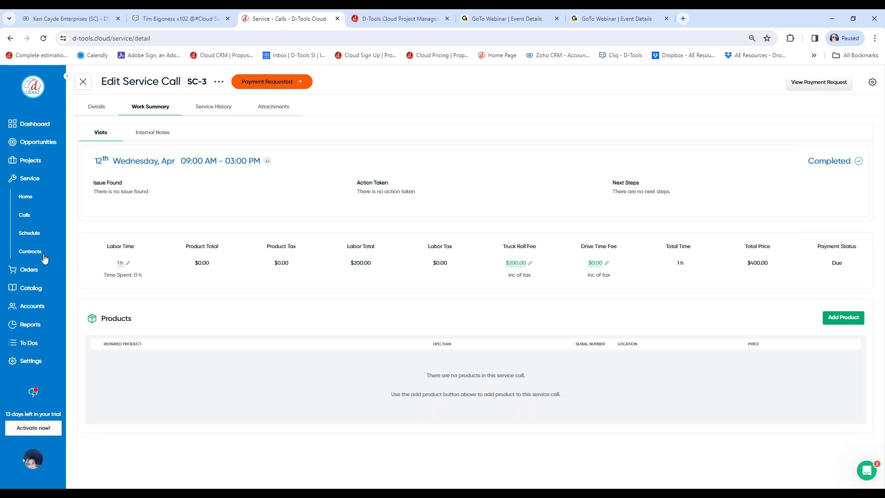
left_click(25, 219)
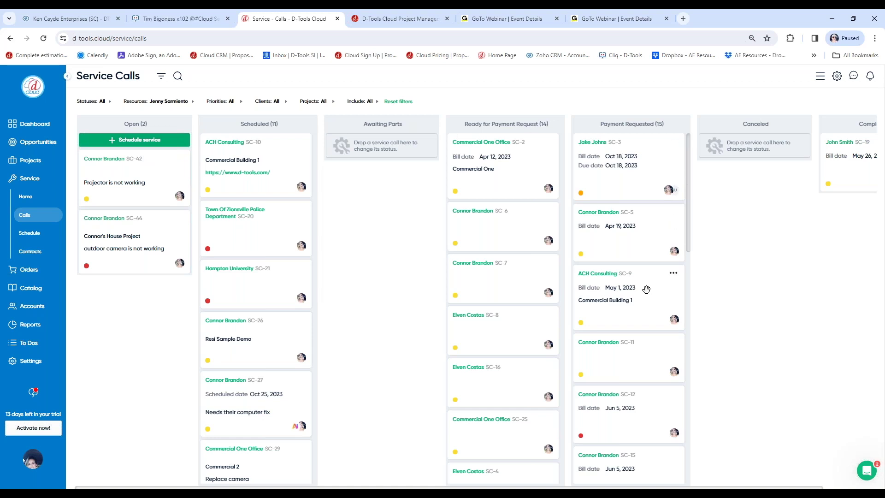
- Review the work summary of SC-45 under Ready for Payment Request and preview its new payment request without creating it
scroll(646, 289, "down", 1)
scroll(508, 282, "down", 1)
scroll(508, 282, "down", 10)
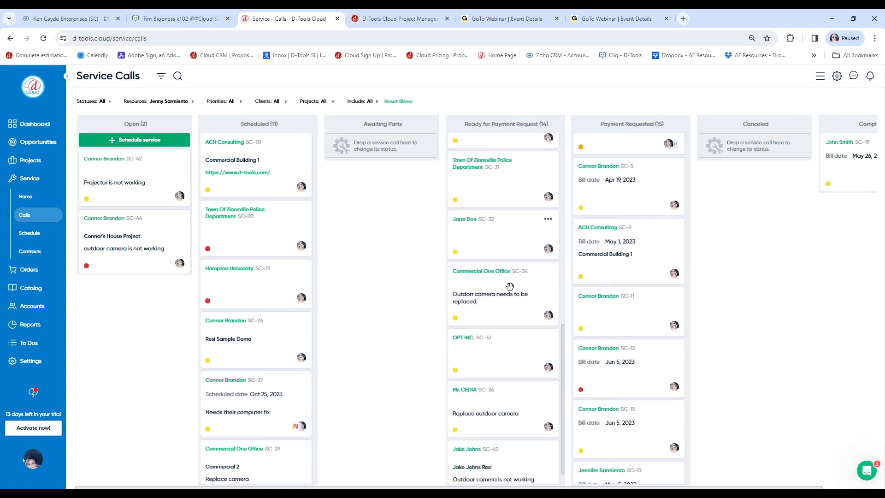
left_click(516, 441)
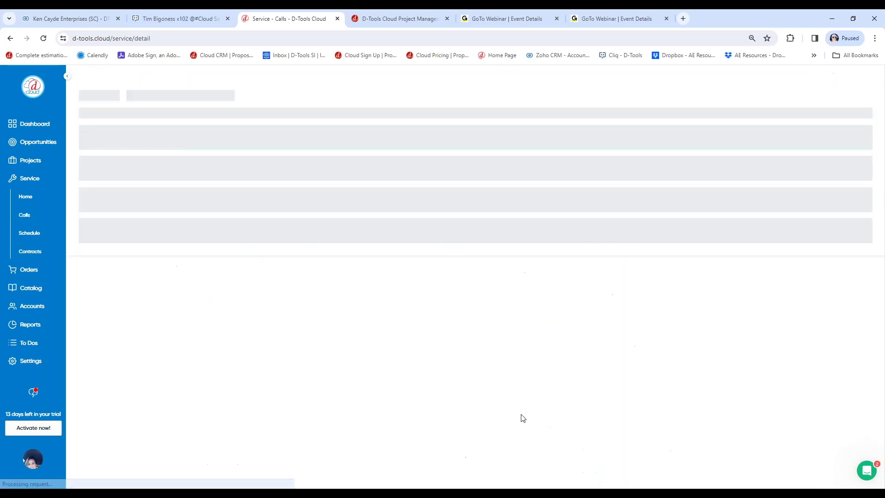
double_click(159, 112)
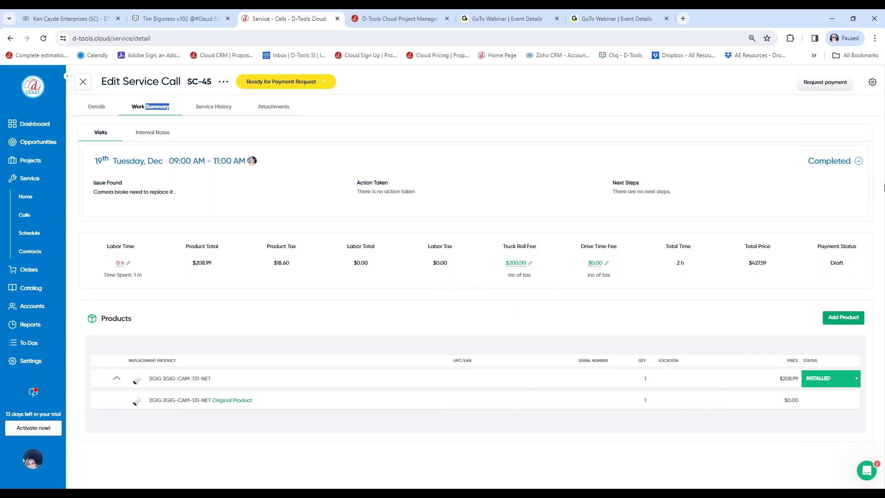
left_click(825, 83)
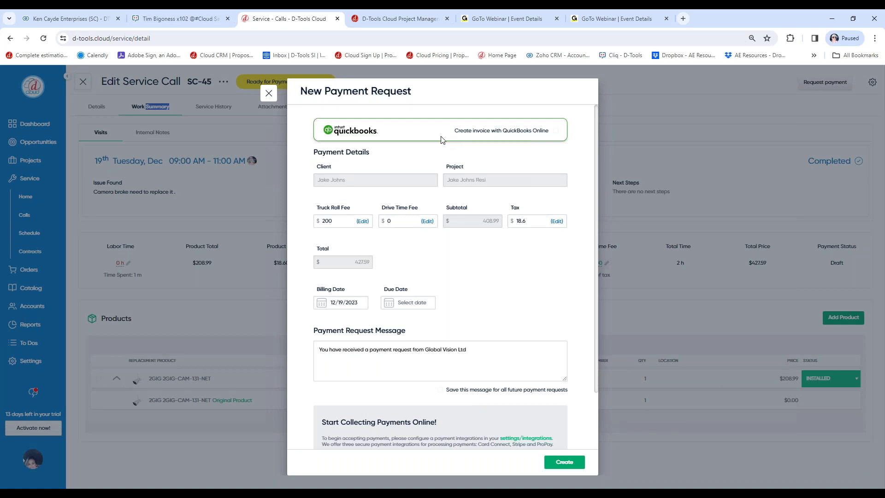
left_click(269, 93)
- View the service schedule calendar and the list of service contracts
left_click(29, 233)
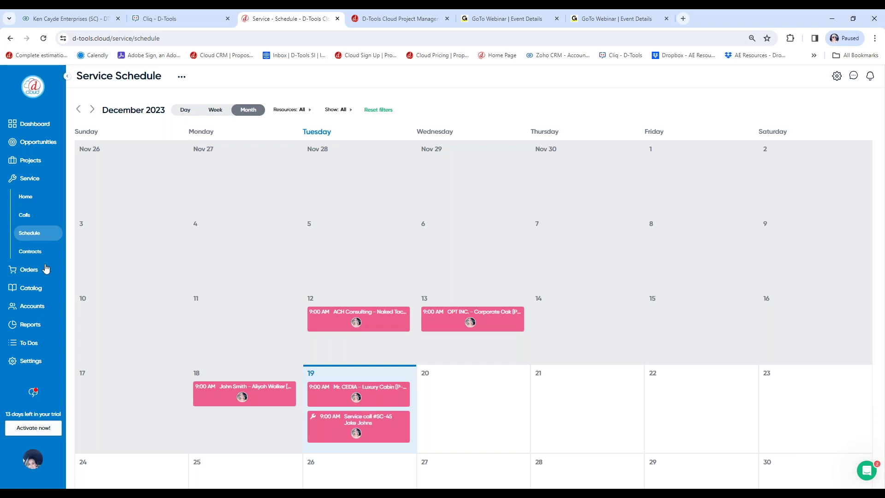
left_click(36, 253)
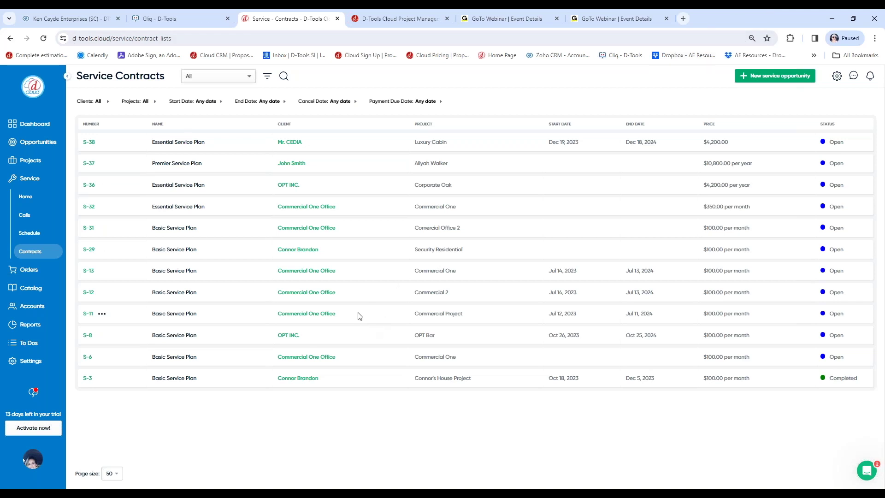
- Open the clients list and view the ACH Consulting client record
left_click(32, 307)
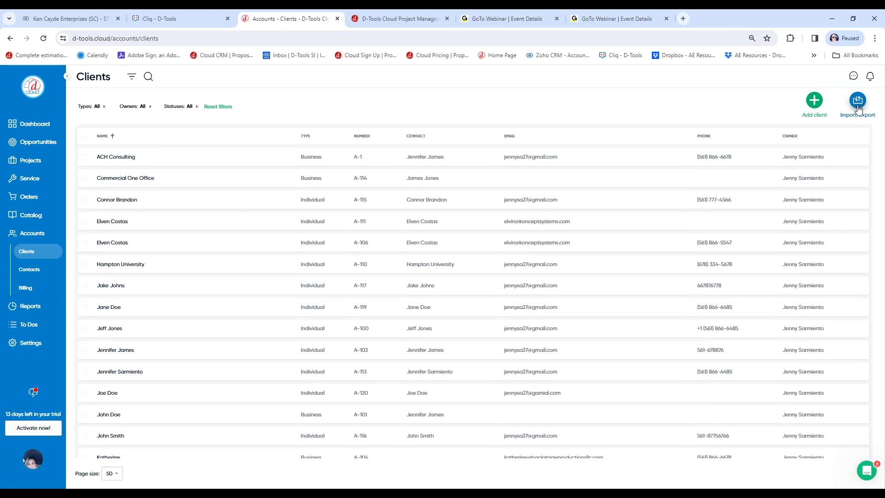
left_click(114, 159)
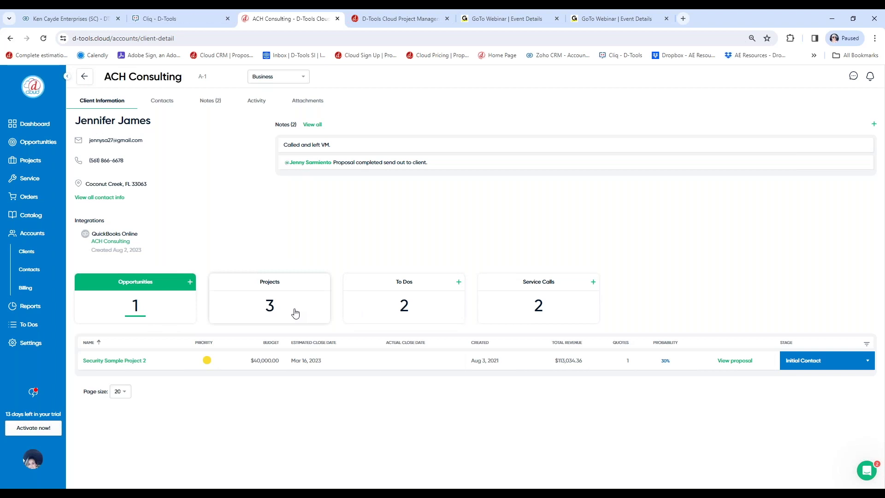
- Open the Sales Results report and examine its sales chart, sales leaderboard and lost opportunities
left_click(30, 309)
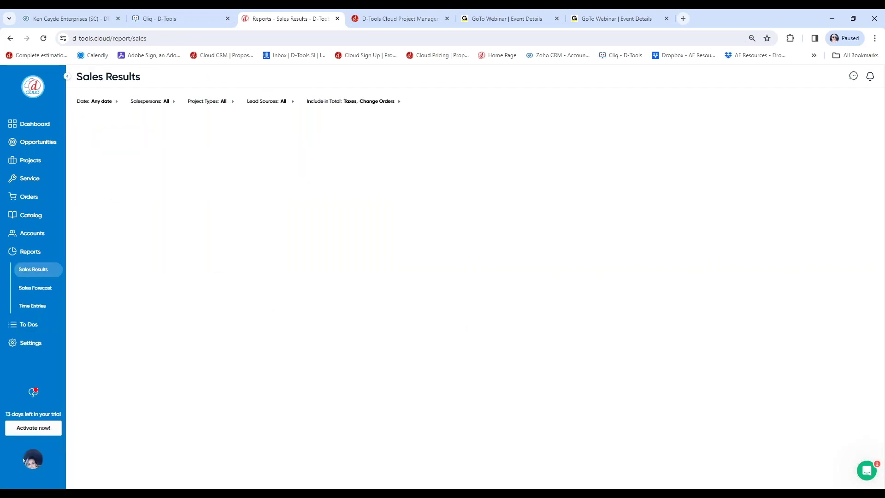
left_click(220, 274)
mouse_move(321, 221)
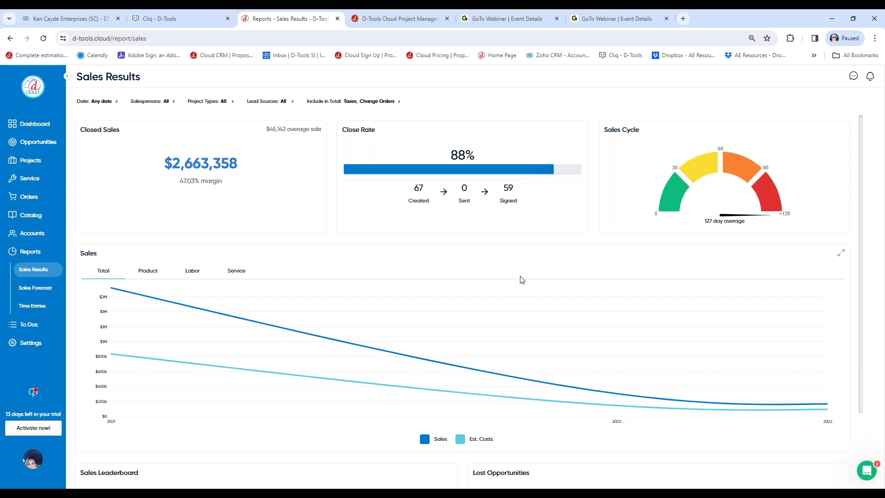
scroll(354, 264, "down", 2)
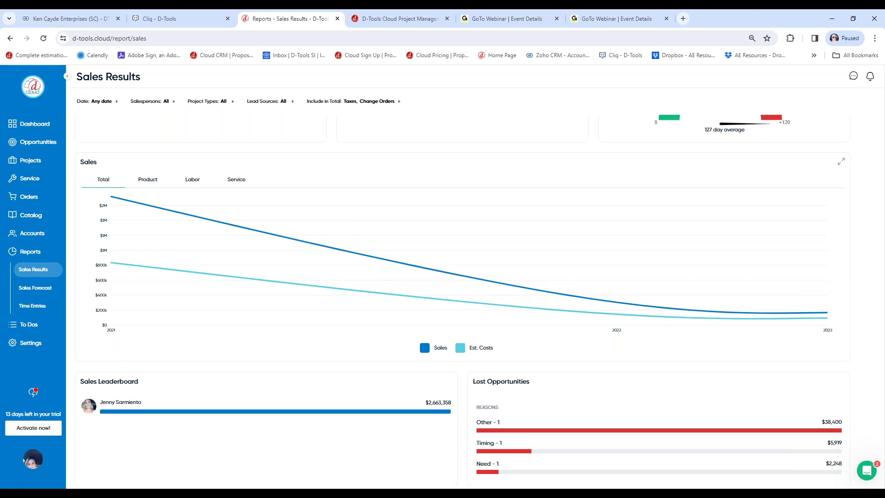
- Open the Sales Forecast report and view its date range and lead source filter options without changing them
left_click(35, 289)
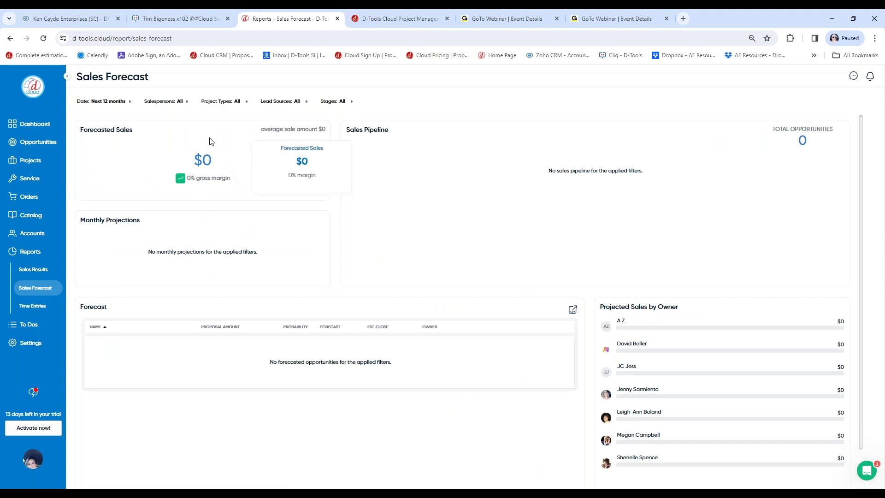
left_click(115, 105)
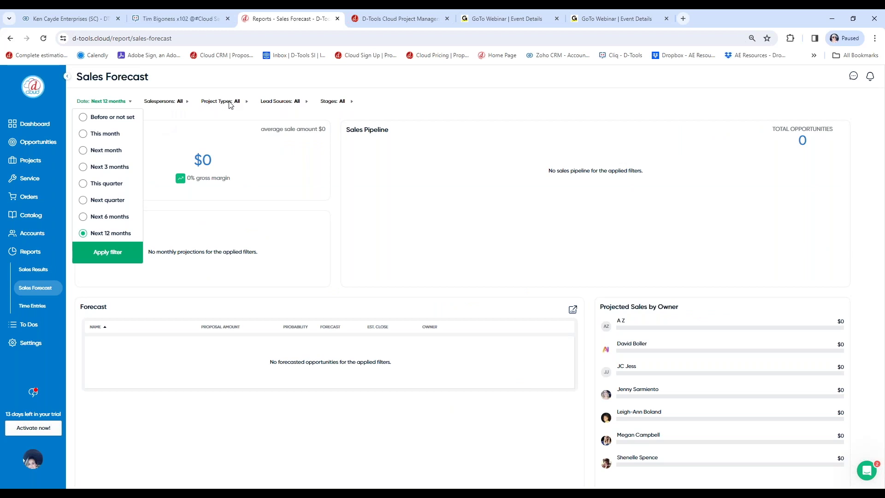
left_click(283, 121)
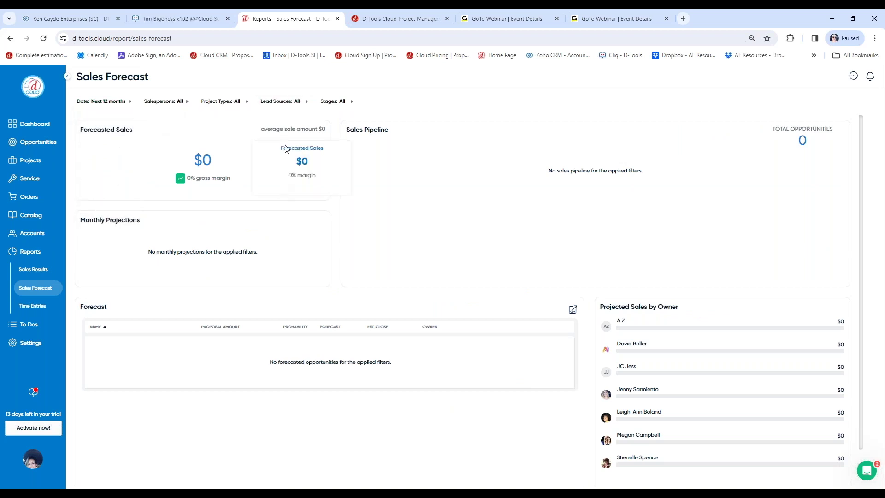
left_click(296, 101)
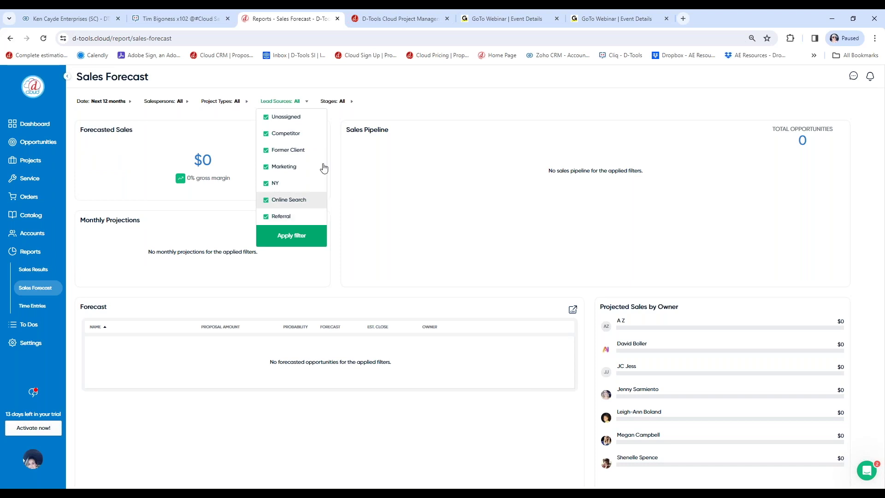
left_click(478, 103)
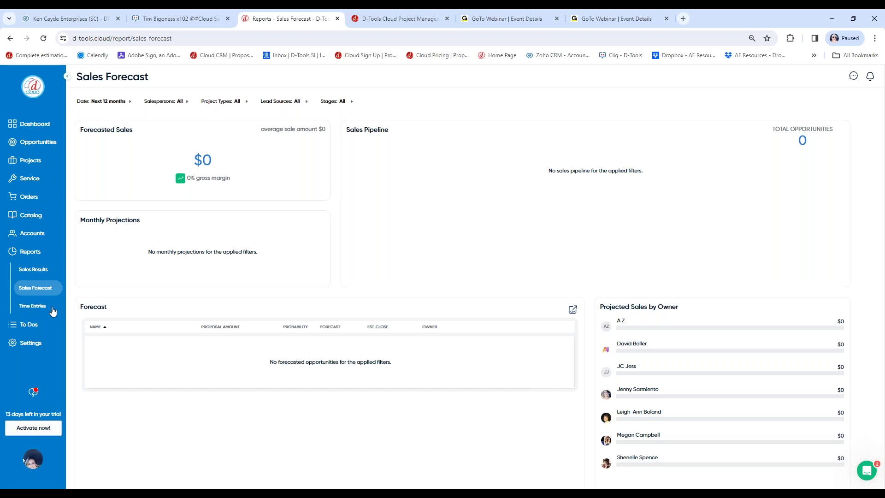
- View the Time Entries report and return to the opportunities dashboard
left_click(33, 305)
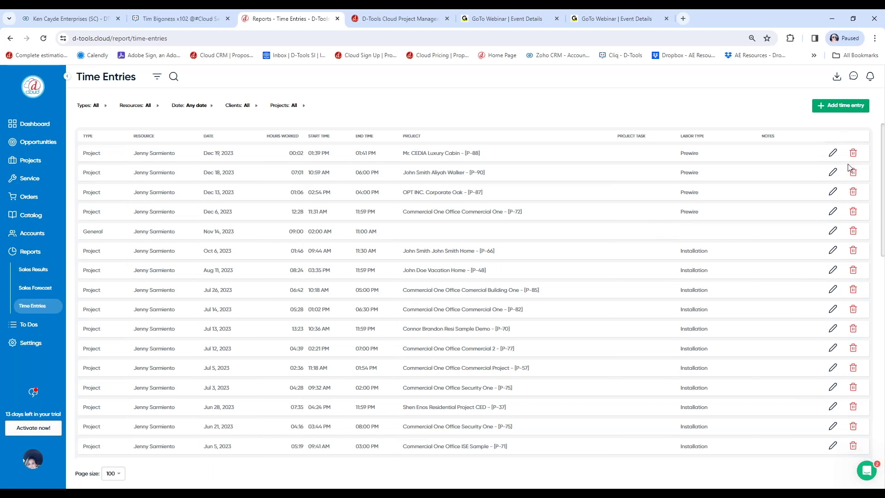
left_click(25, 128)
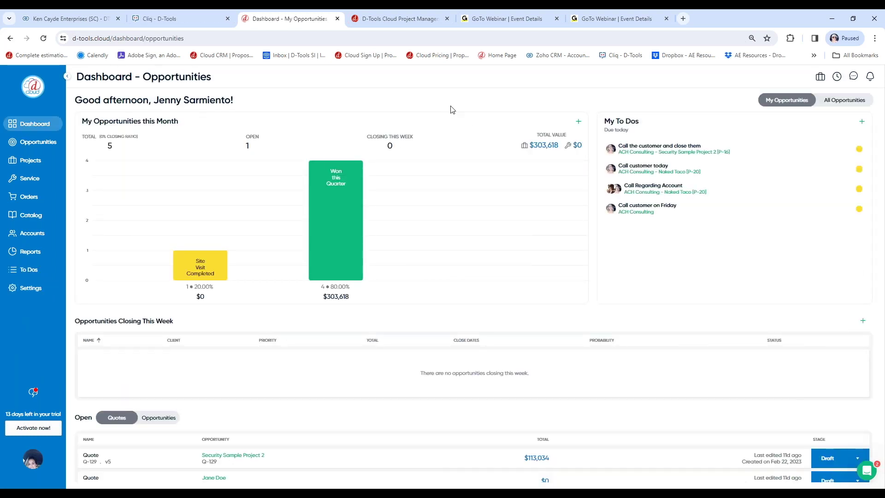
- Switch to the D-Tools website, open the D-Tools Cloud pricing page and examine the annual plan prices and included users per plan
left_click(421, 24)
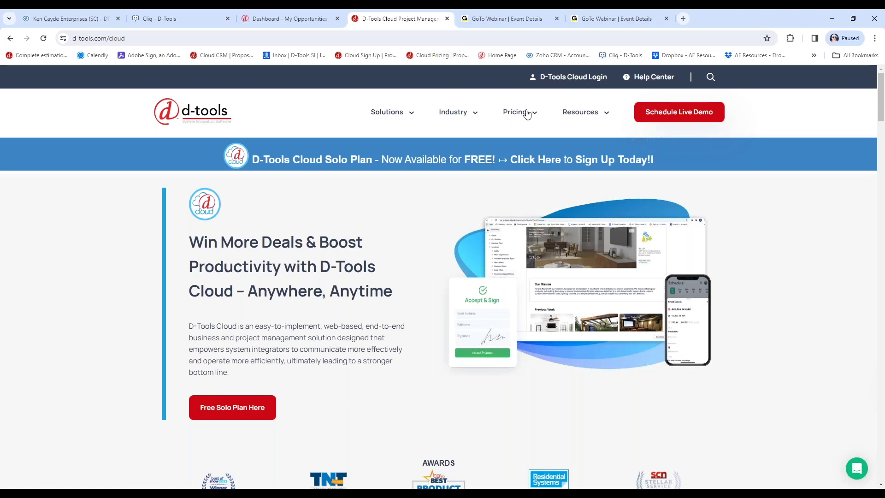
left_click(527, 113)
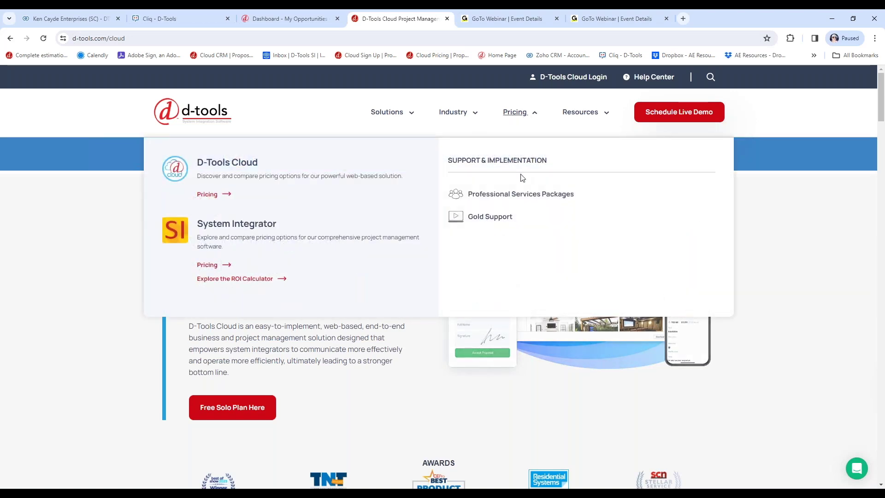
left_click(209, 195)
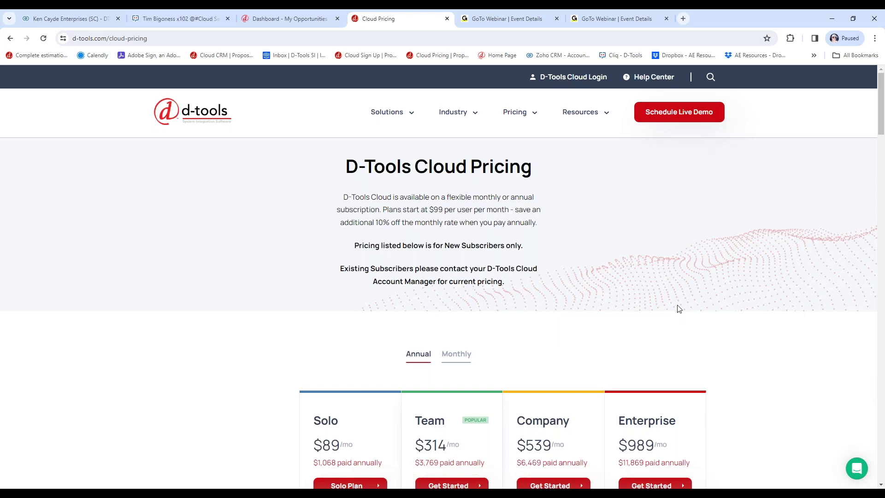
scroll(679, 308, "down", 2)
scroll(519, 312, "up", 2)
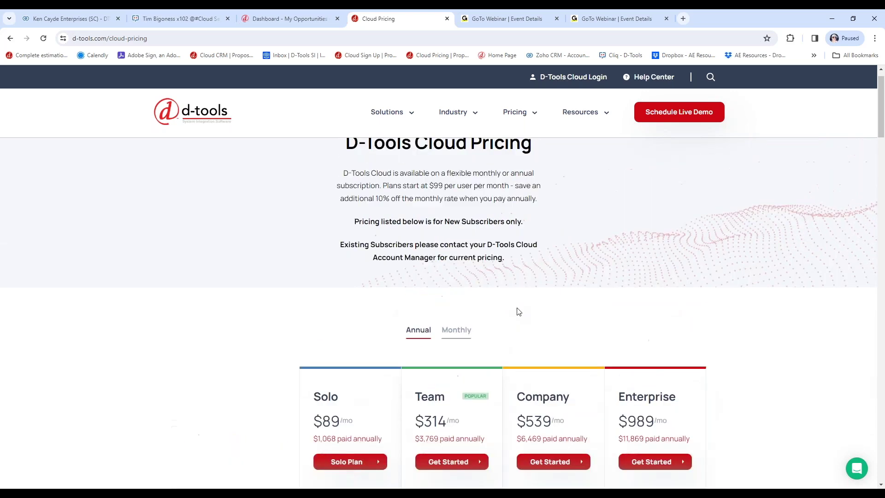
scroll(544, 307, "down", 3)
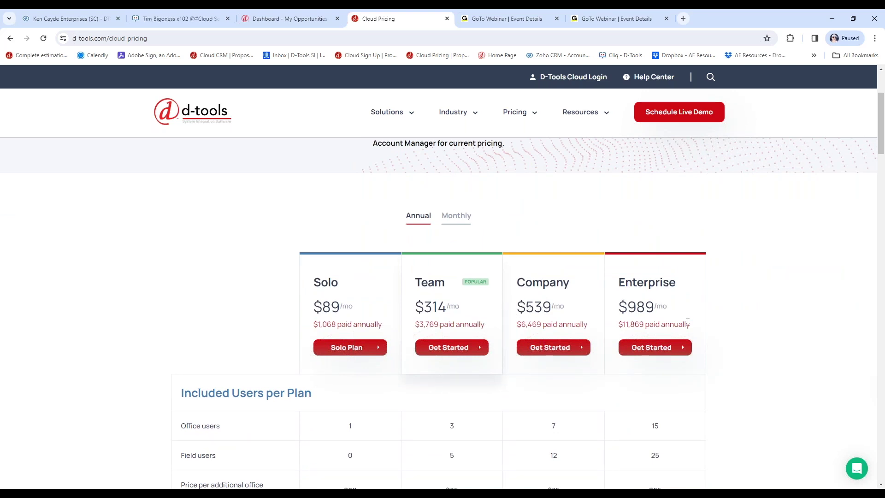
scroll(688, 323, "down", 1)
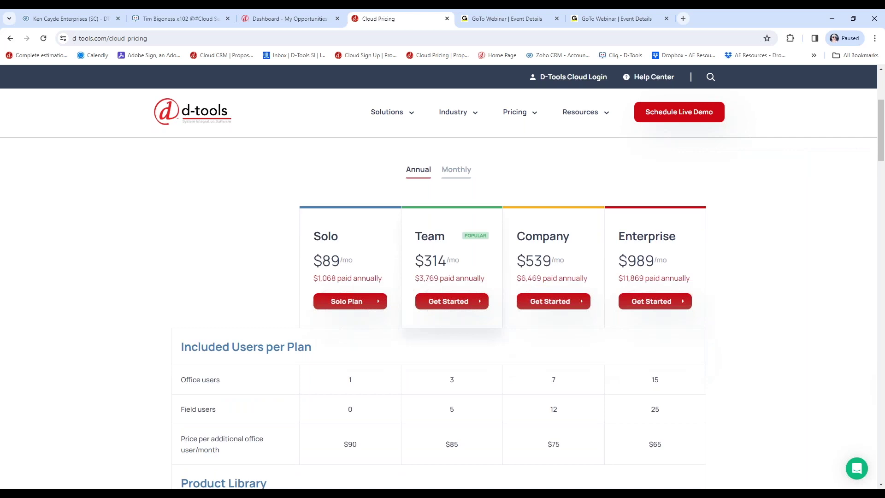